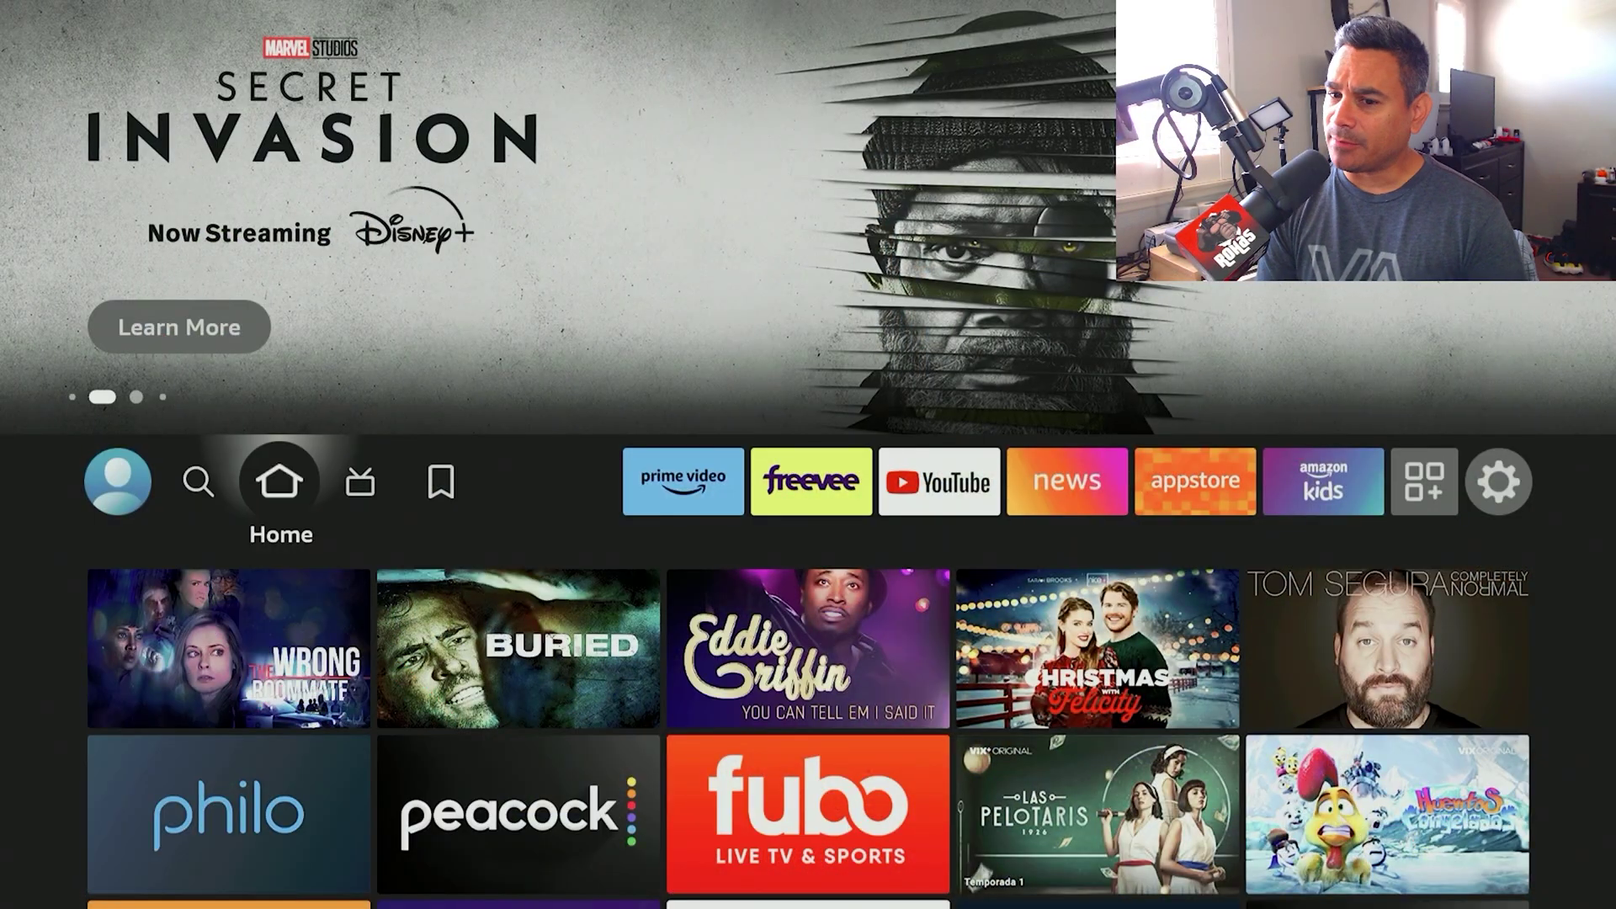
# - Open the Network settings of the Fire TV and show the connection status of the connected Wi-Fi network
pyautogui.press('Right')
pyautogui.press('Right')
pyautogui.press('Right')
pyautogui.press('Right')
pyautogui.press('Right')
pyautogui.press('Right')
pyautogui.press('Right')
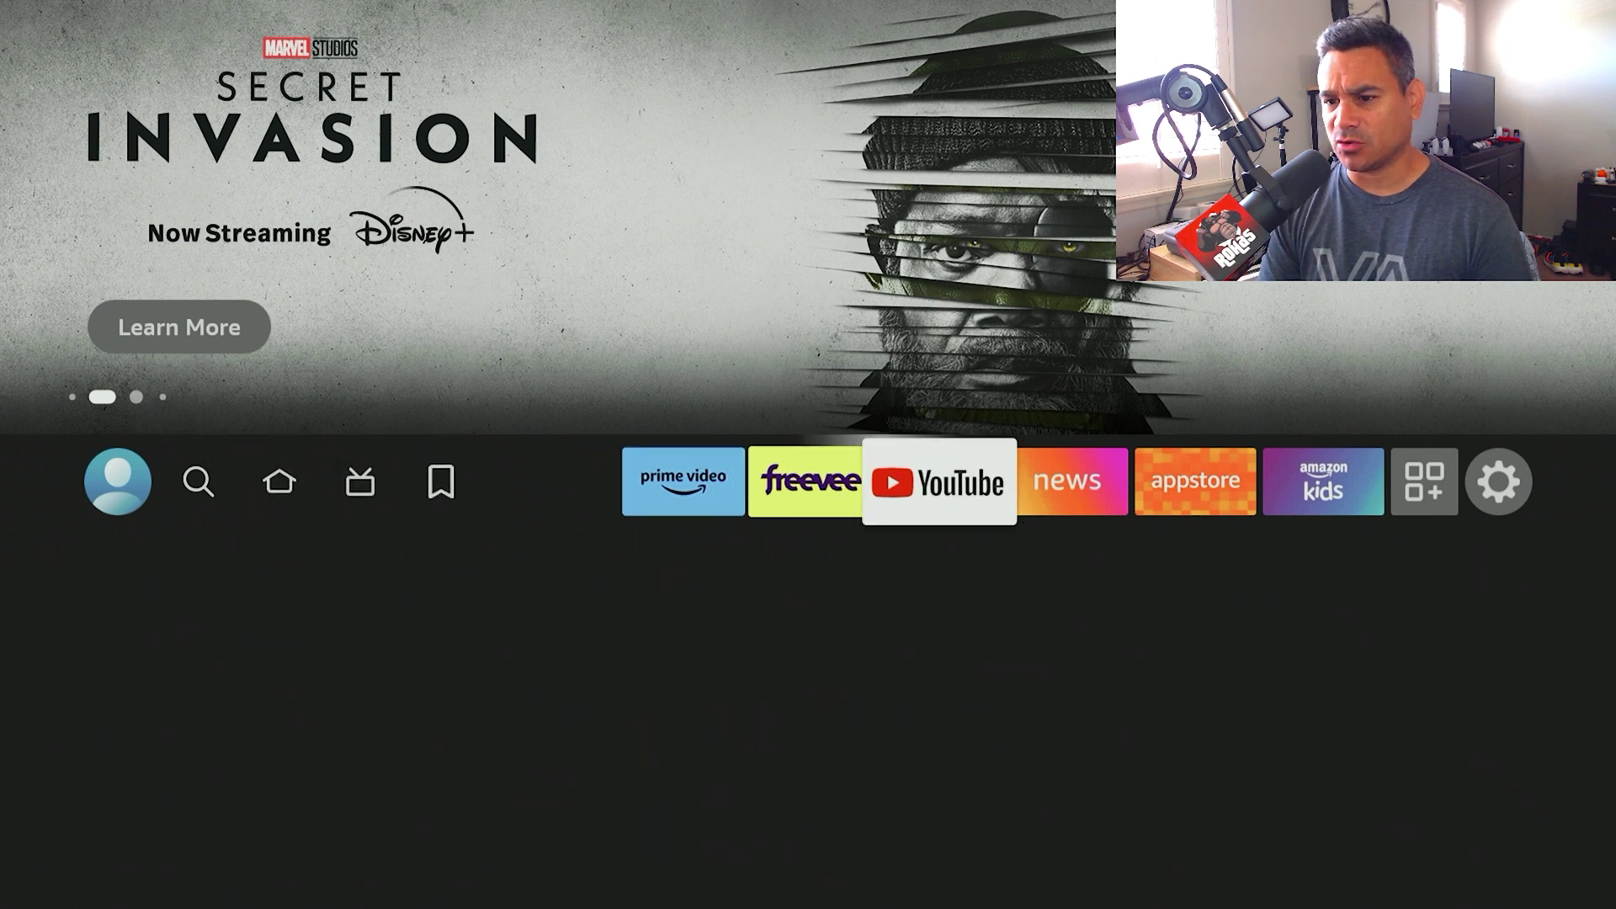
pyautogui.press('Right')
pyautogui.press('Right')
pyautogui.press('Right')
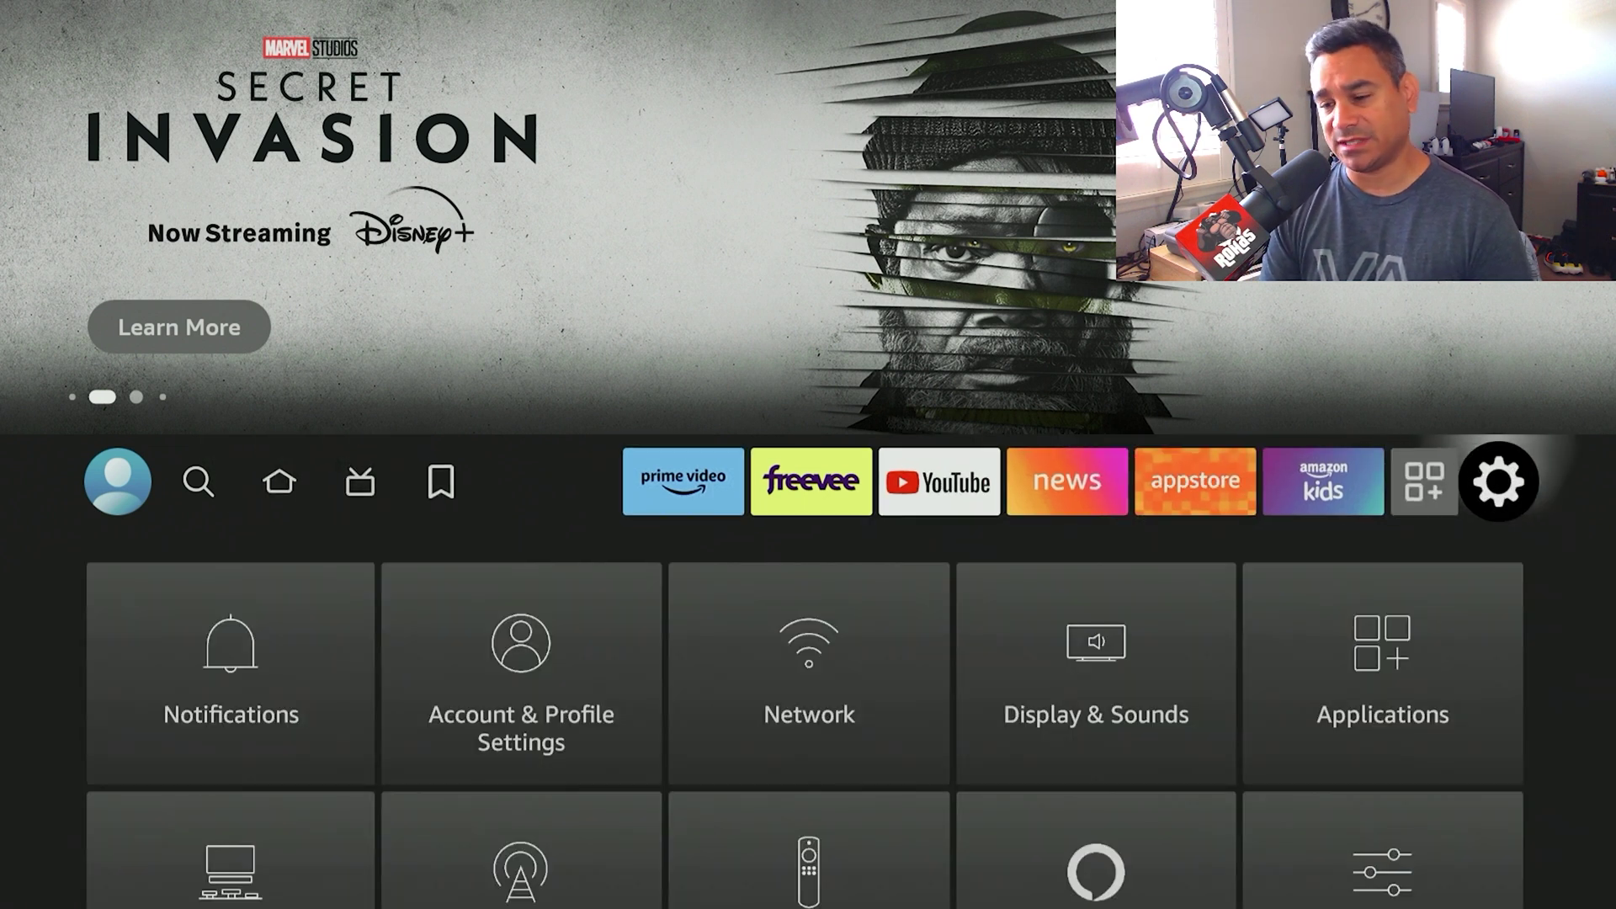
pyautogui.press('Down')
pyautogui.press('Right')
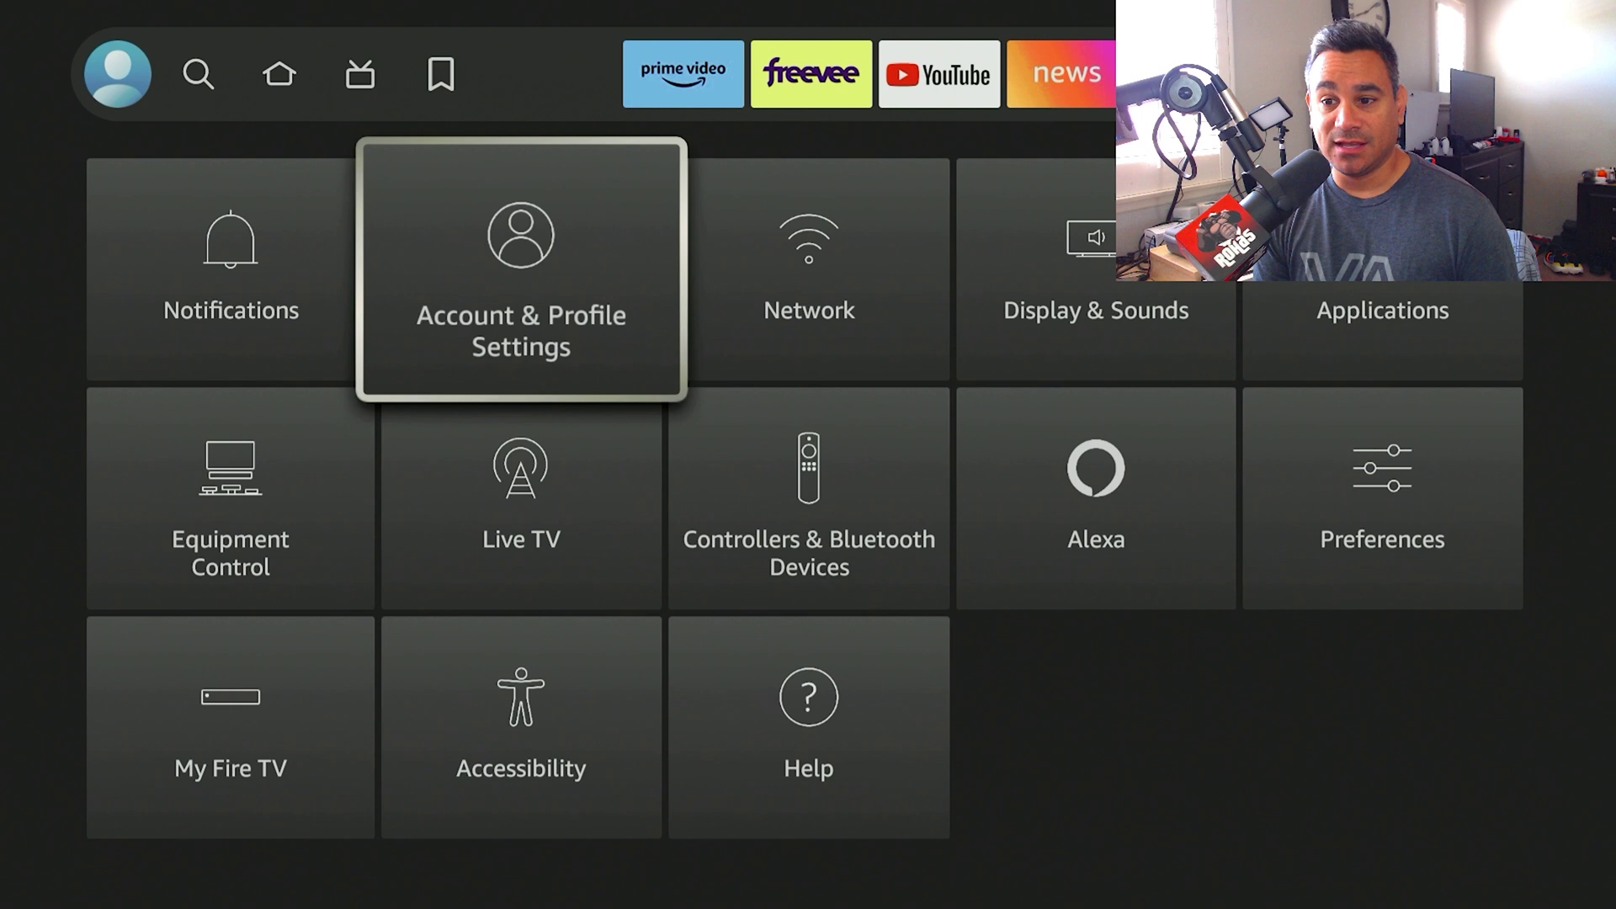
pyautogui.press('Right')
pyautogui.press('Return')
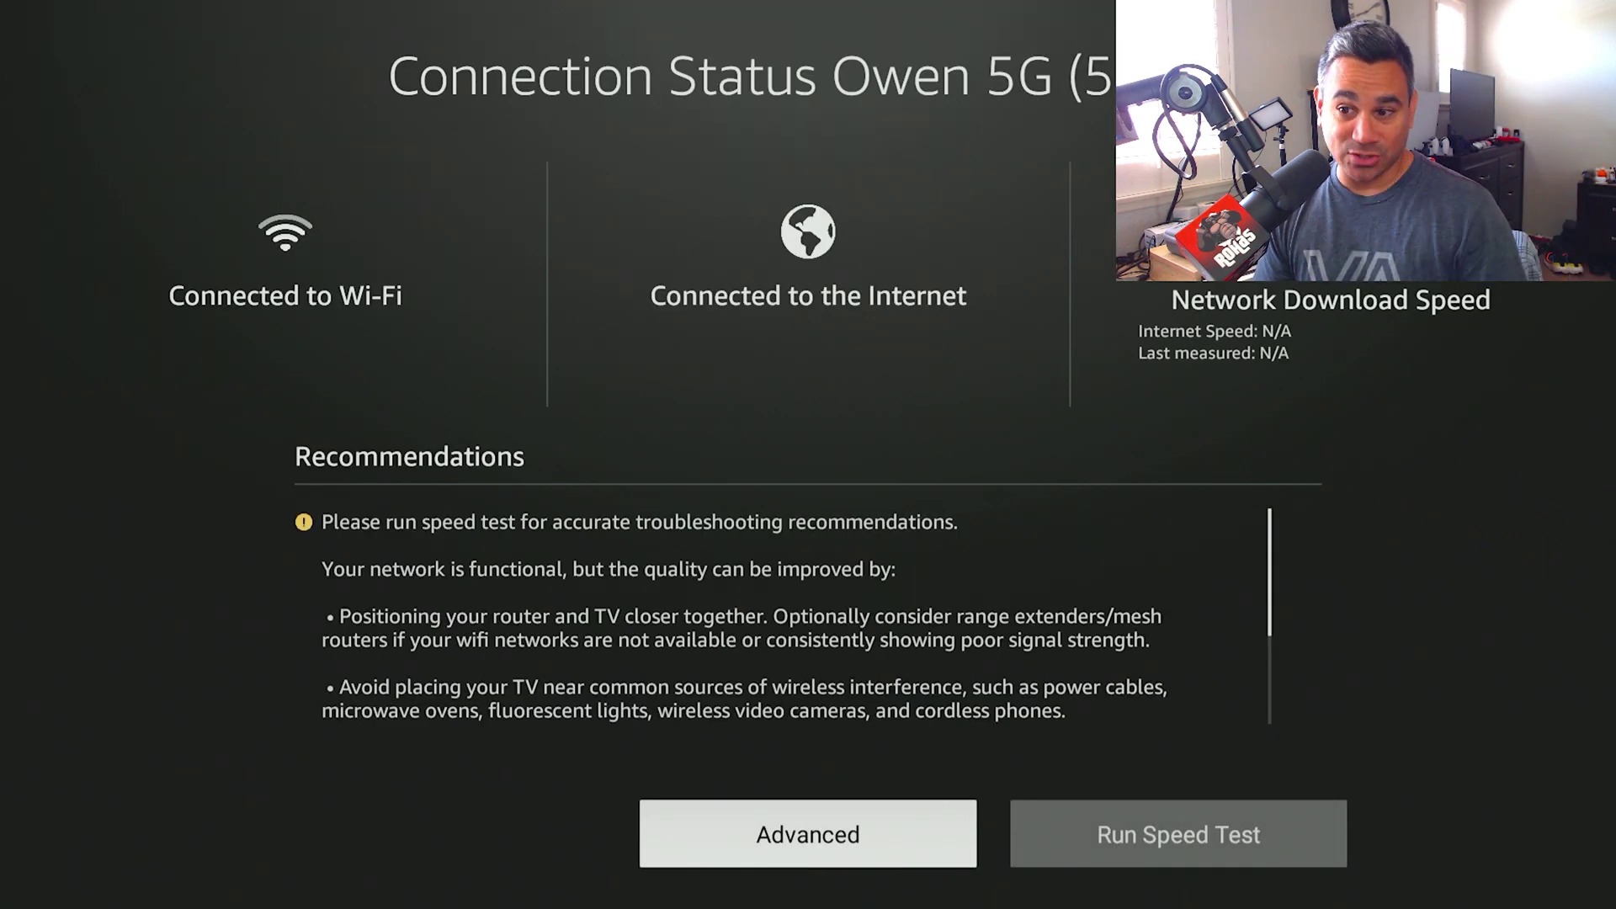
# - Run a network speed test, agreeing to the additional data use
pyautogui.press('Right')
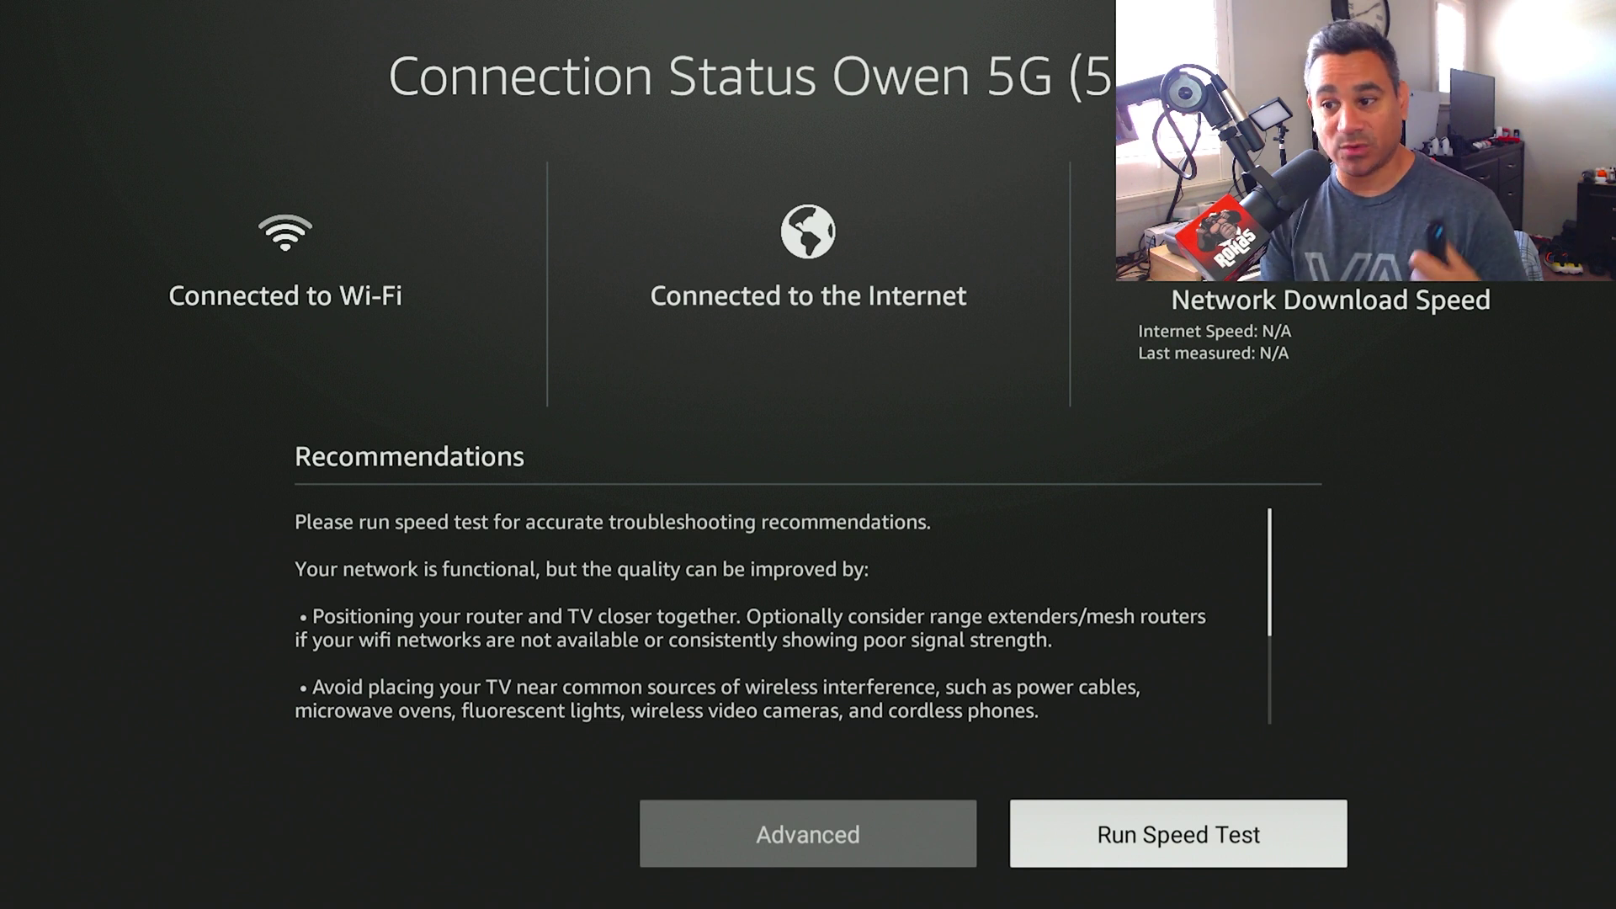
pyautogui.press('Return')
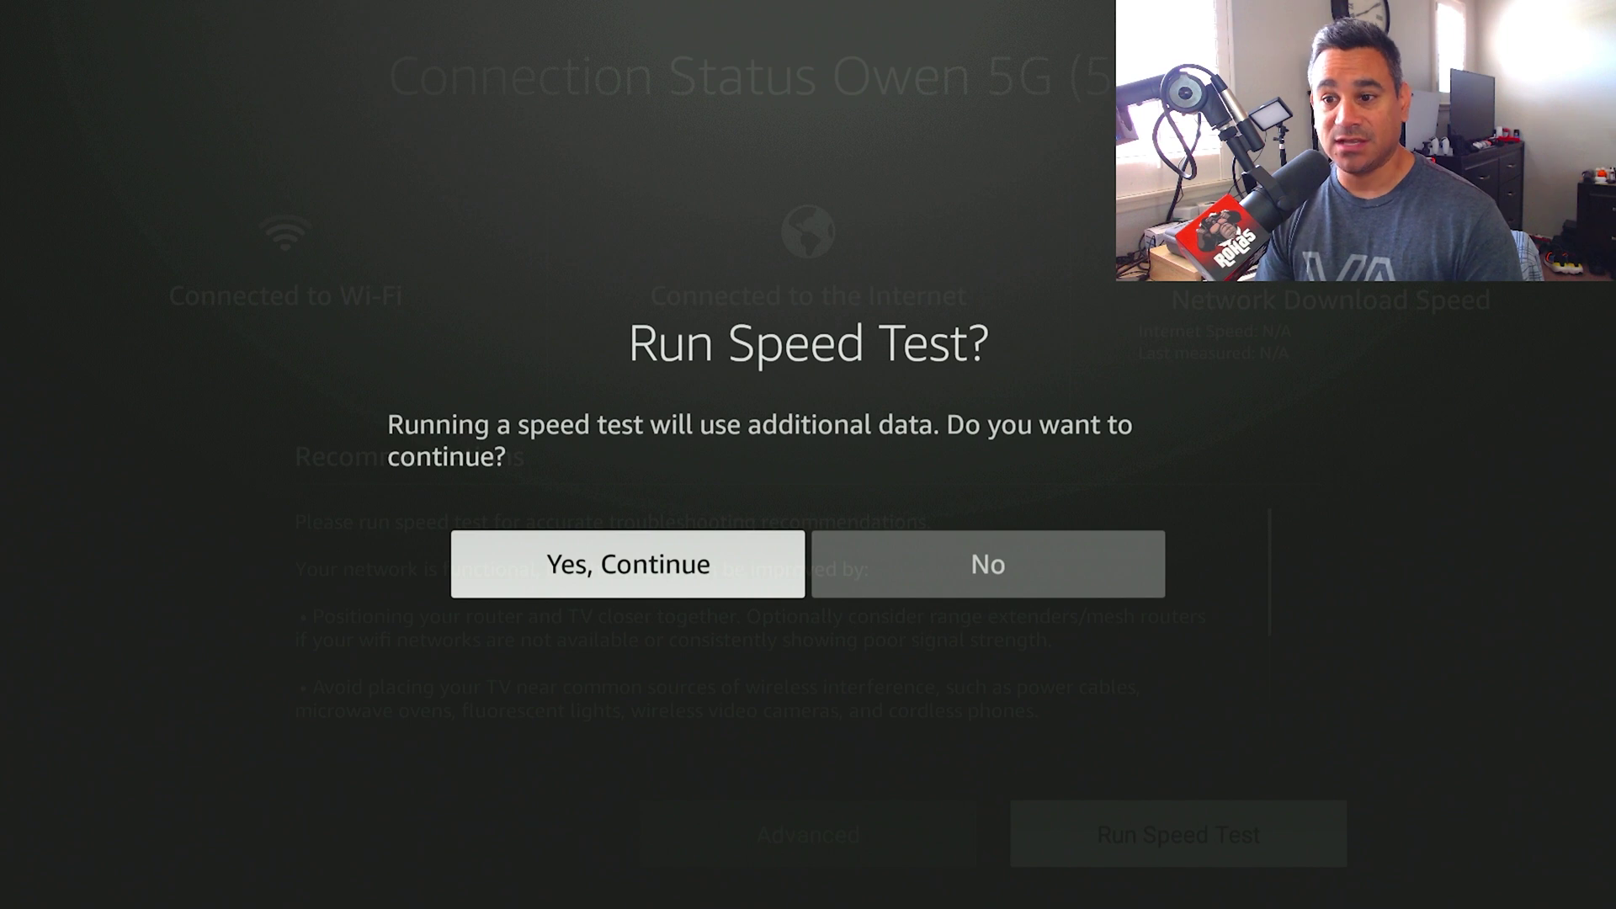
pyautogui.press('Return')
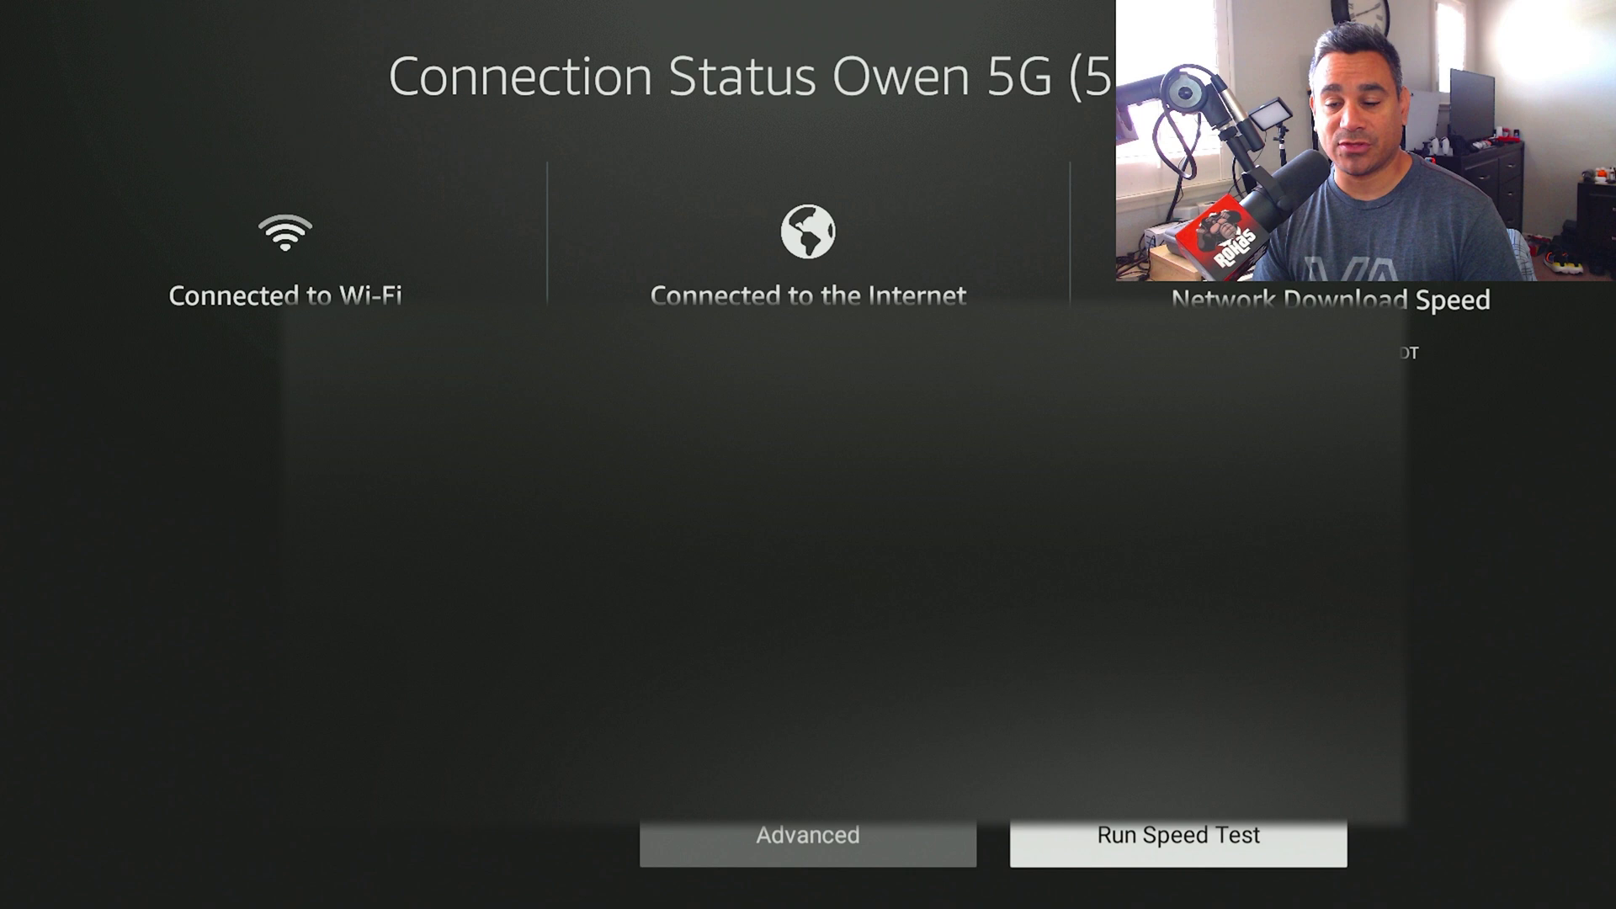
# - Examine the network's advanced status and return to the settings overview
pyautogui.press('Left')
pyautogui.press('Return')
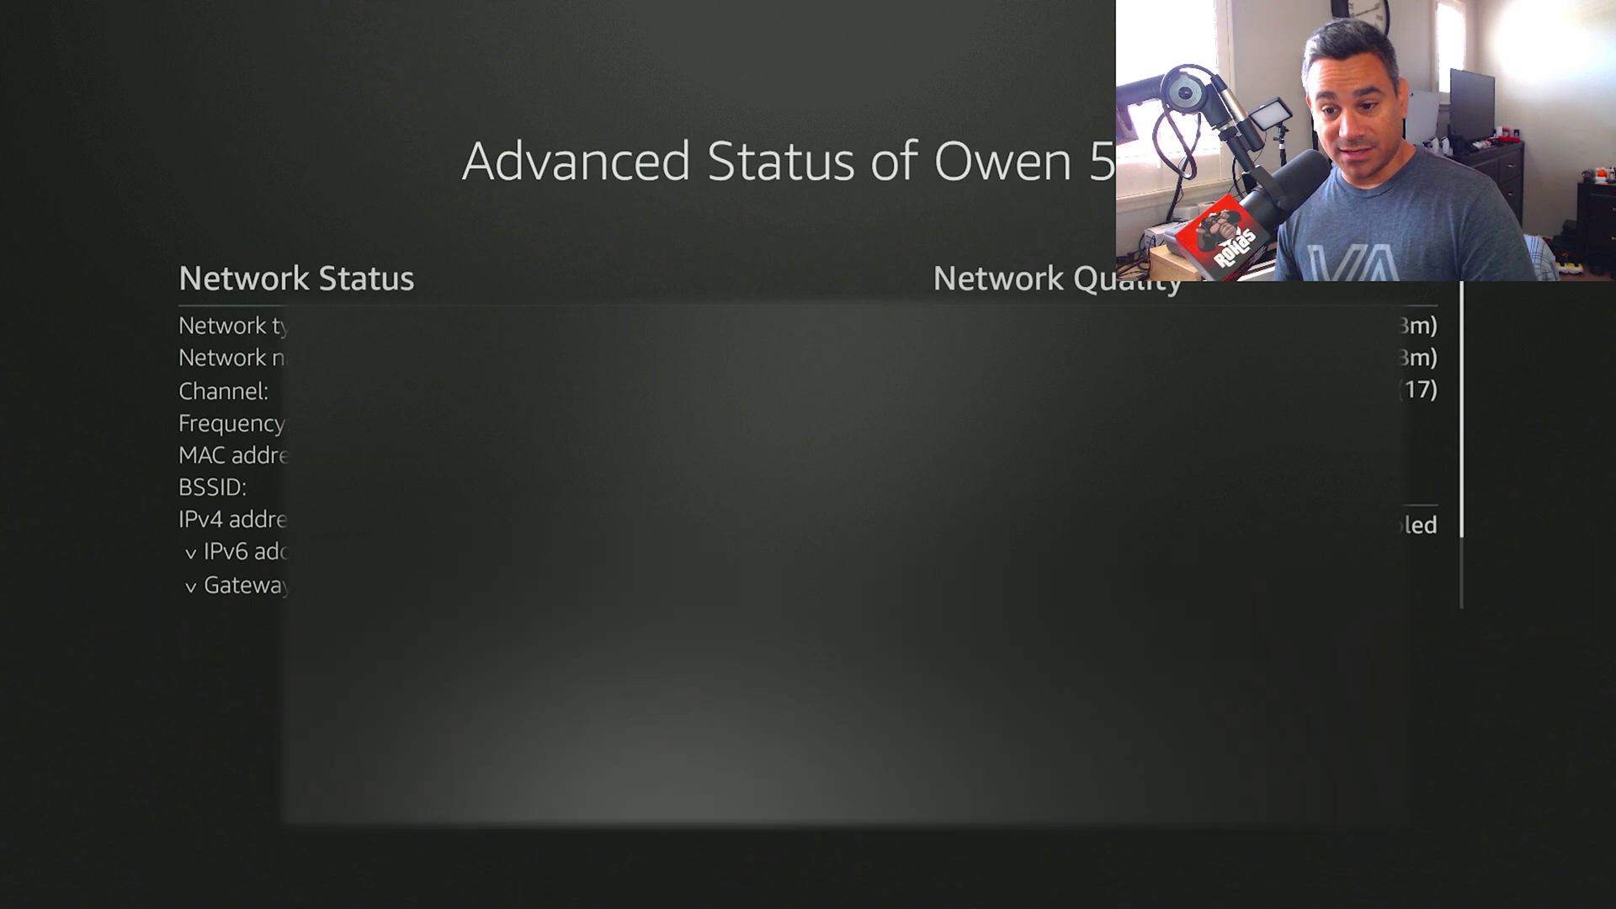
pyautogui.press('Escape')
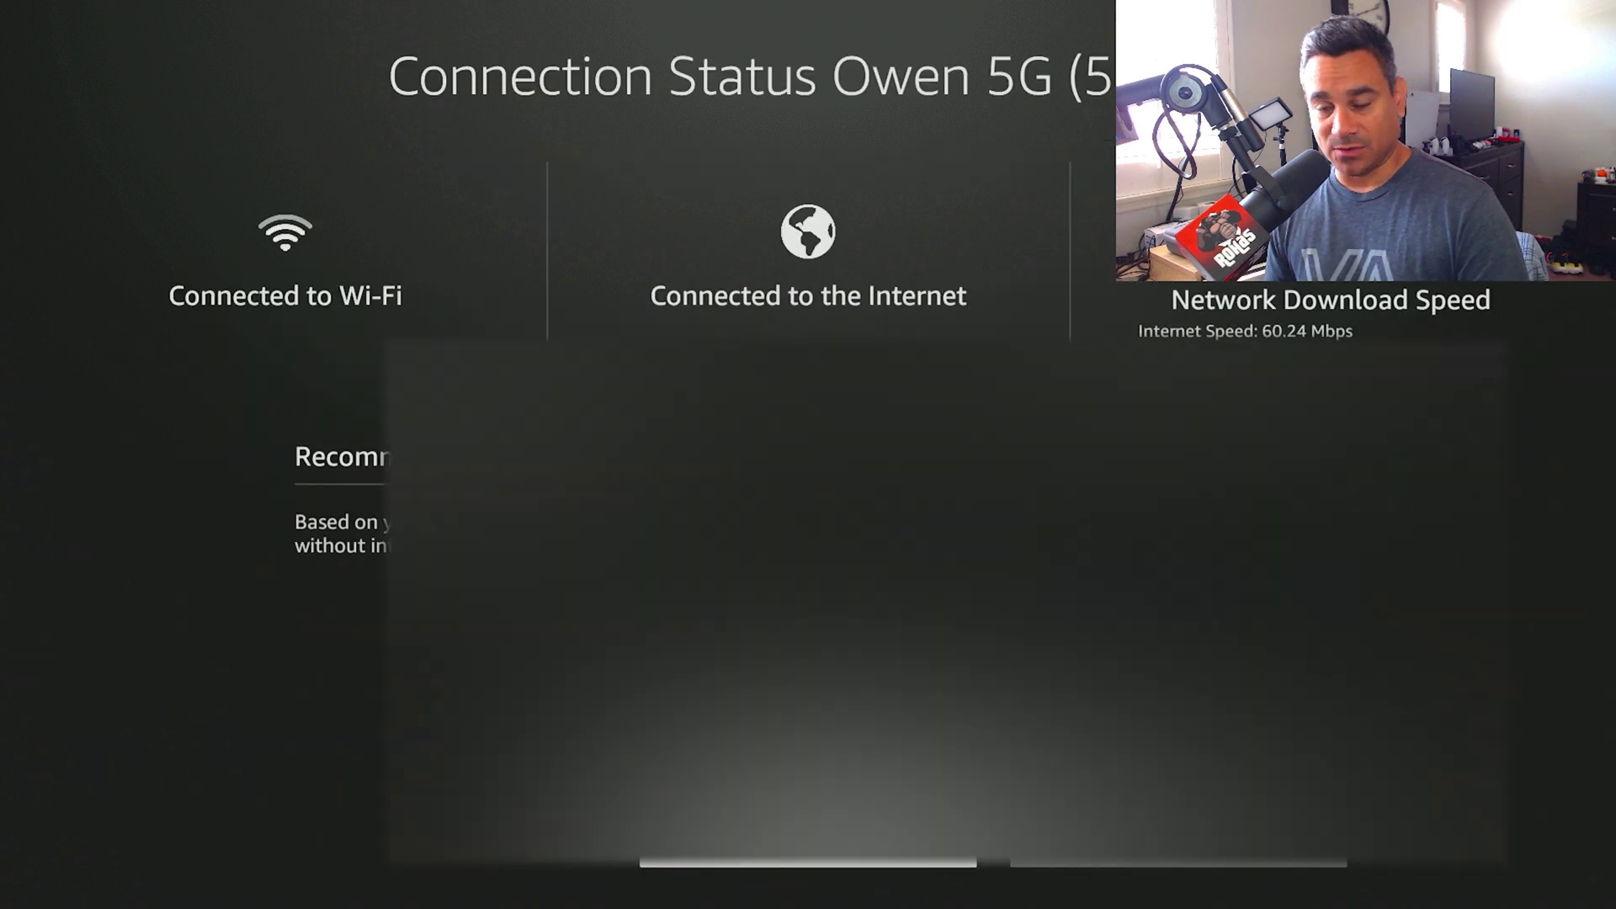
pyautogui.press('Escape')
pyautogui.press('Escape')
# - Leave the settings and open the text search from the Find page
pyautogui.press('Left')
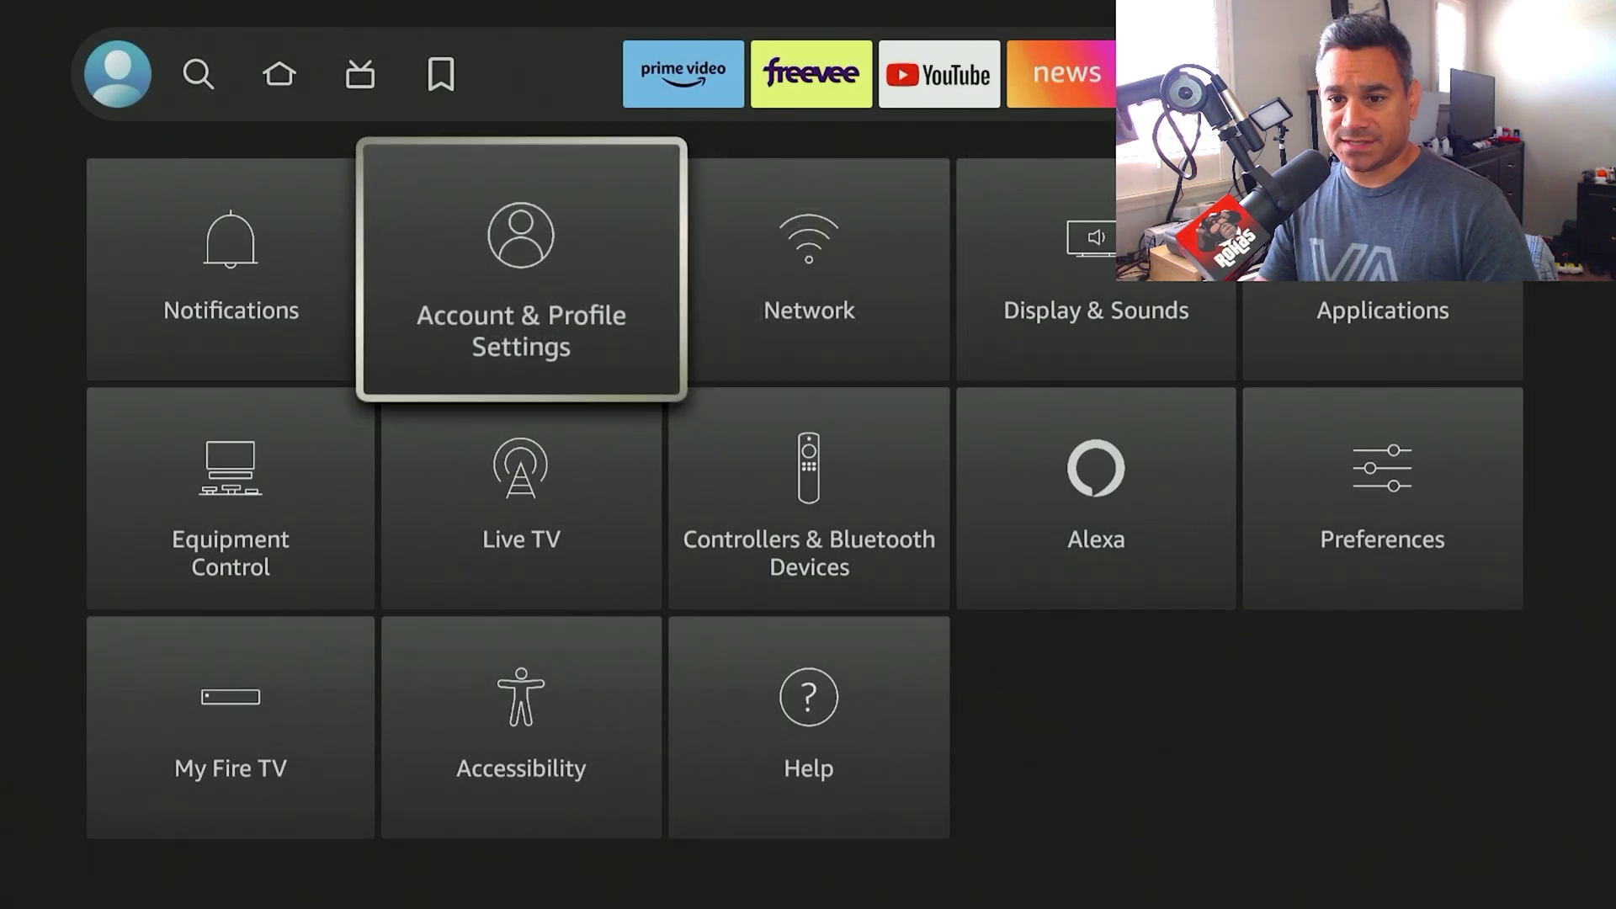
pyautogui.press('Left')
pyautogui.press('Up')
pyautogui.press('Right')
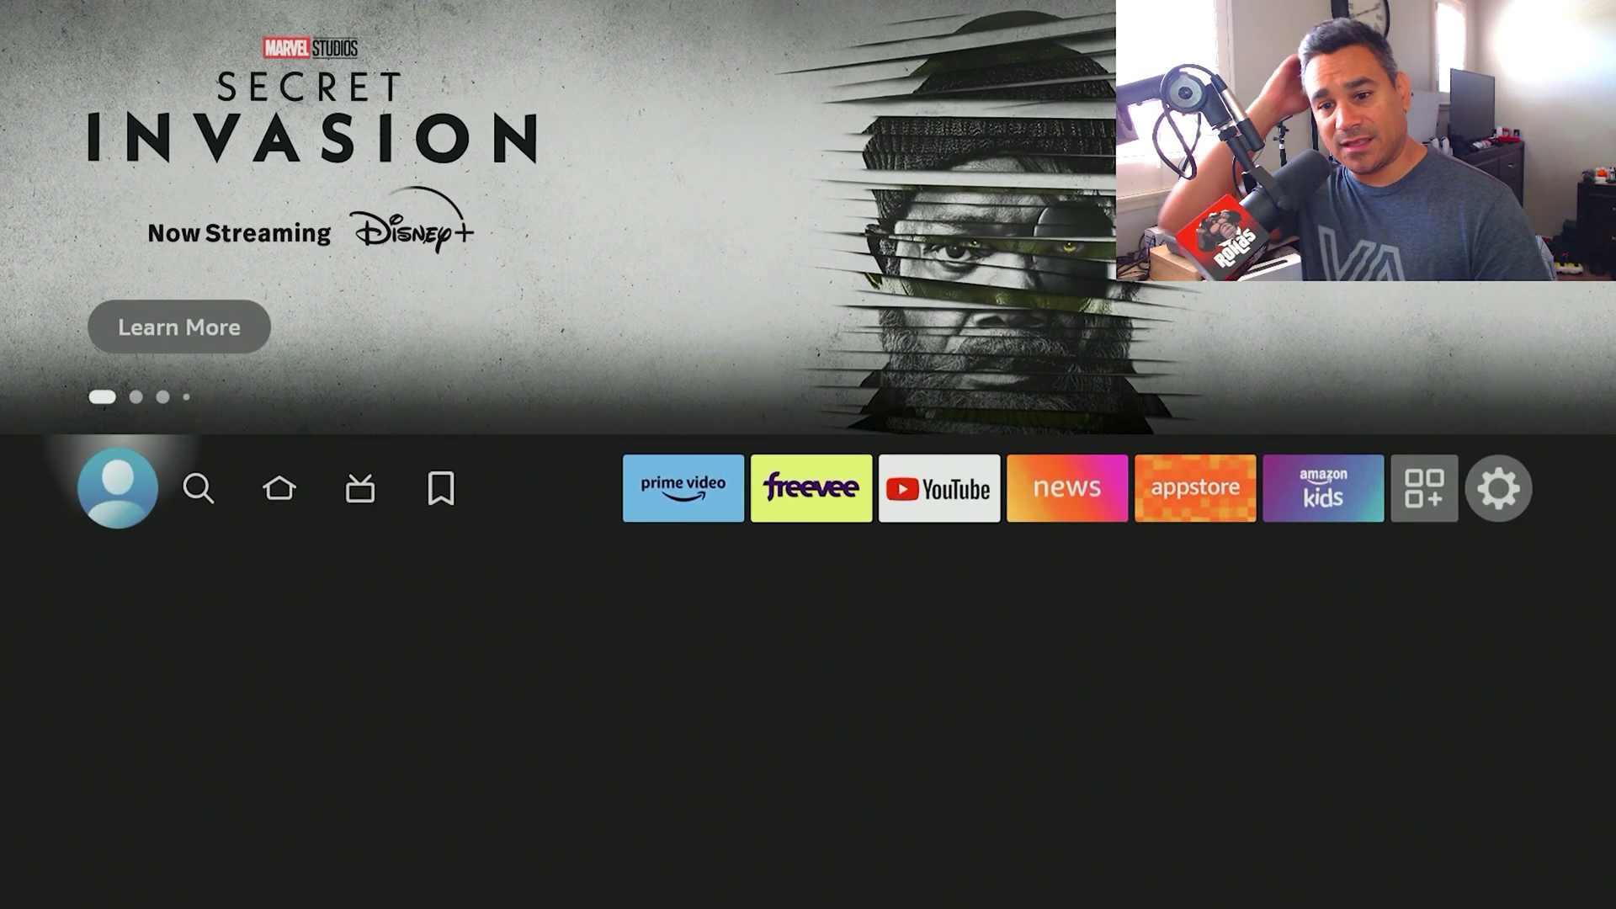
pyautogui.press('Right')
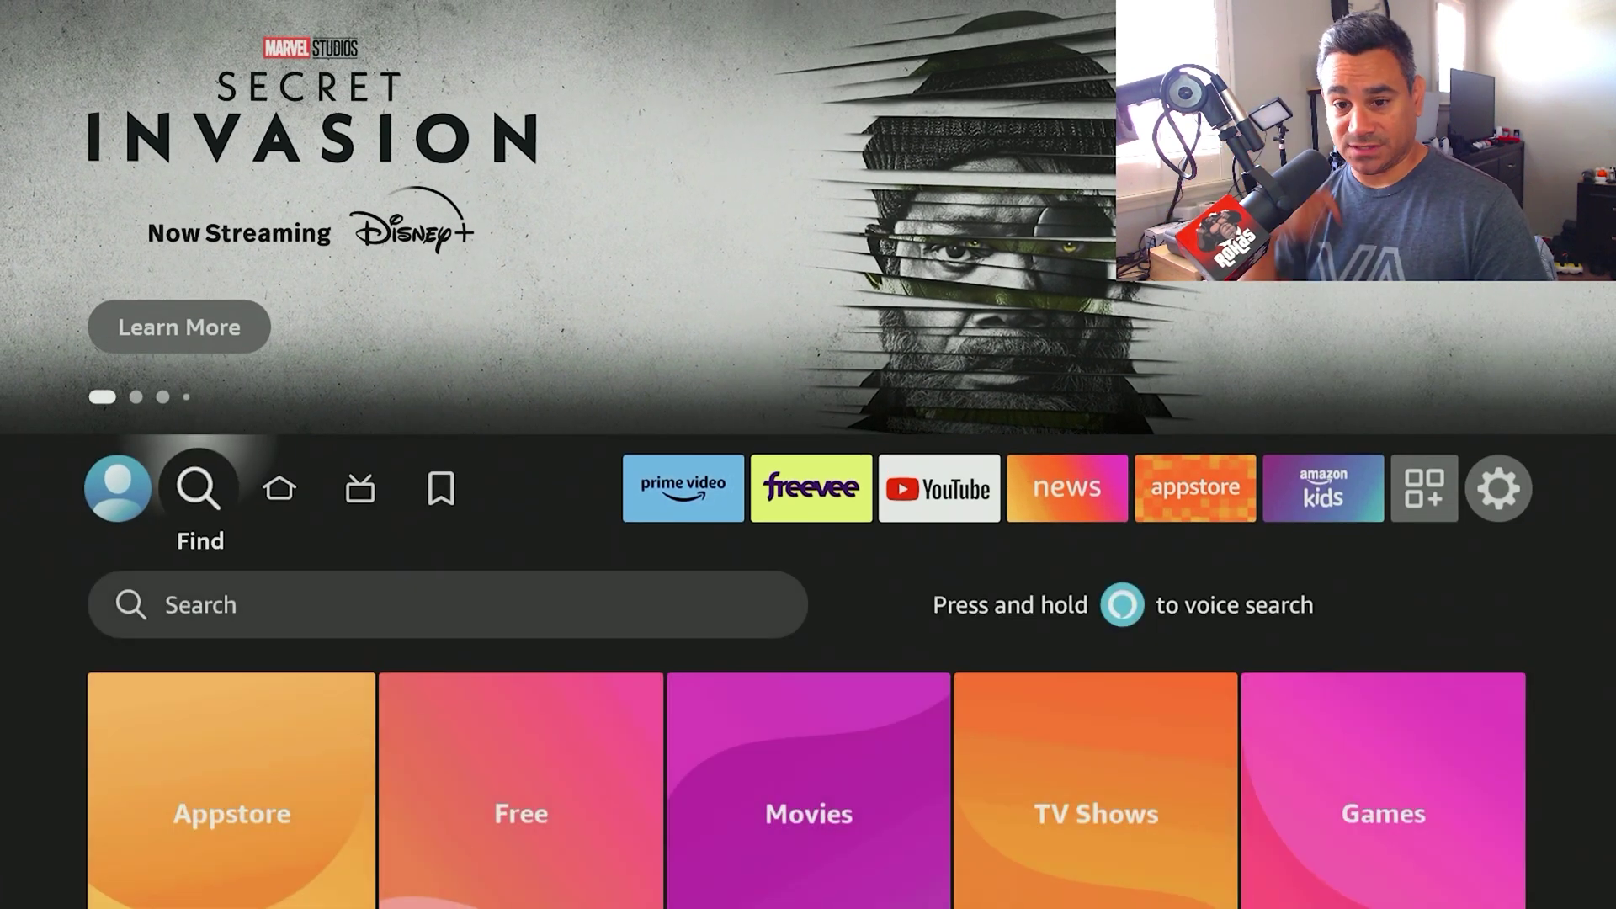
pyautogui.press('Down')
pyautogui.press('Return')
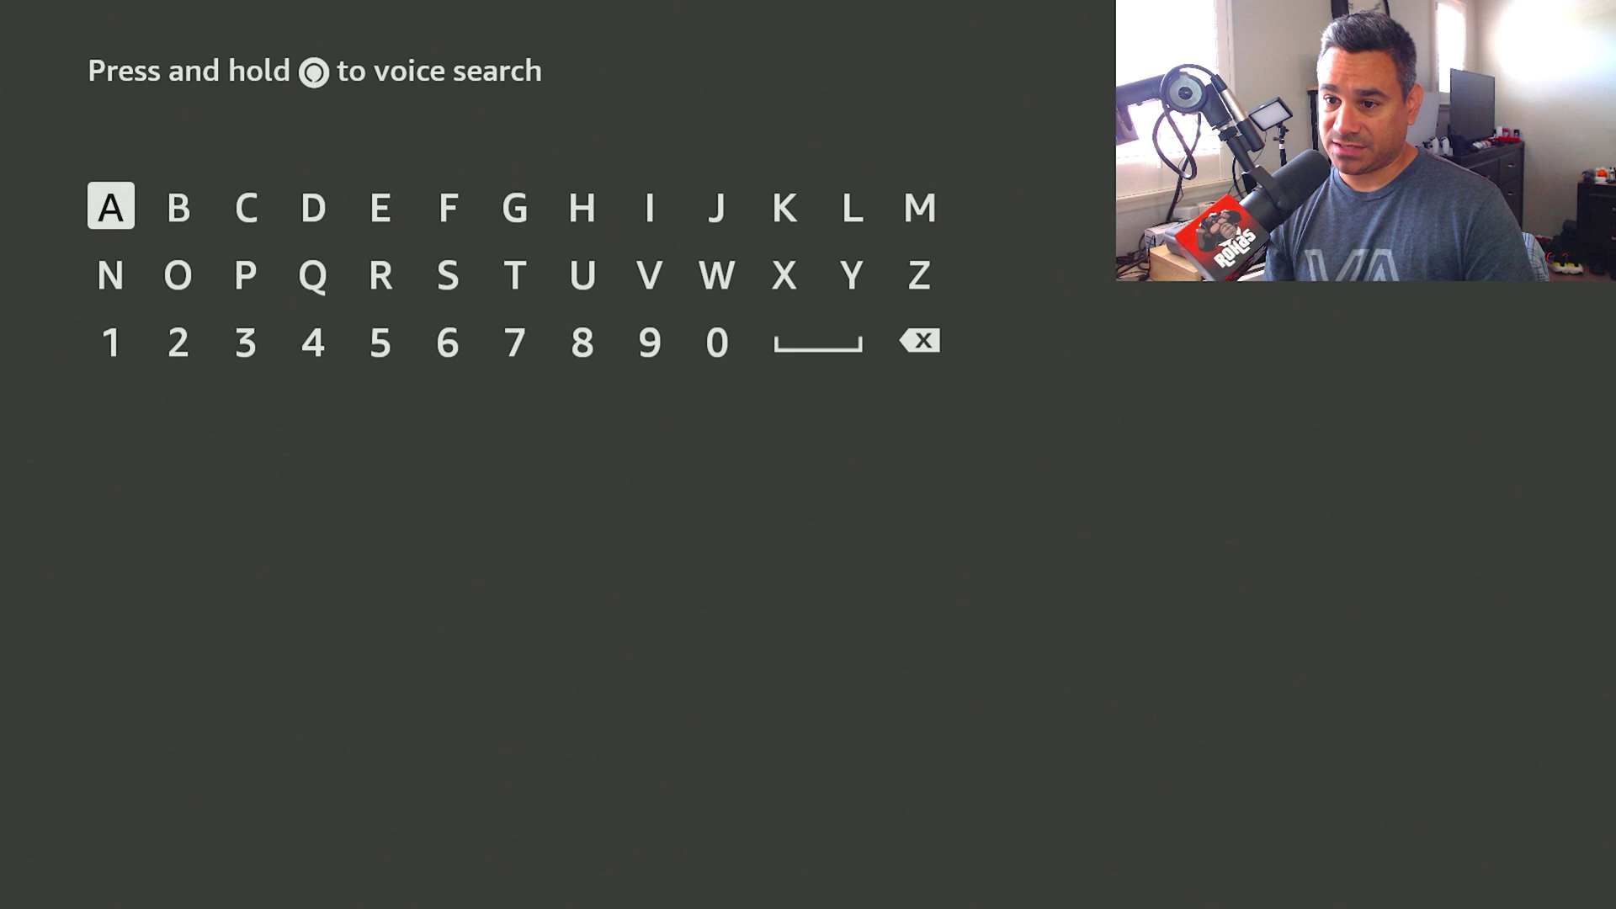
# - Enter "App" followed by a space as the search term
pyautogui.press('Return')
pyautogui.press('Right')
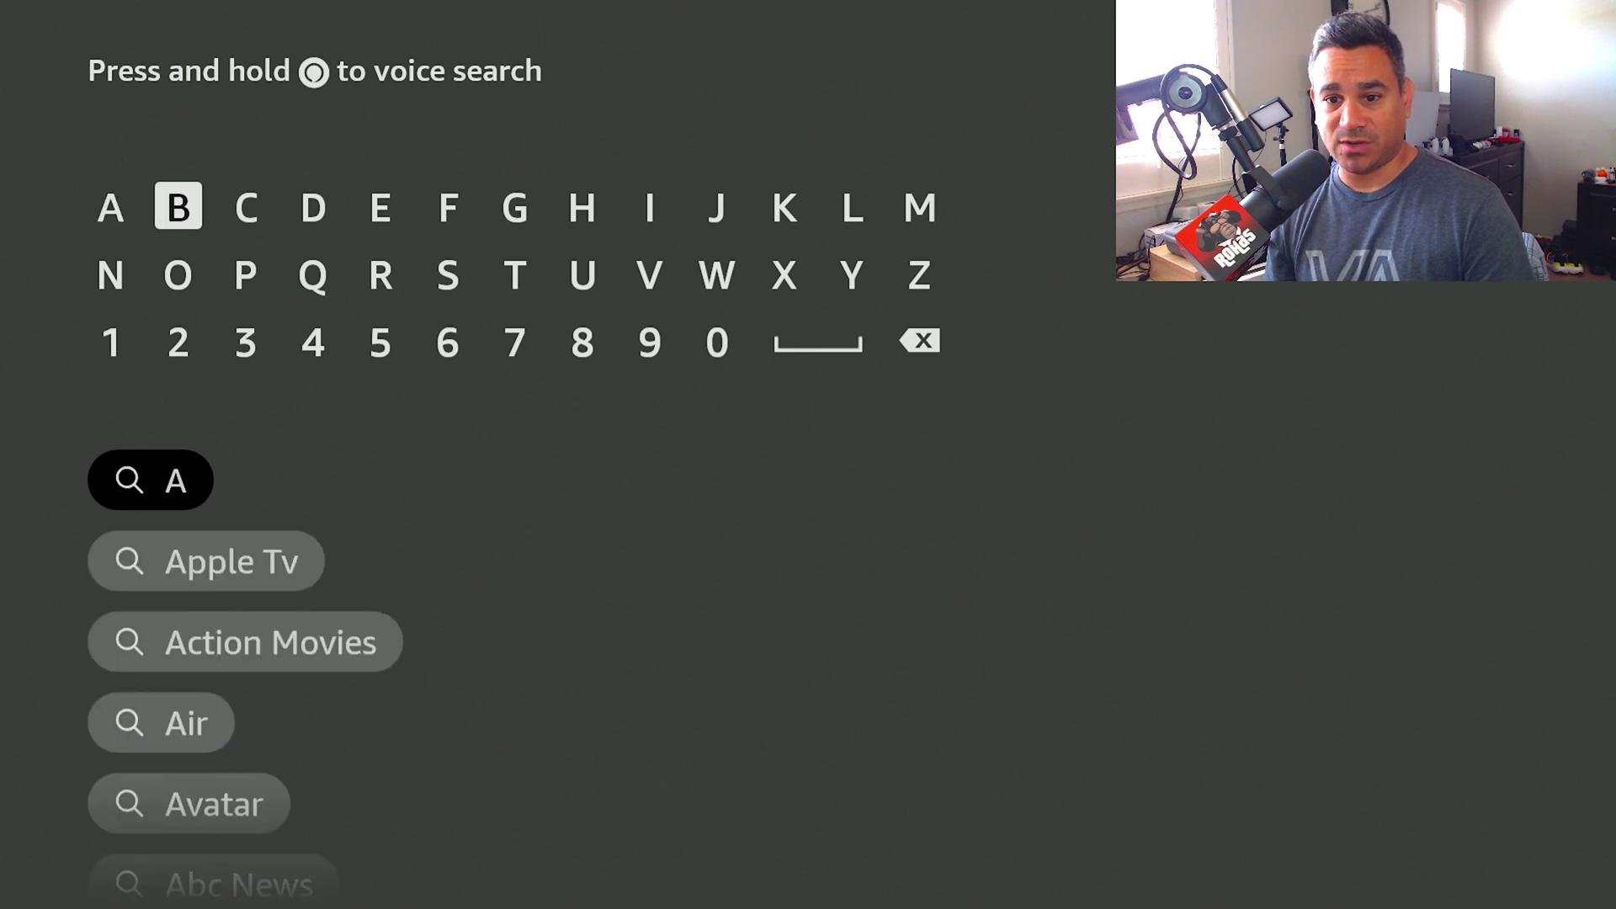
pyautogui.press('Right')
pyautogui.press('Down')
pyautogui.press('Return')
pyautogui.press('Return')
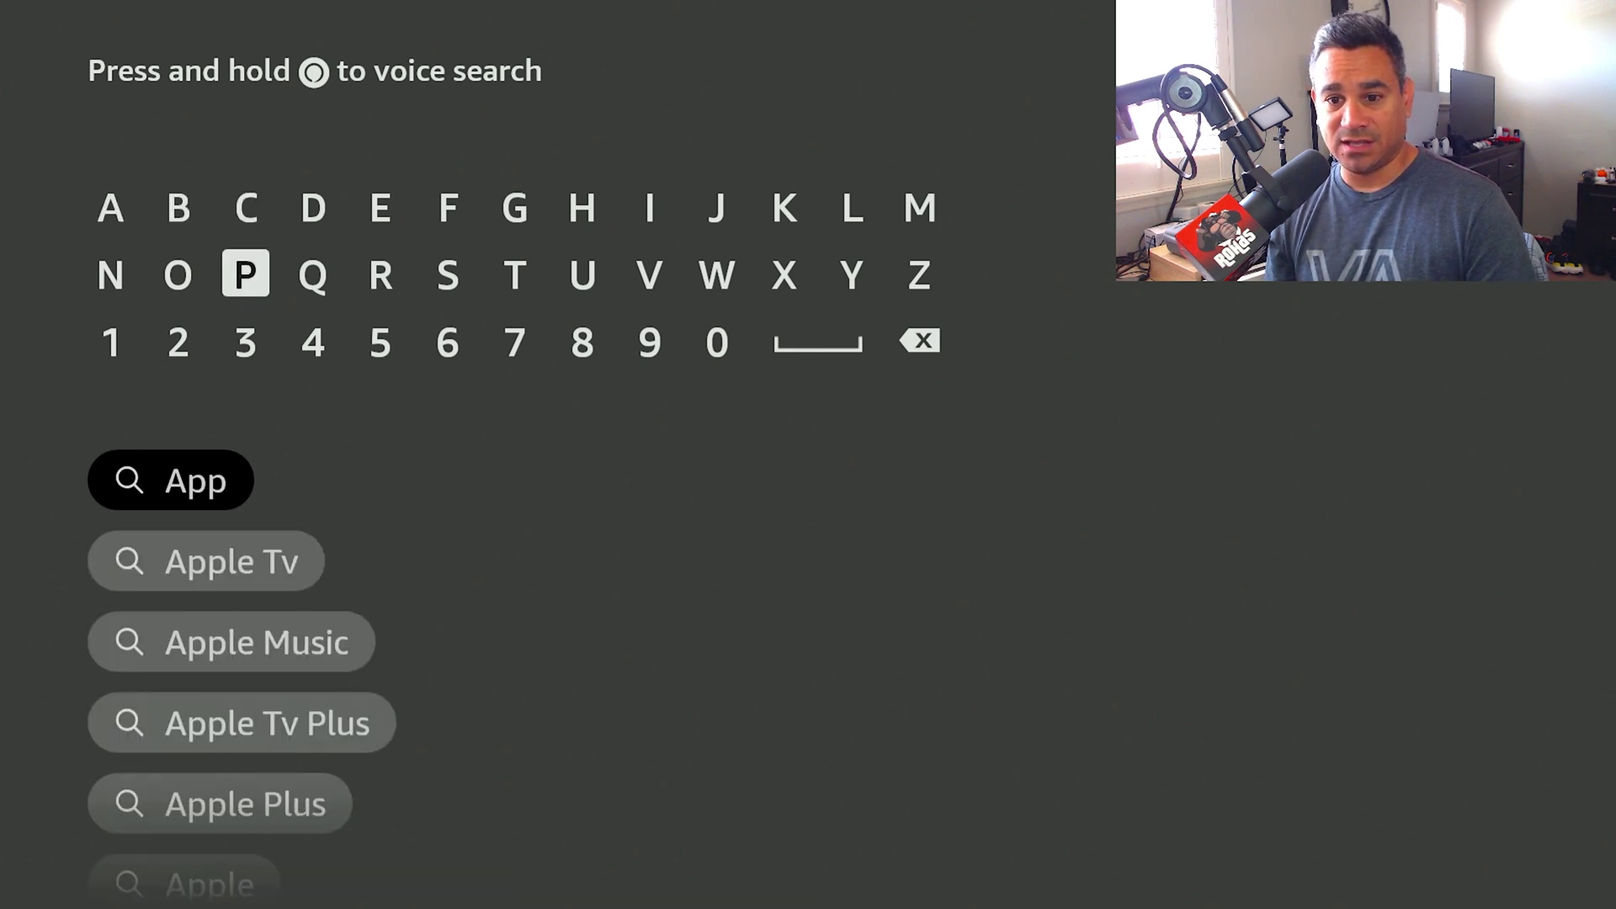
pyautogui.press('Down')
pyautogui.press('Right')
pyautogui.press('Right')
pyautogui.press('Right')
pyautogui.press('Right')
pyautogui.press('Right')
pyautogui.press('Right')
pyautogui.press('Right')
pyautogui.press('Right')
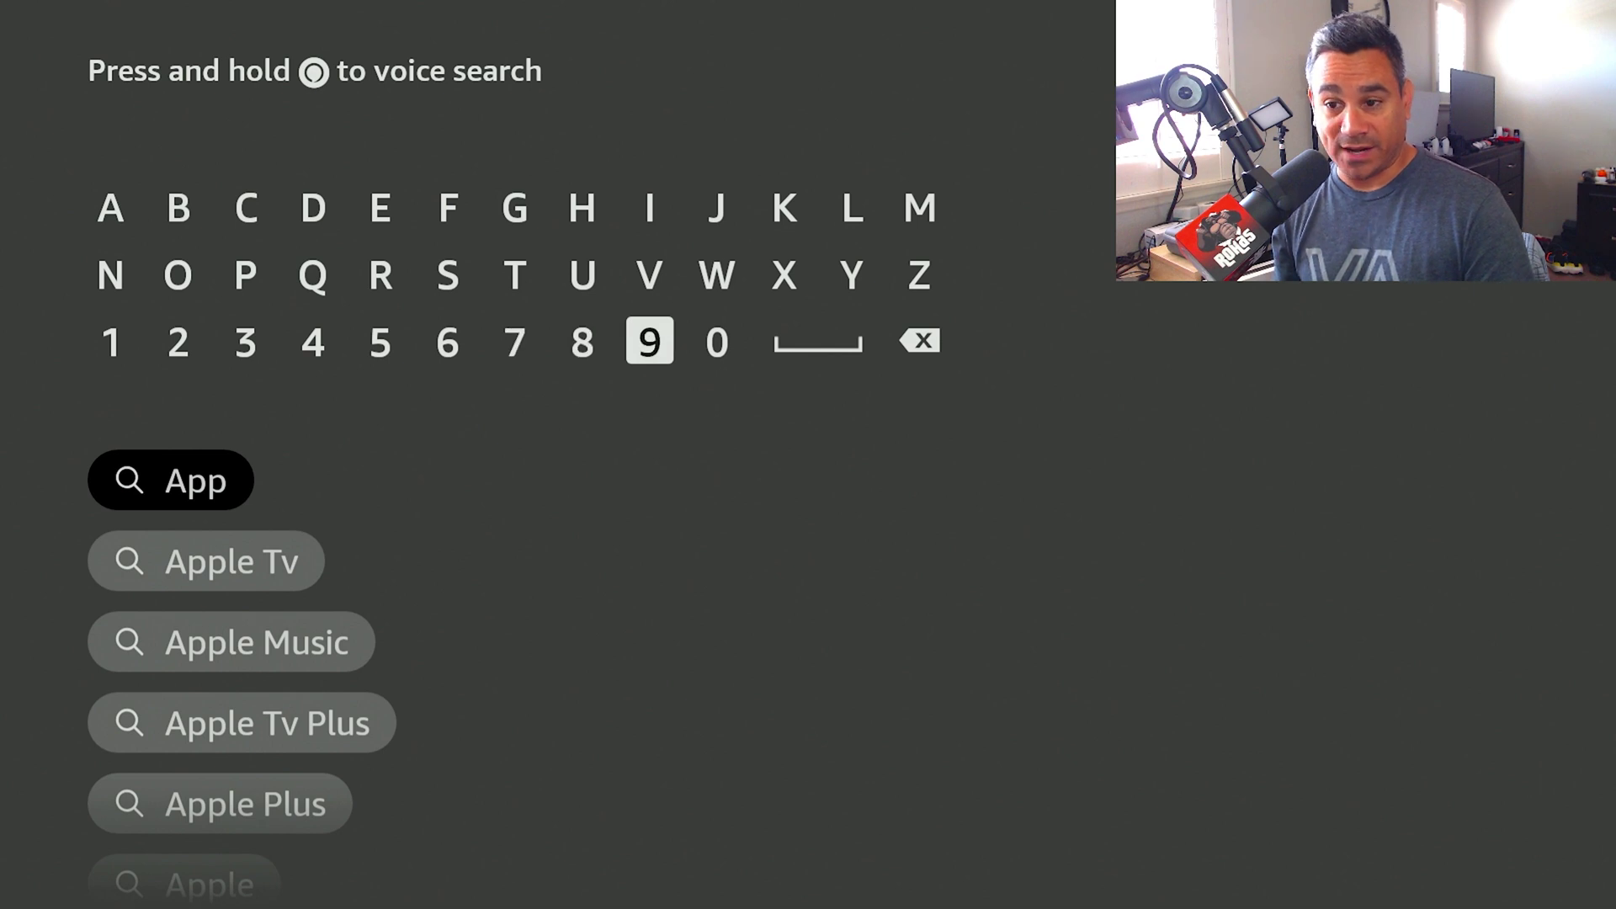
pyautogui.press('Return')
# - Search for the suggested term "App Killer" and highlight TDUK APP Killer among the apps and games
pyautogui.press('Up')
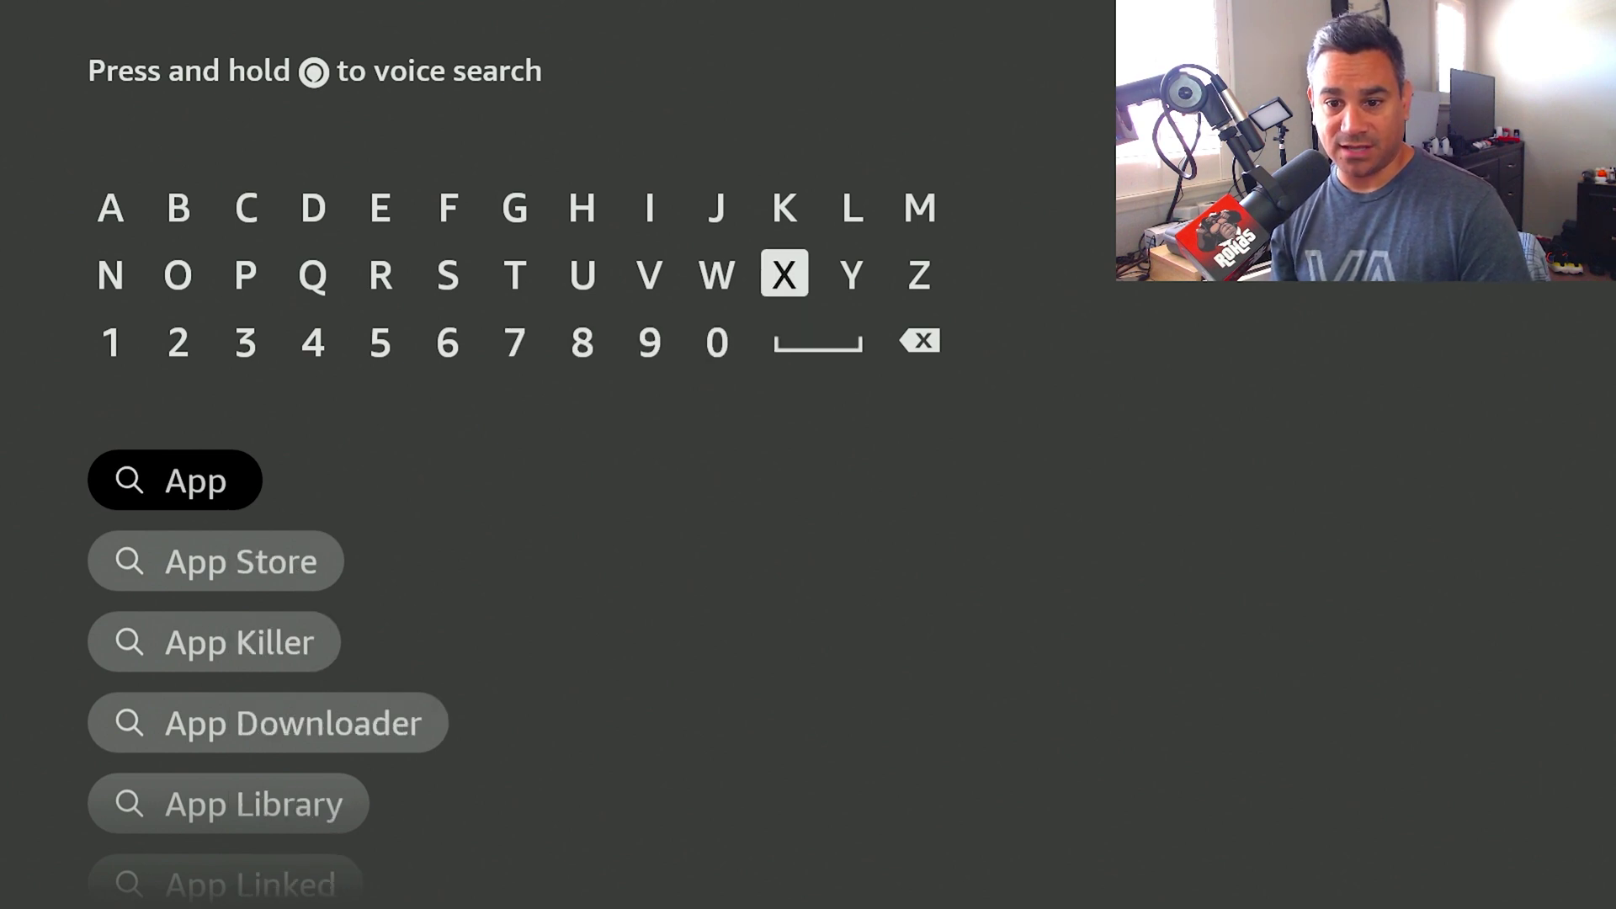
pyautogui.press('Down')
pyautogui.press('Down')
pyautogui.press('Down')
pyautogui.press('Down')
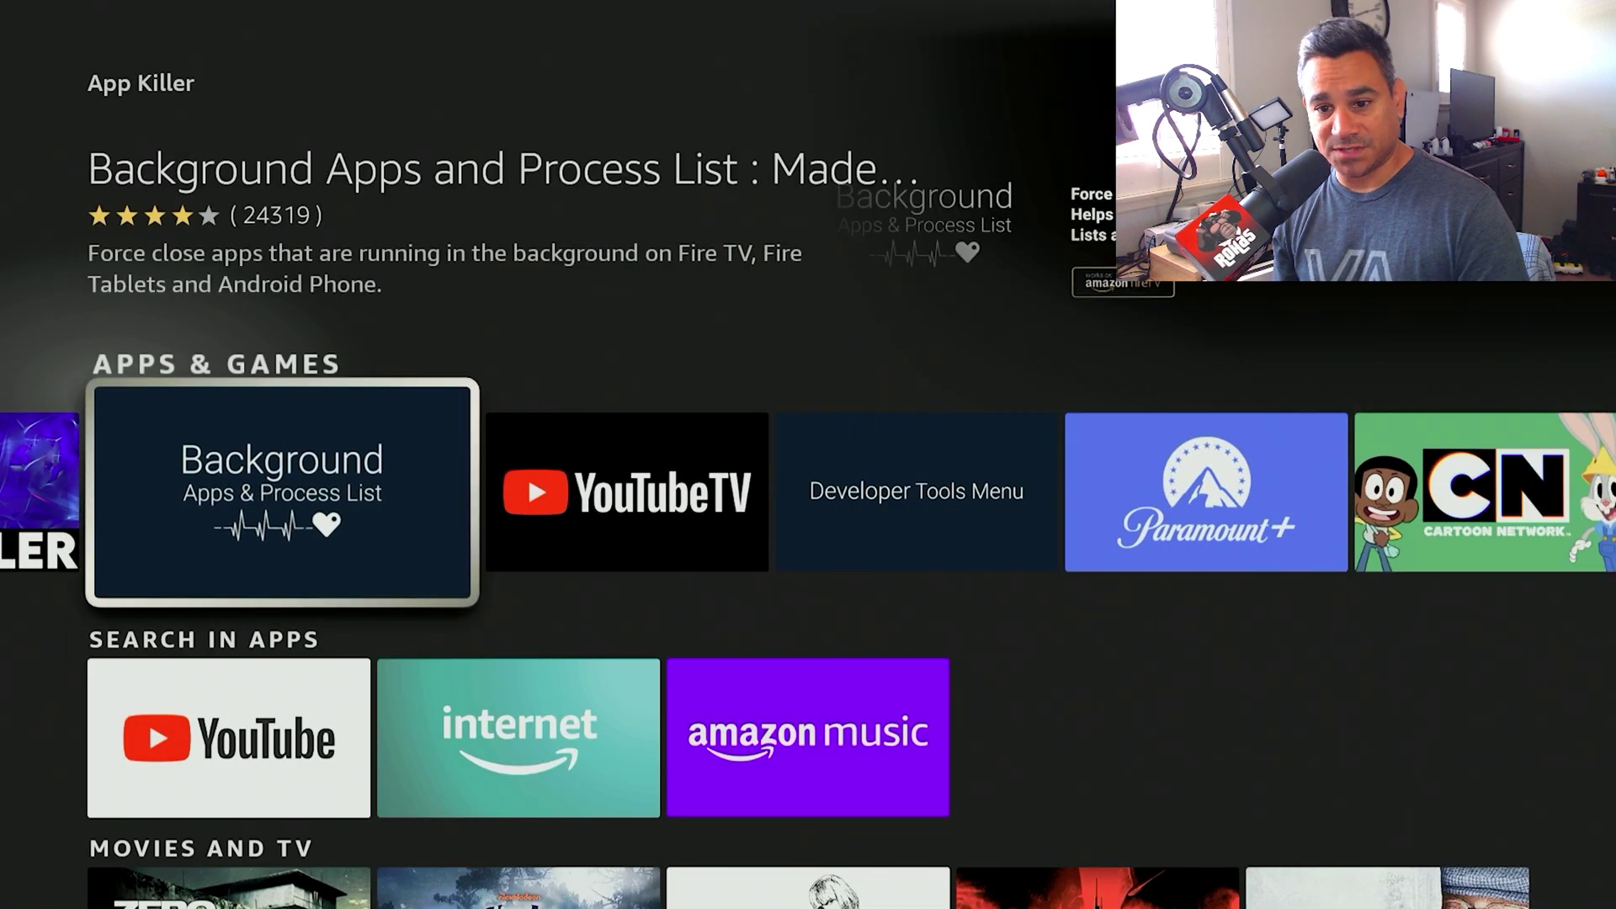
pyautogui.press('Left')
pyautogui.press('Right')
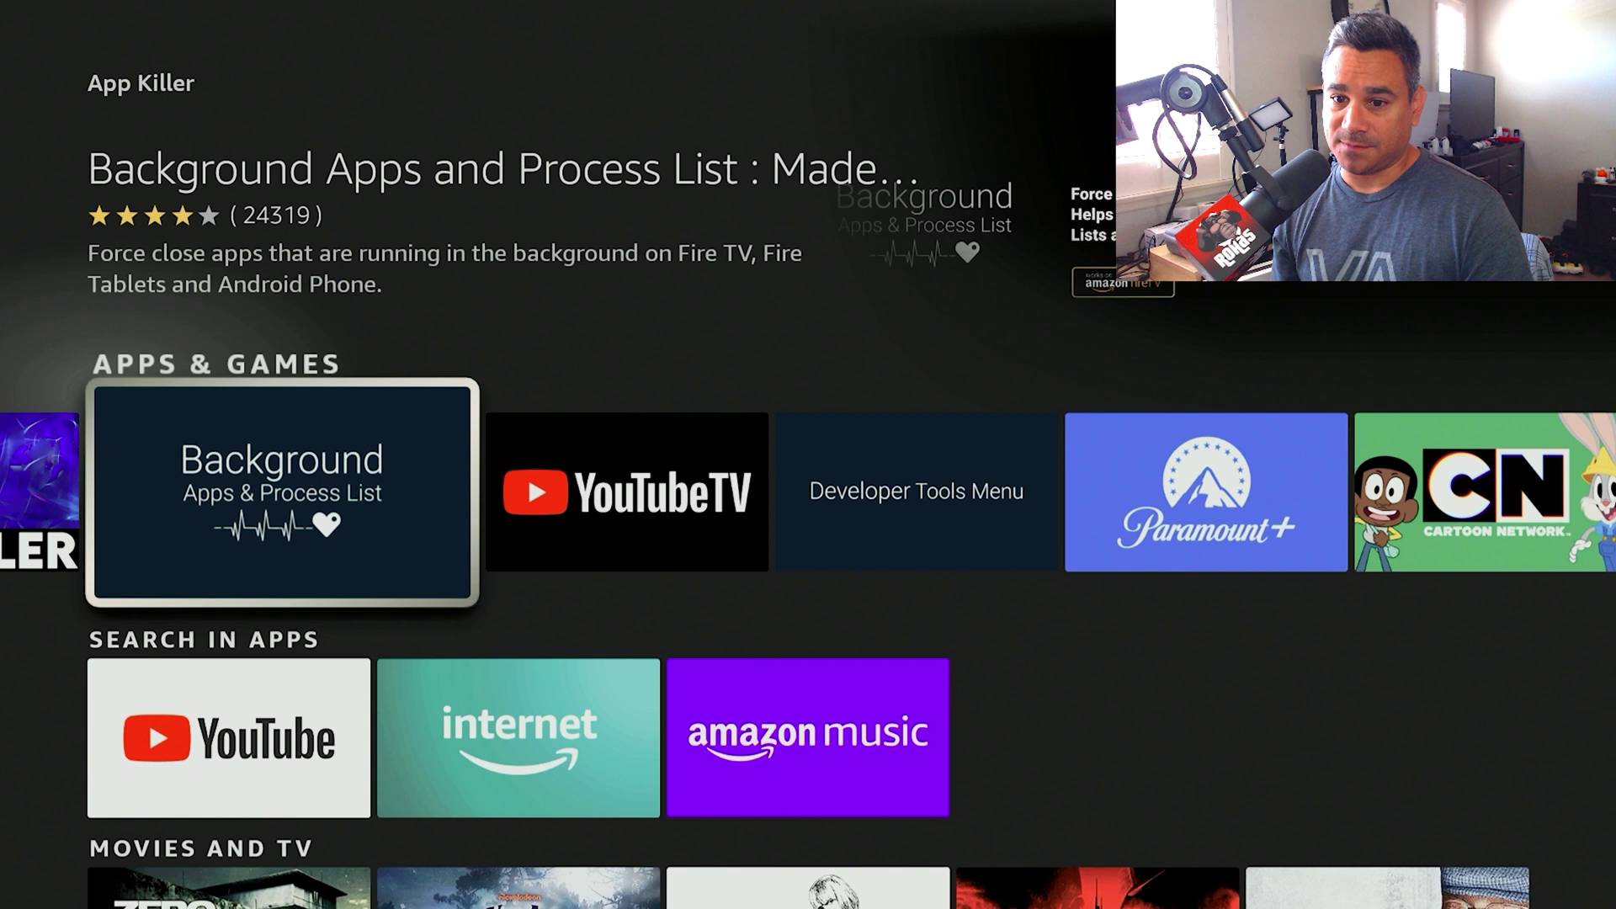
pyautogui.press('Left')
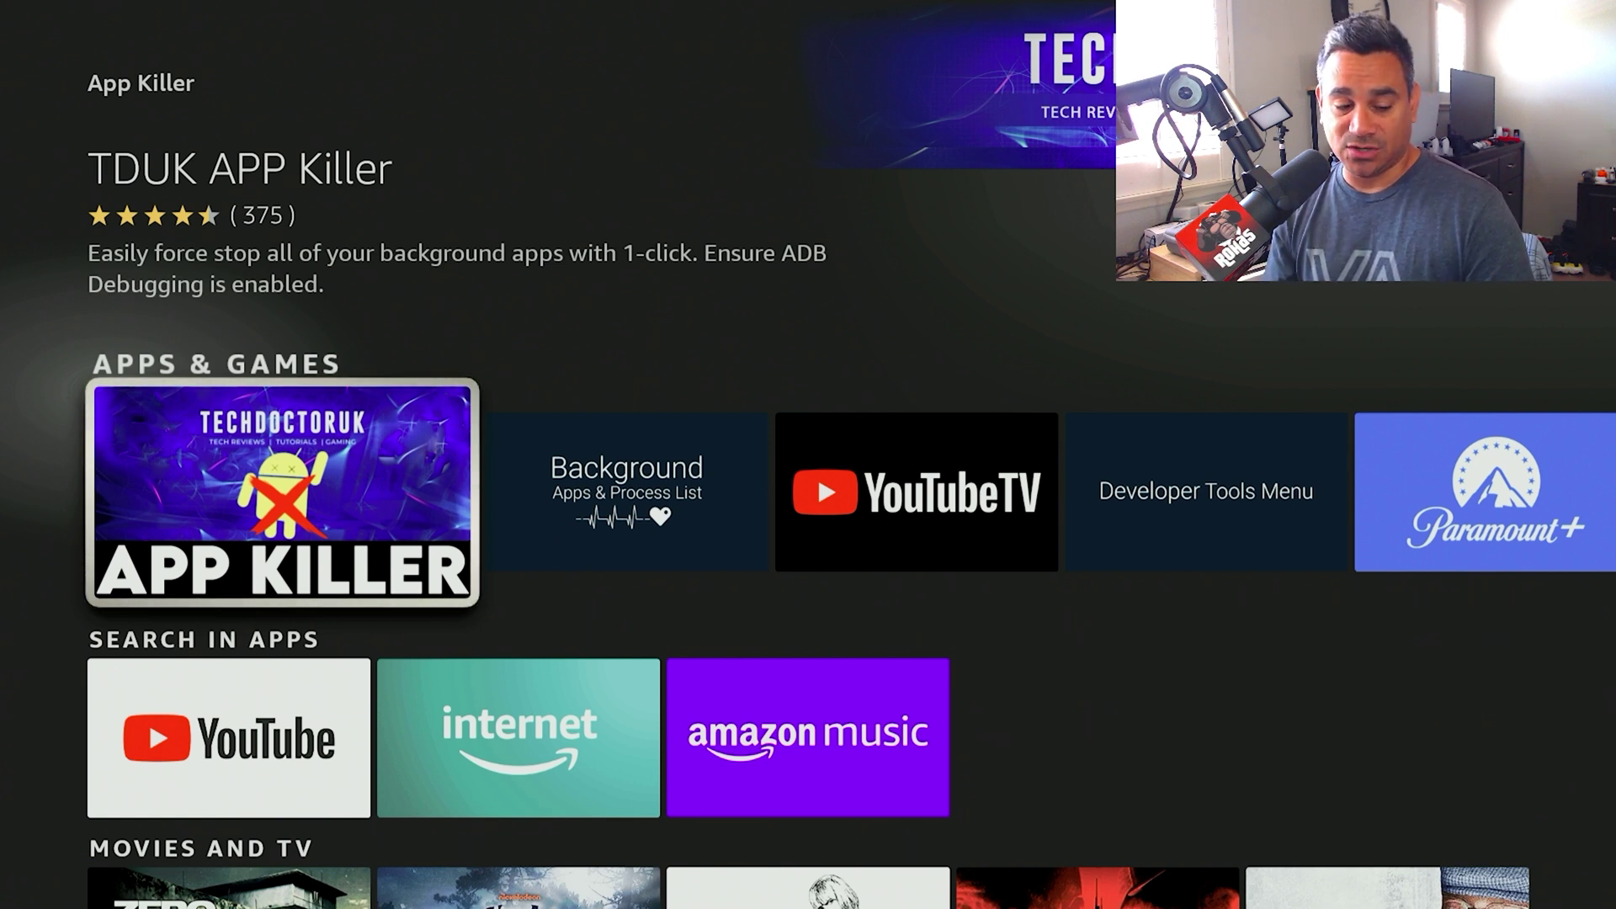
# - Return to the home screen and open the My Fire TV settings
pyautogui.press('Home')
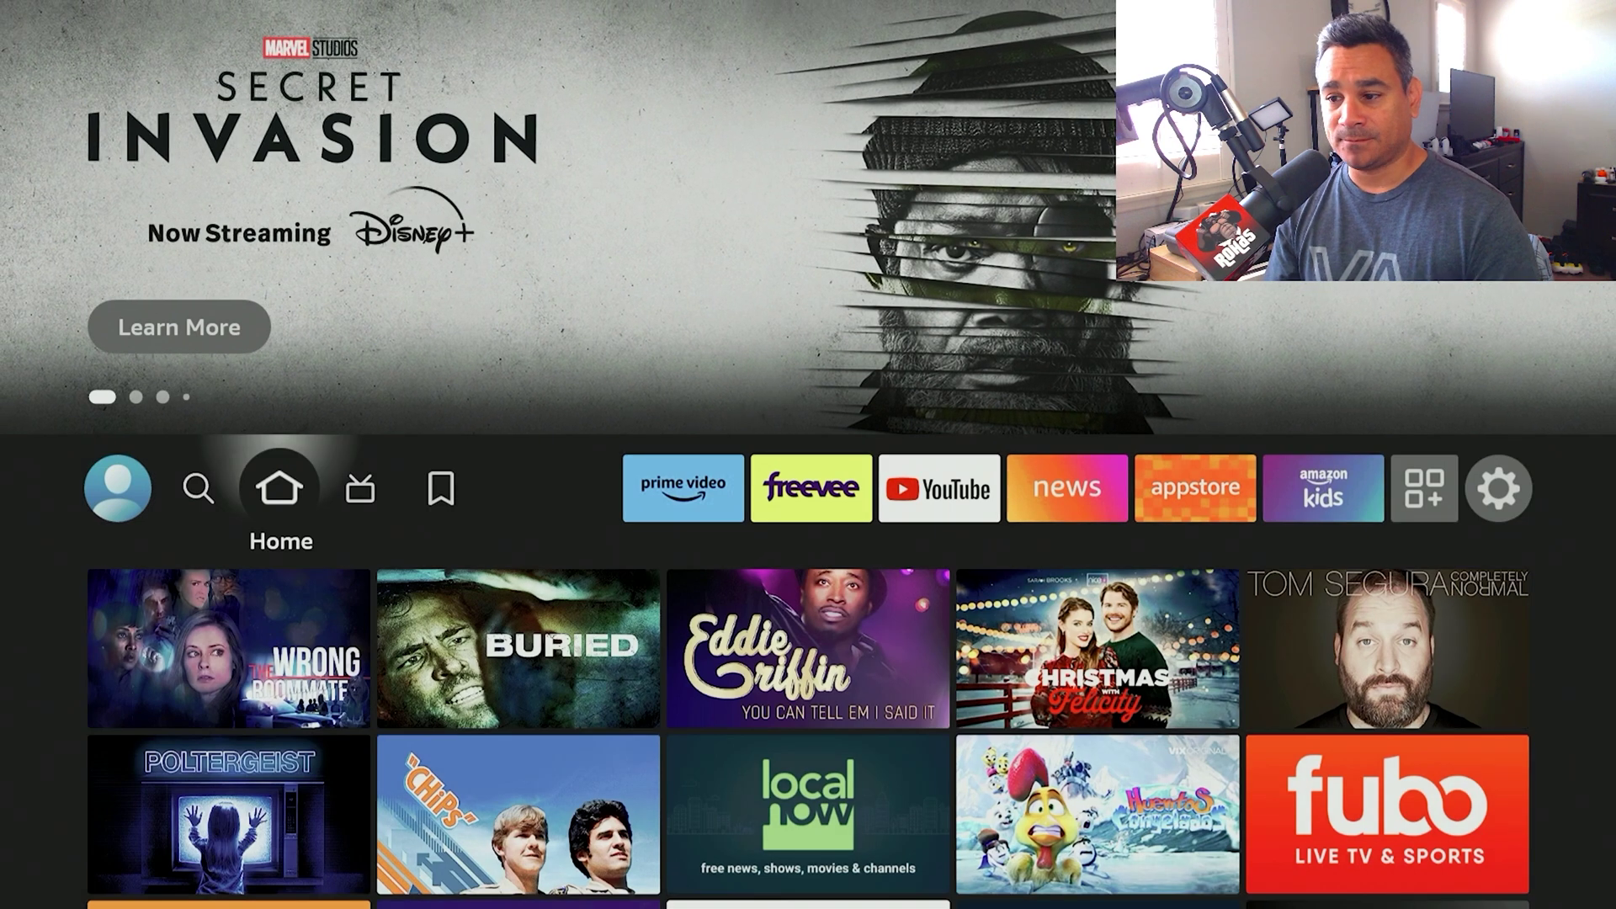
pyautogui.press('Right')
pyautogui.press('Right')
pyautogui.press('Right')
pyautogui.press('Right')
pyautogui.press('Right')
pyautogui.press('Right')
pyautogui.press('Right')
pyautogui.press('Right')
pyautogui.press('Right')
pyautogui.press('Right')
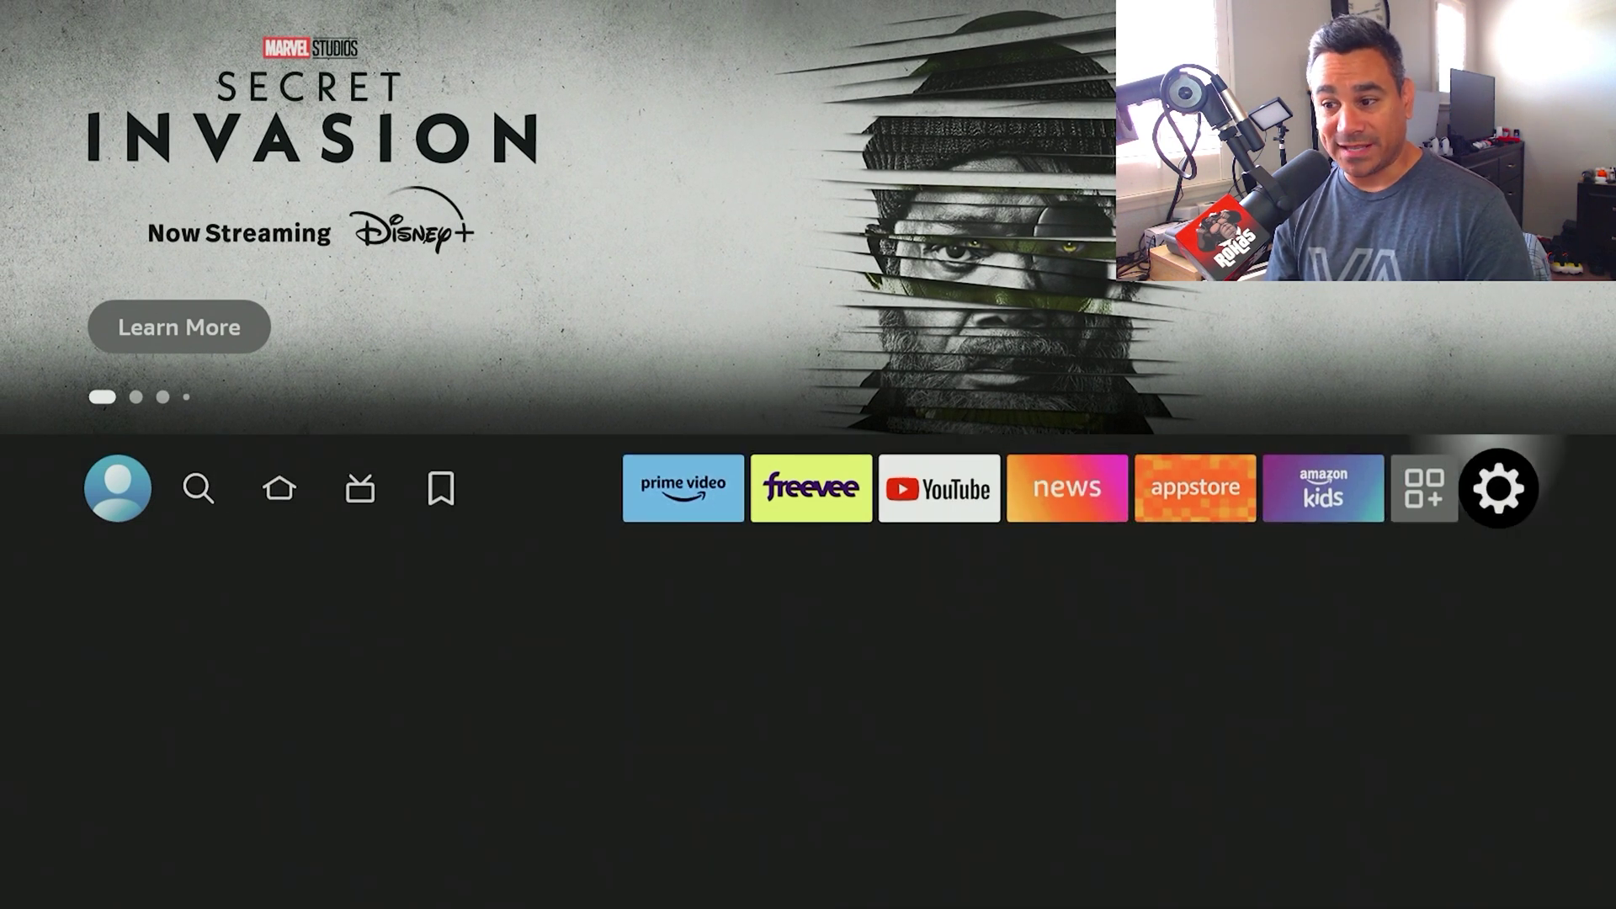
pyautogui.press('Down')
pyautogui.press('Down')
pyautogui.press('Down')
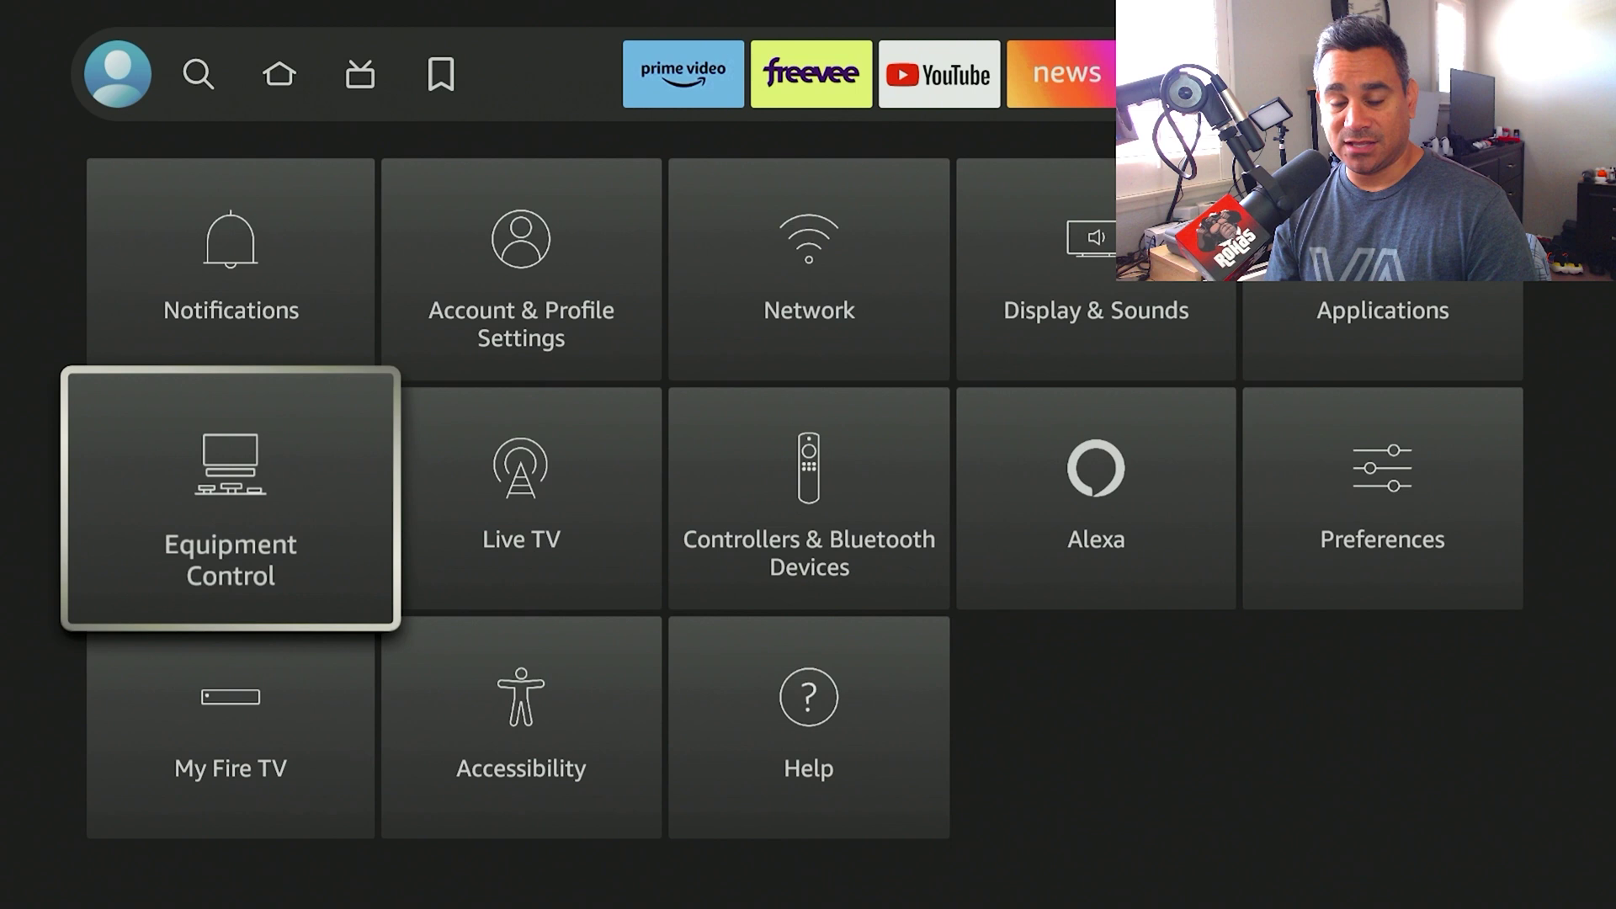
pyautogui.press('Return')
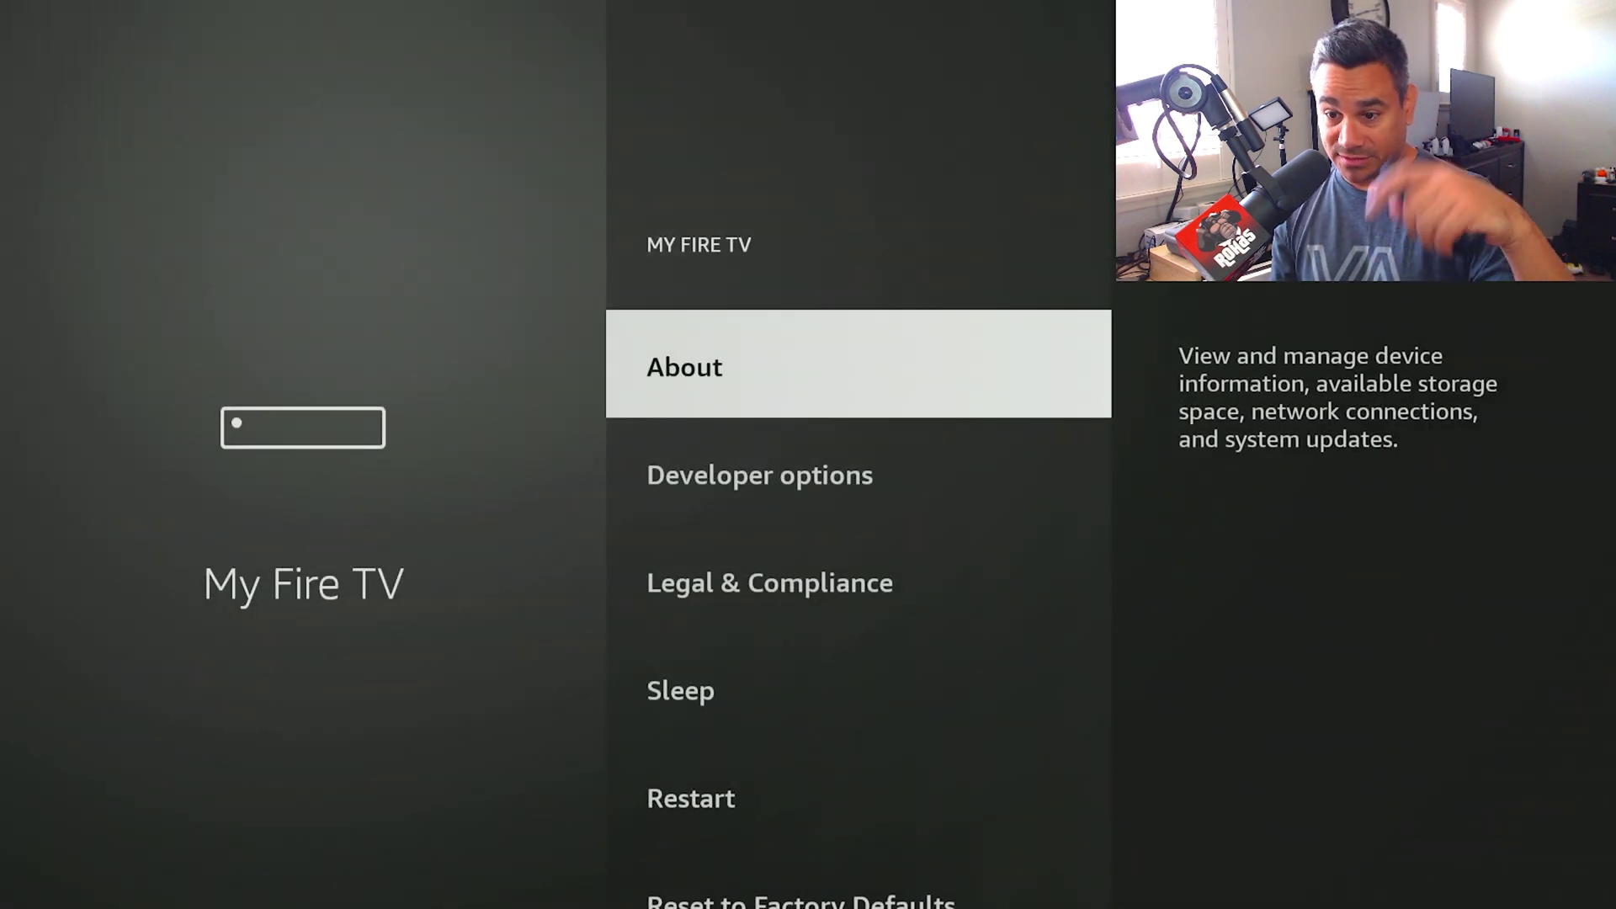
# - Select the Fire TV Stick 4K Max entry under About repeatedly to unlock the developer options, and go back to My Fire TV
pyautogui.press('Return')
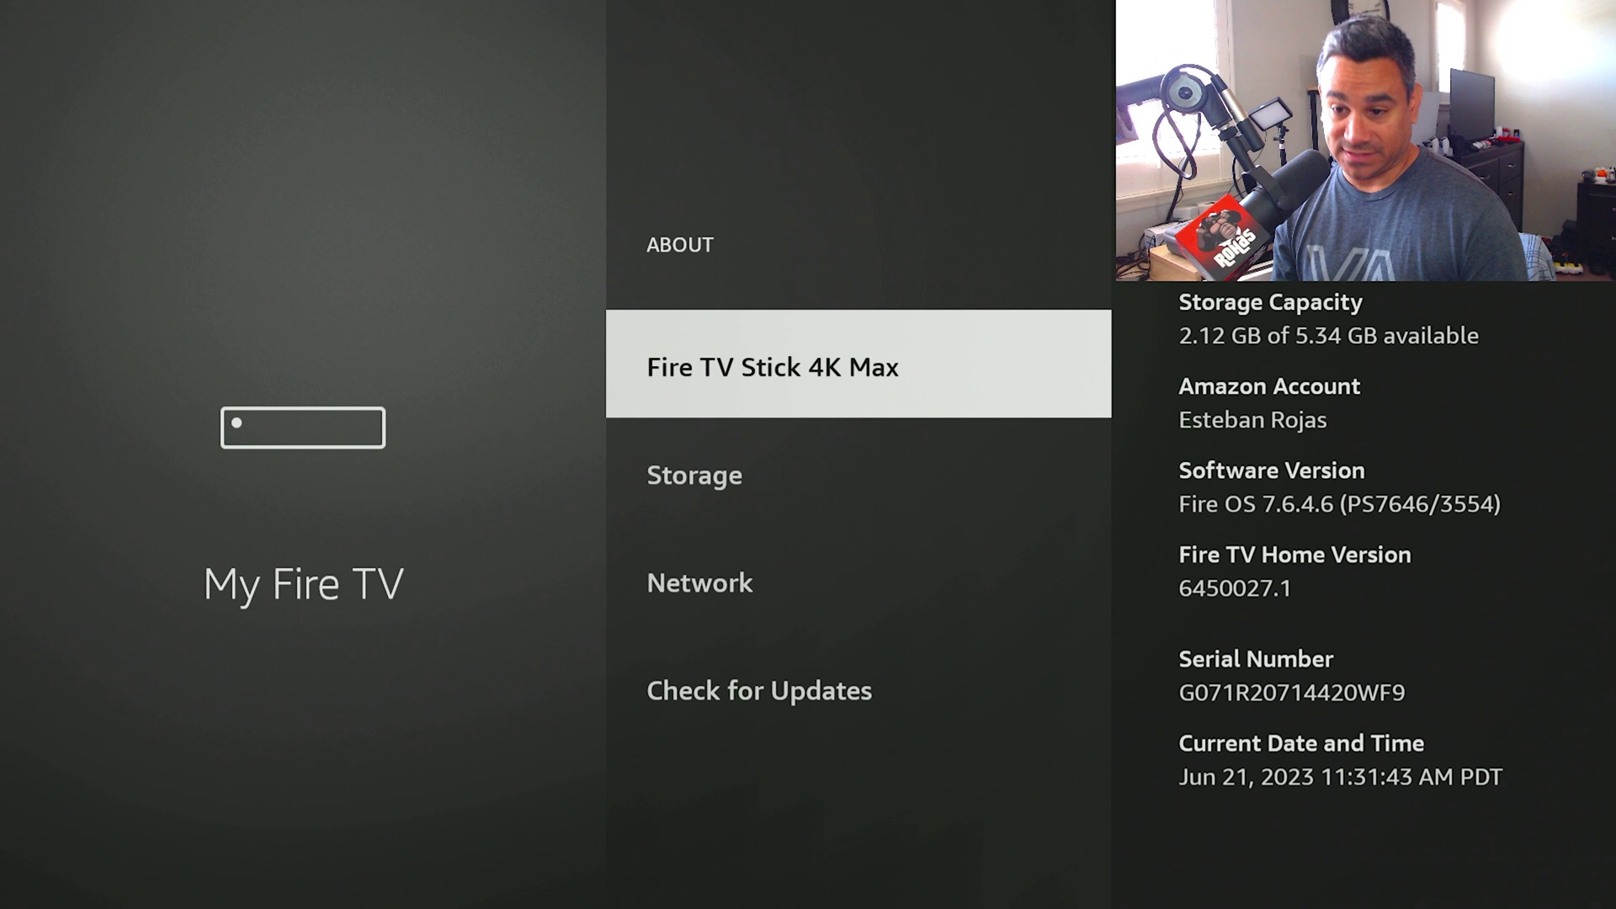
pyautogui.press('Return')
pyautogui.press('Return')
pyautogui.press('Return')
pyautogui.press('Return')
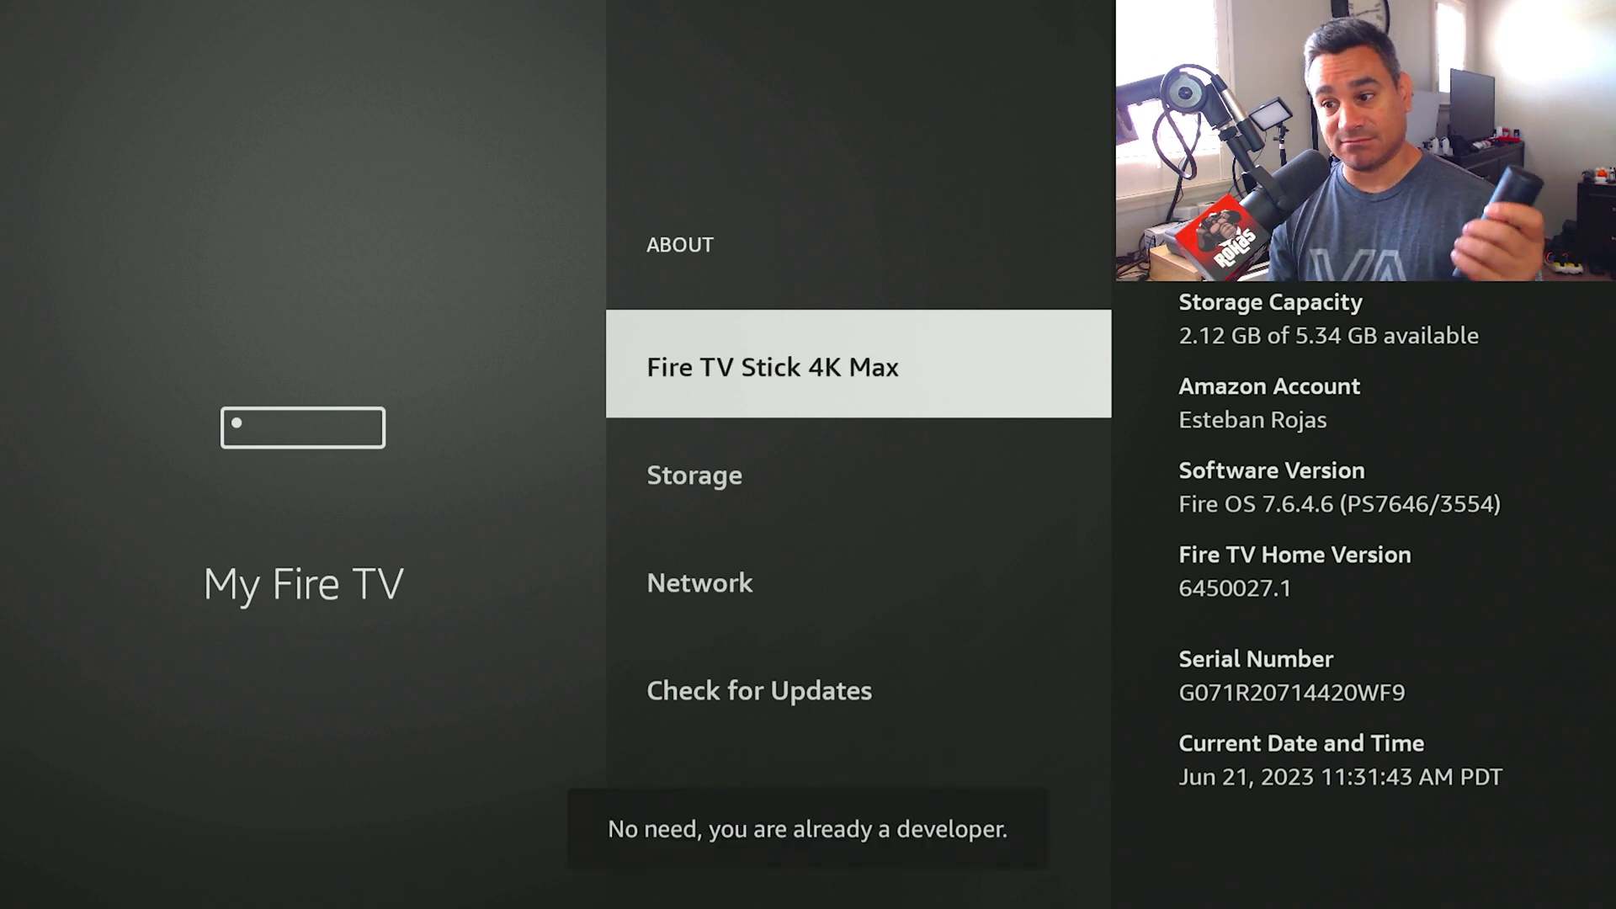
pyautogui.press('Return')
pyautogui.press('Return')
pyautogui.press('Return')
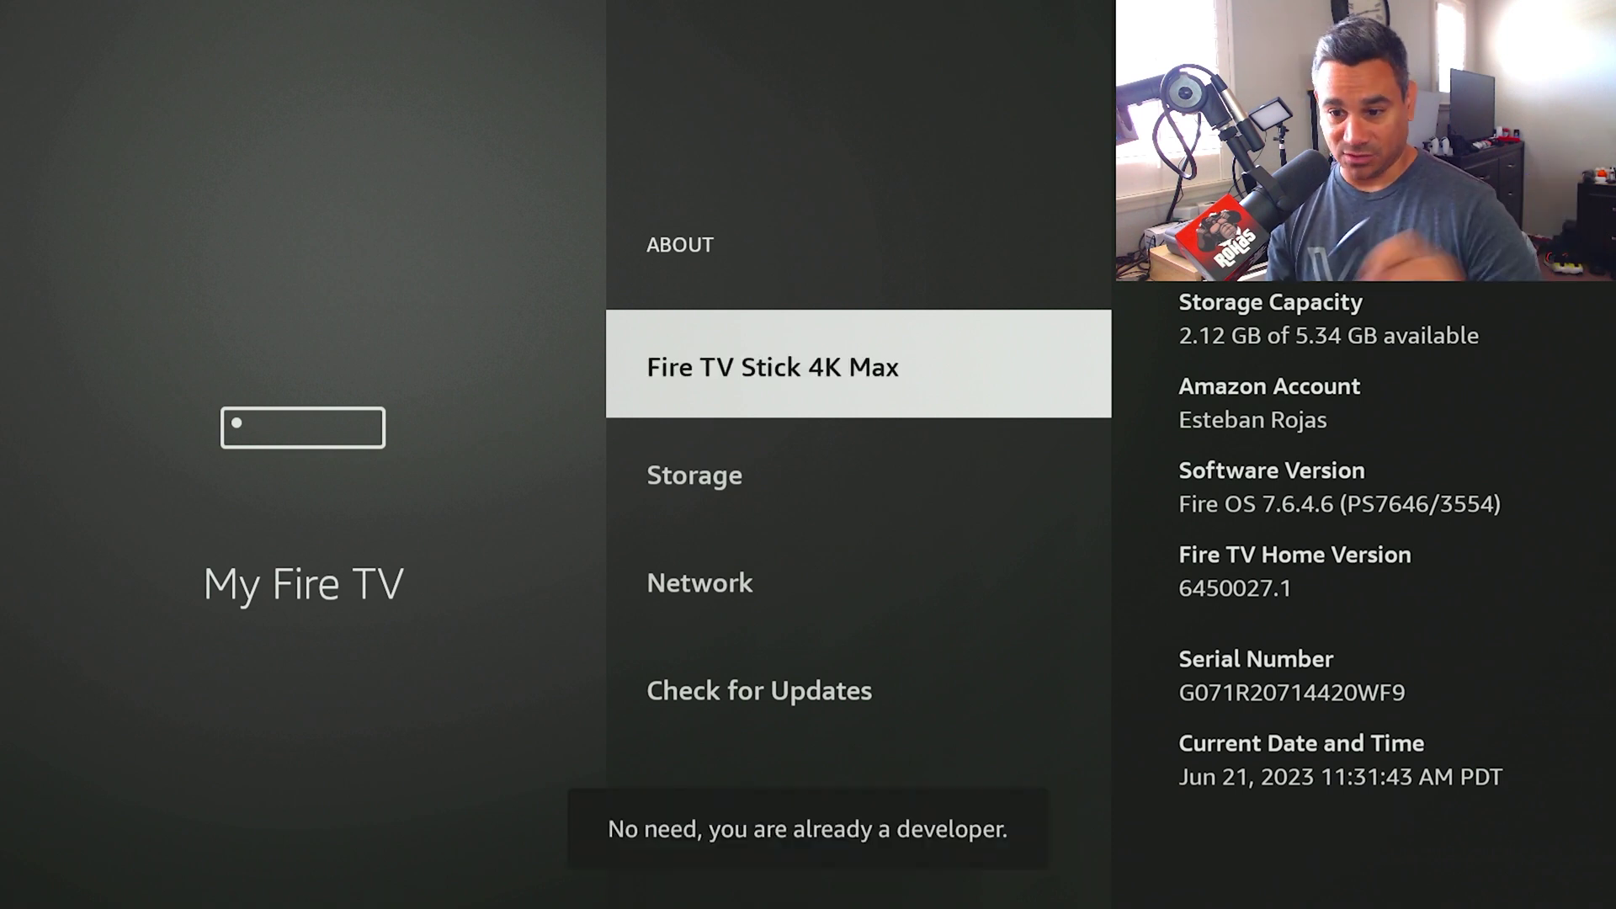
pyautogui.press('Return')
pyautogui.press('Return')
pyautogui.press('Return')
pyautogui.press('Return')
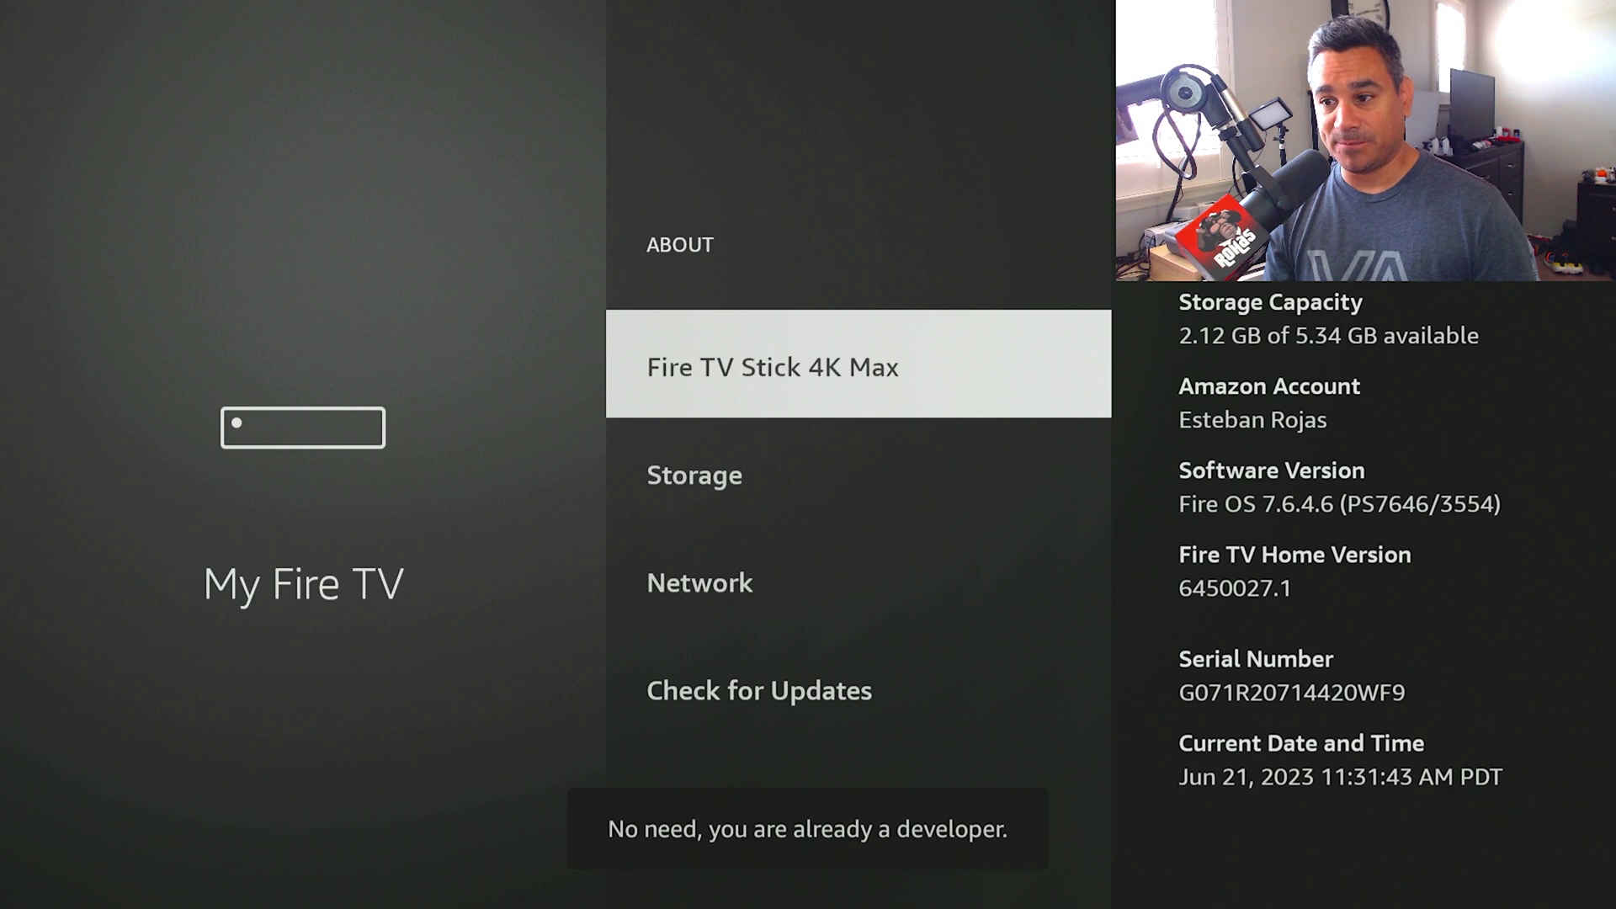
pyautogui.press('Return')
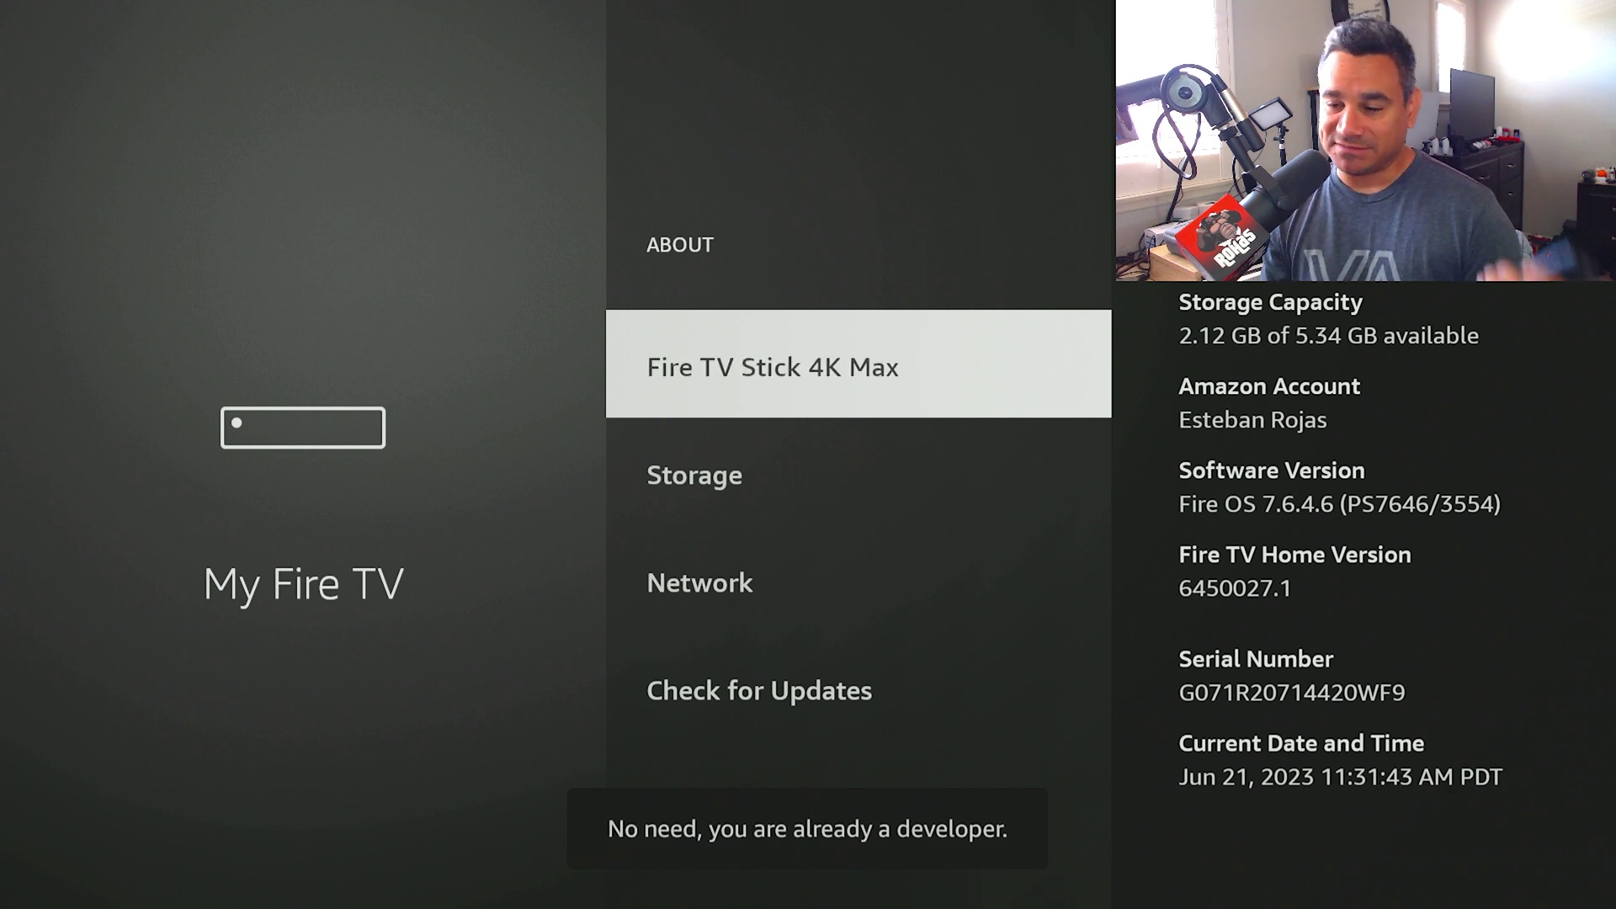
pyautogui.press('Return')
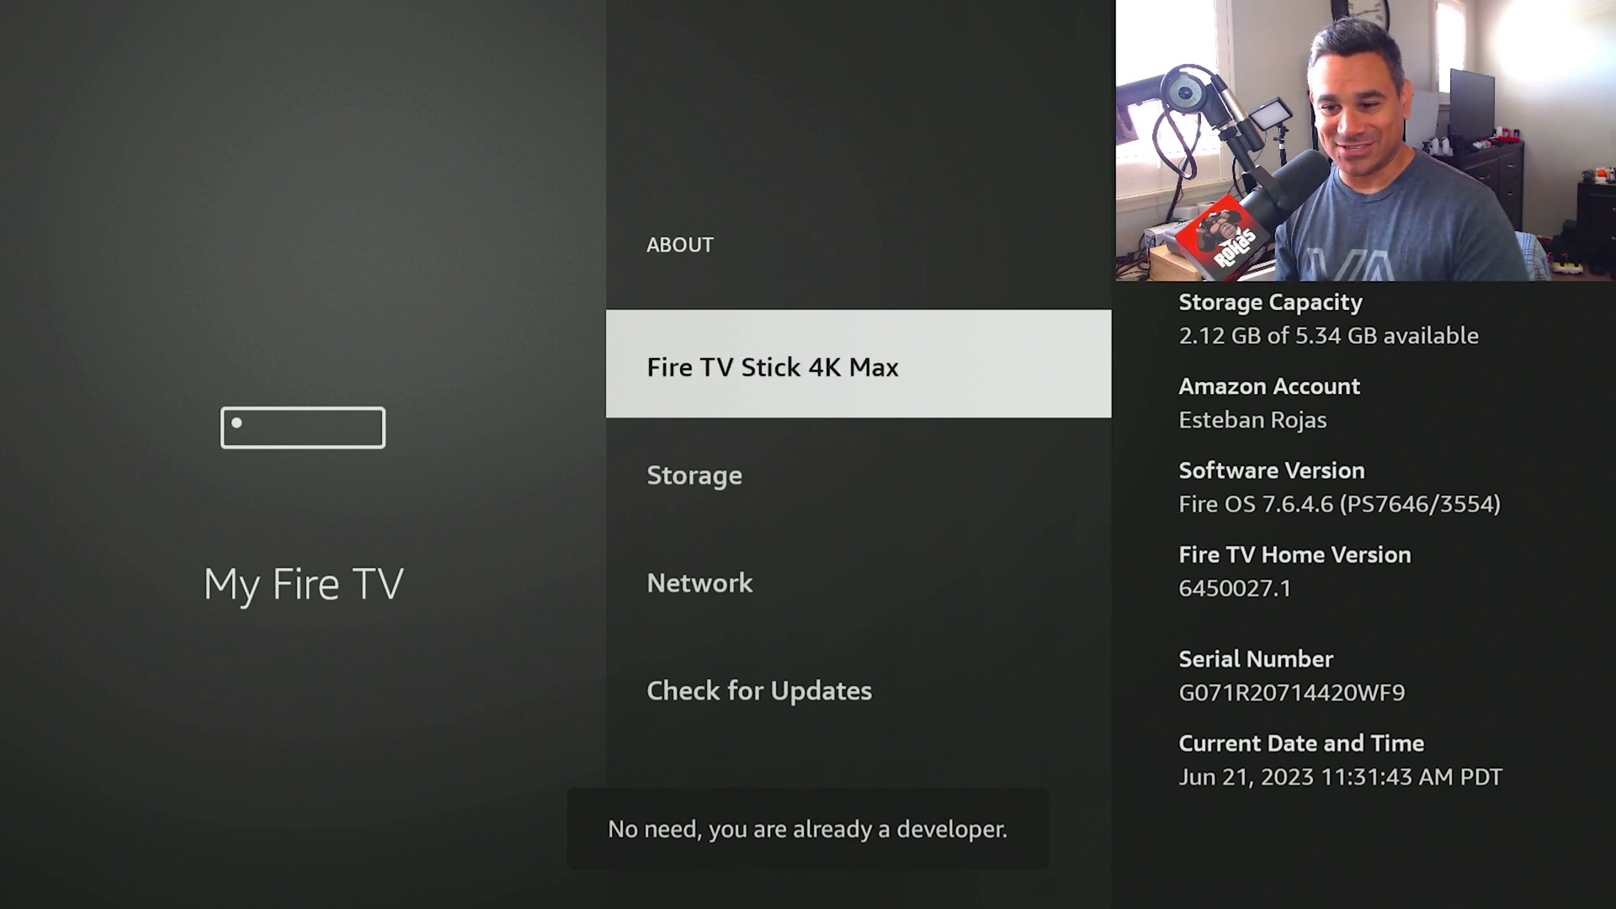
pyautogui.press('Escape')
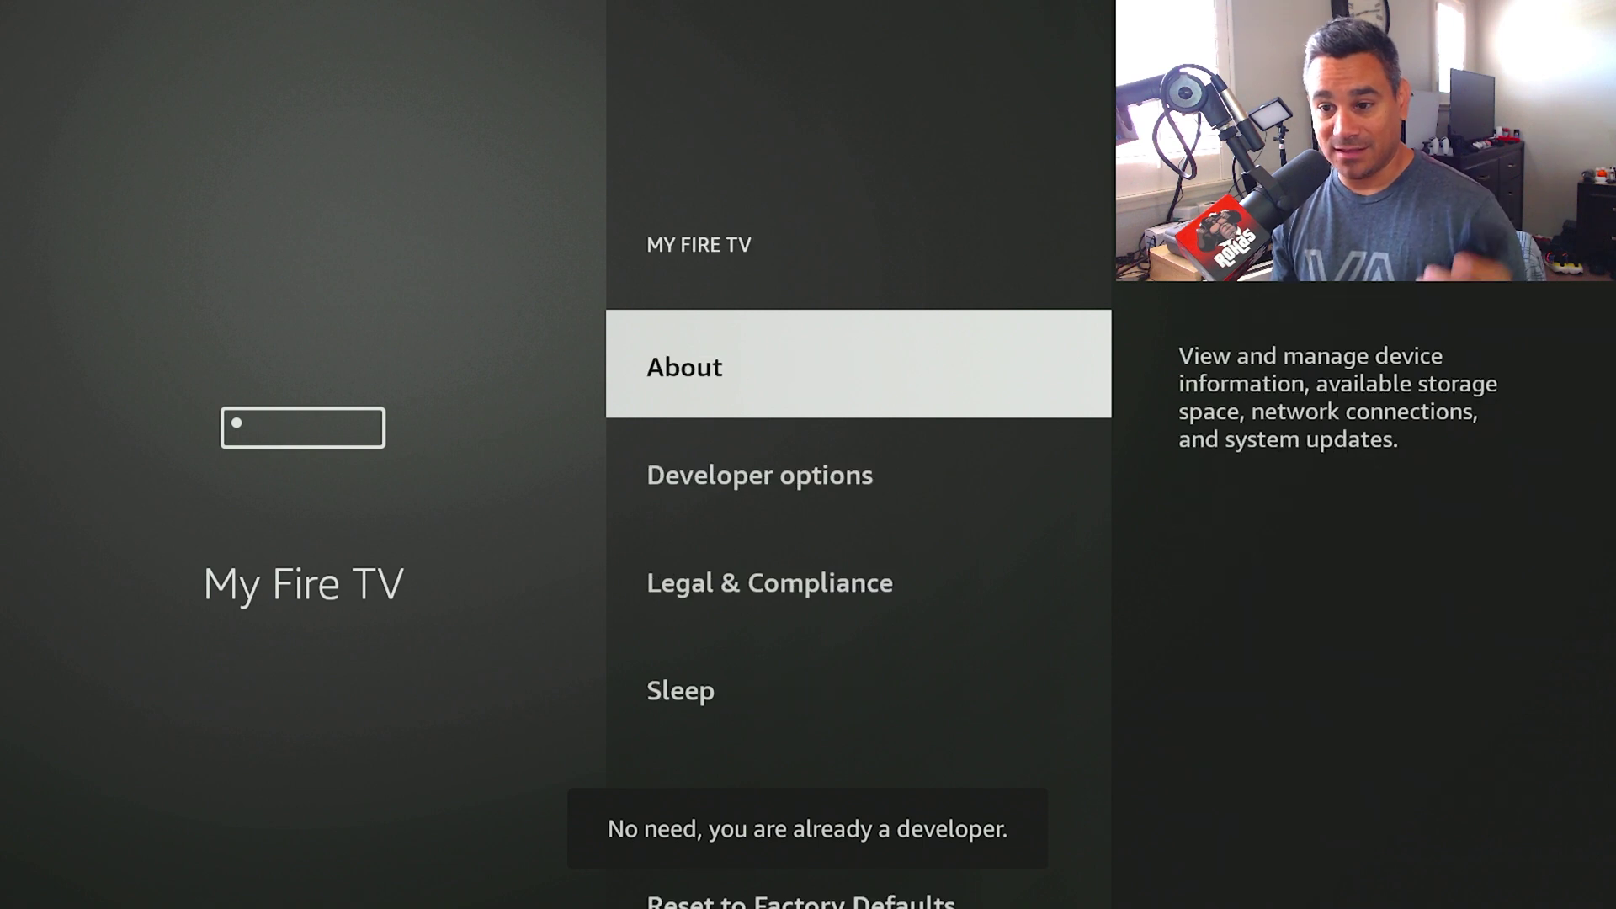
# - Open the developer options to check the ADB debugging setting, and leave them
pyautogui.press('Down')
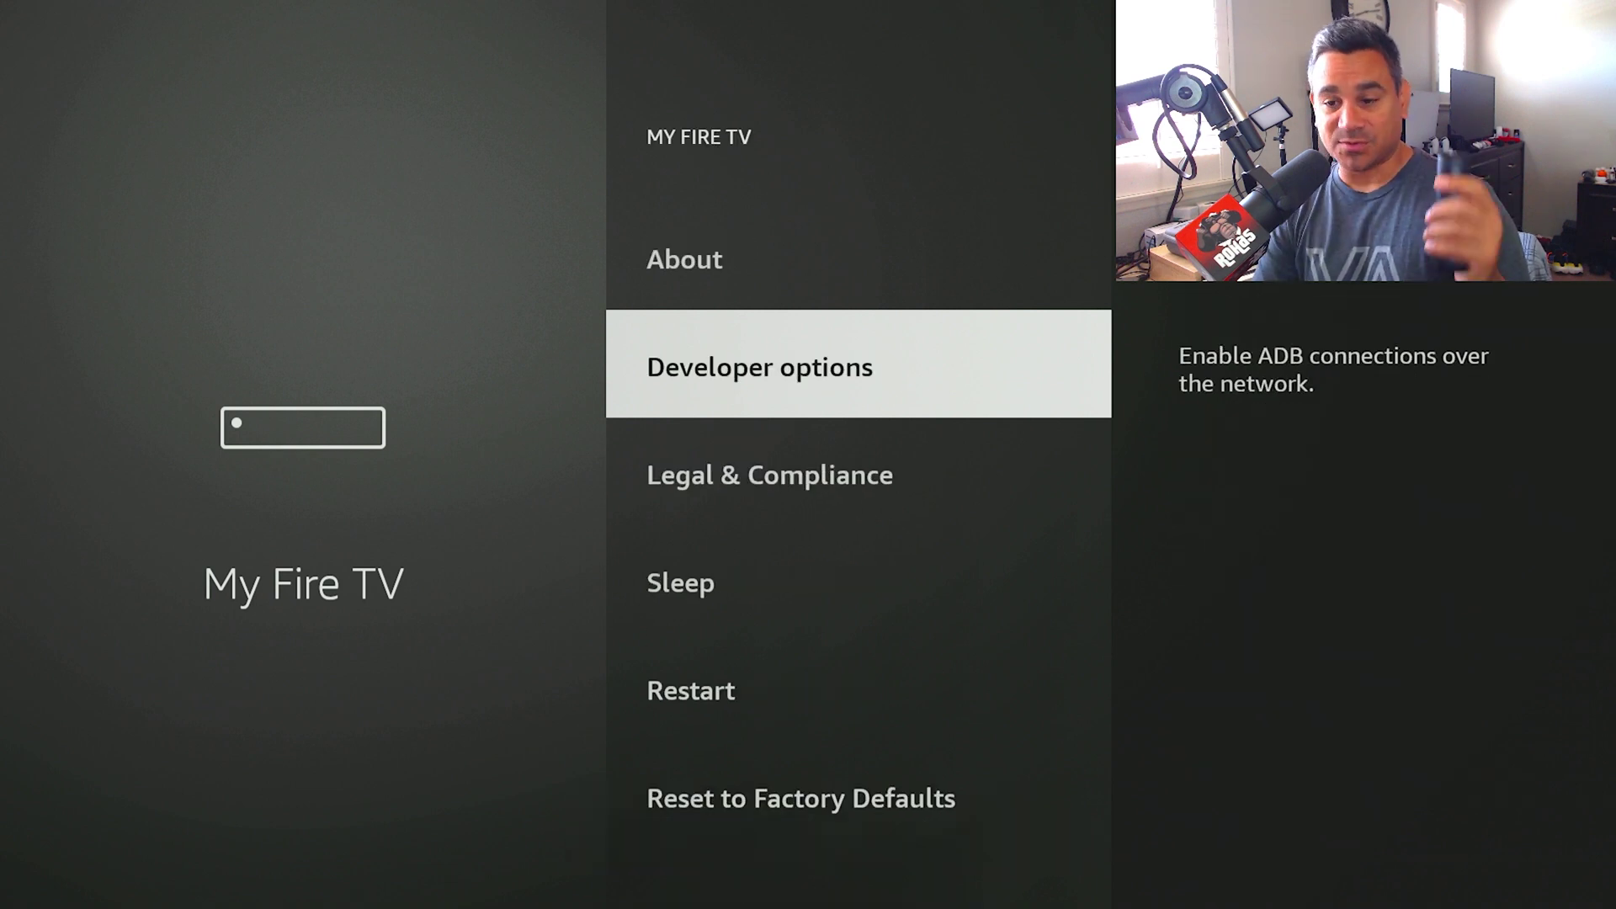
pyautogui.press('Return')
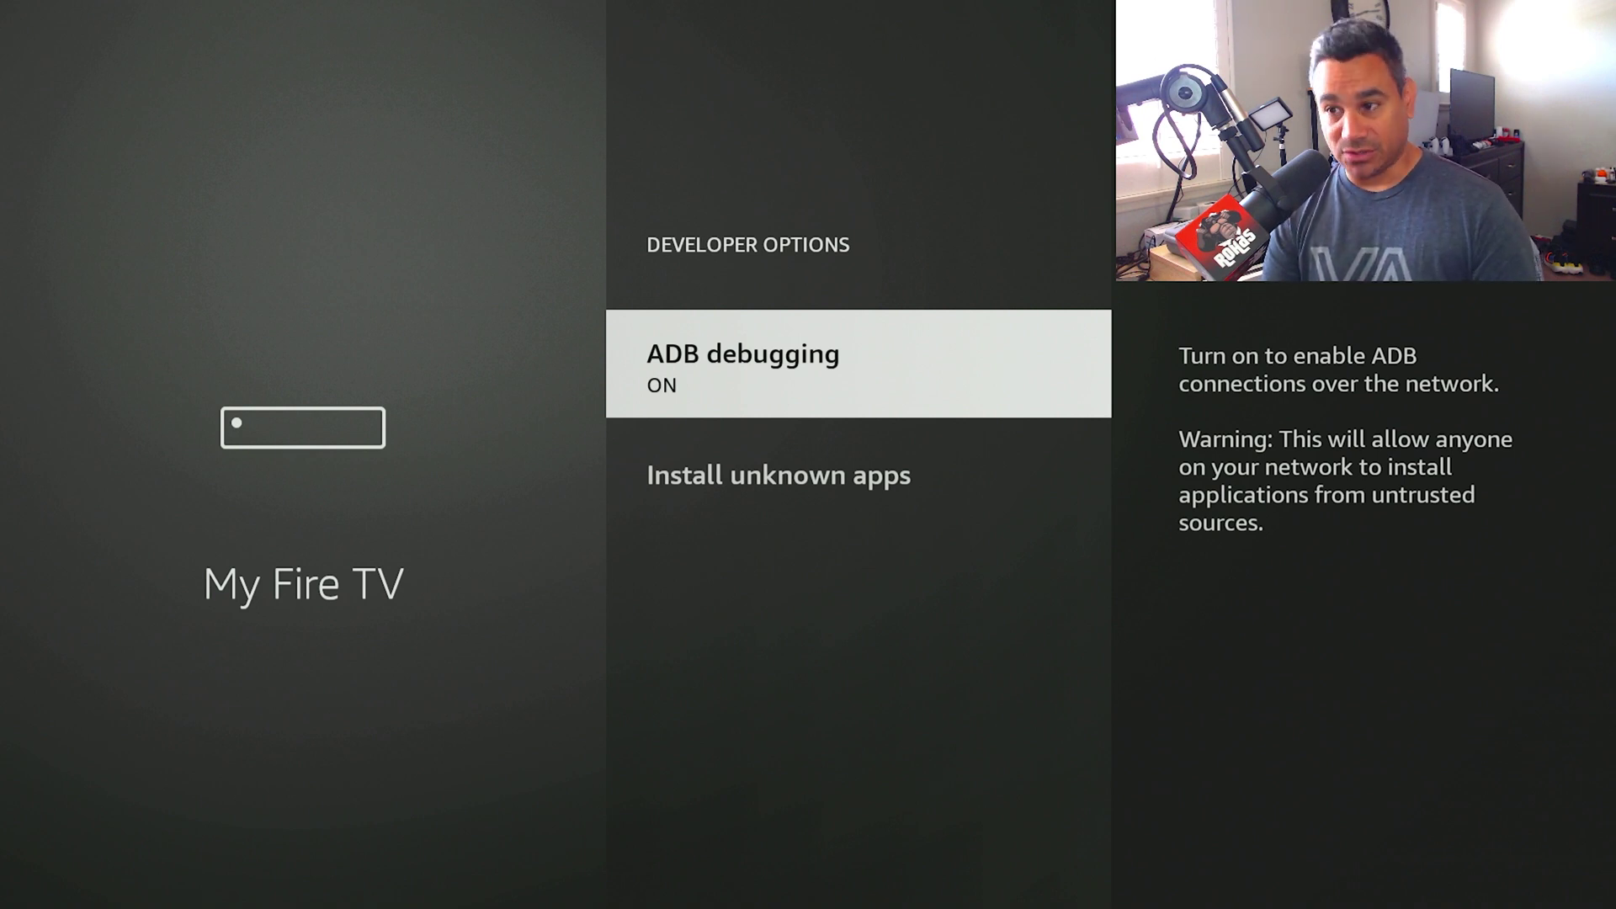
pyautogui.press('Escape')
# - Return to the home screen and open the search entry under Find
pyautogui.press('Home')
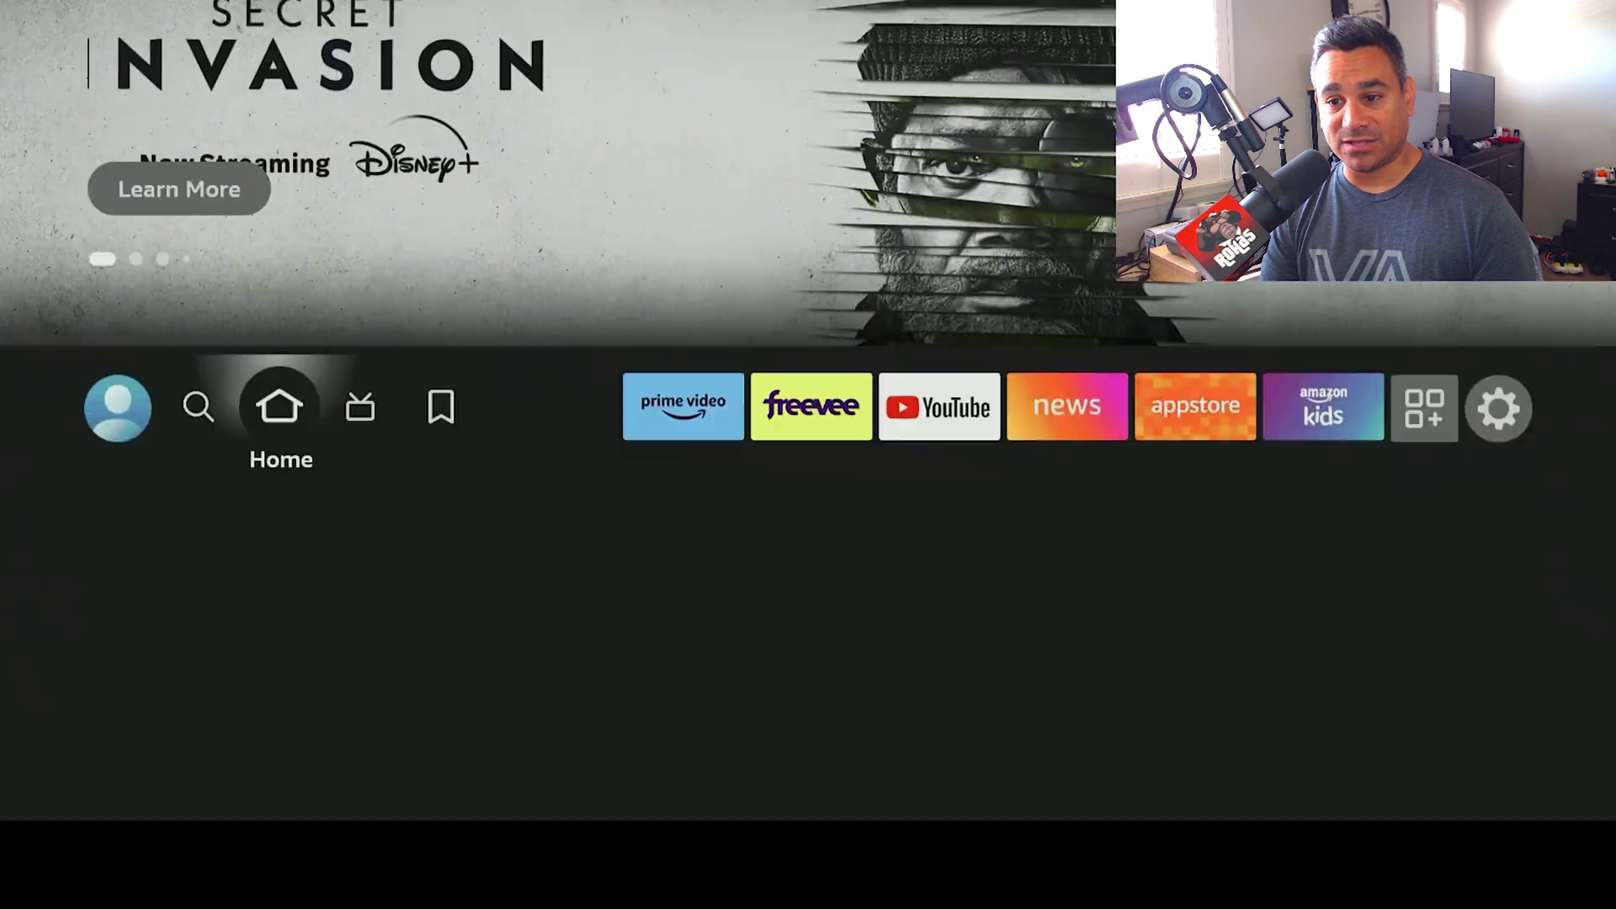
pyautogui.press('Left')
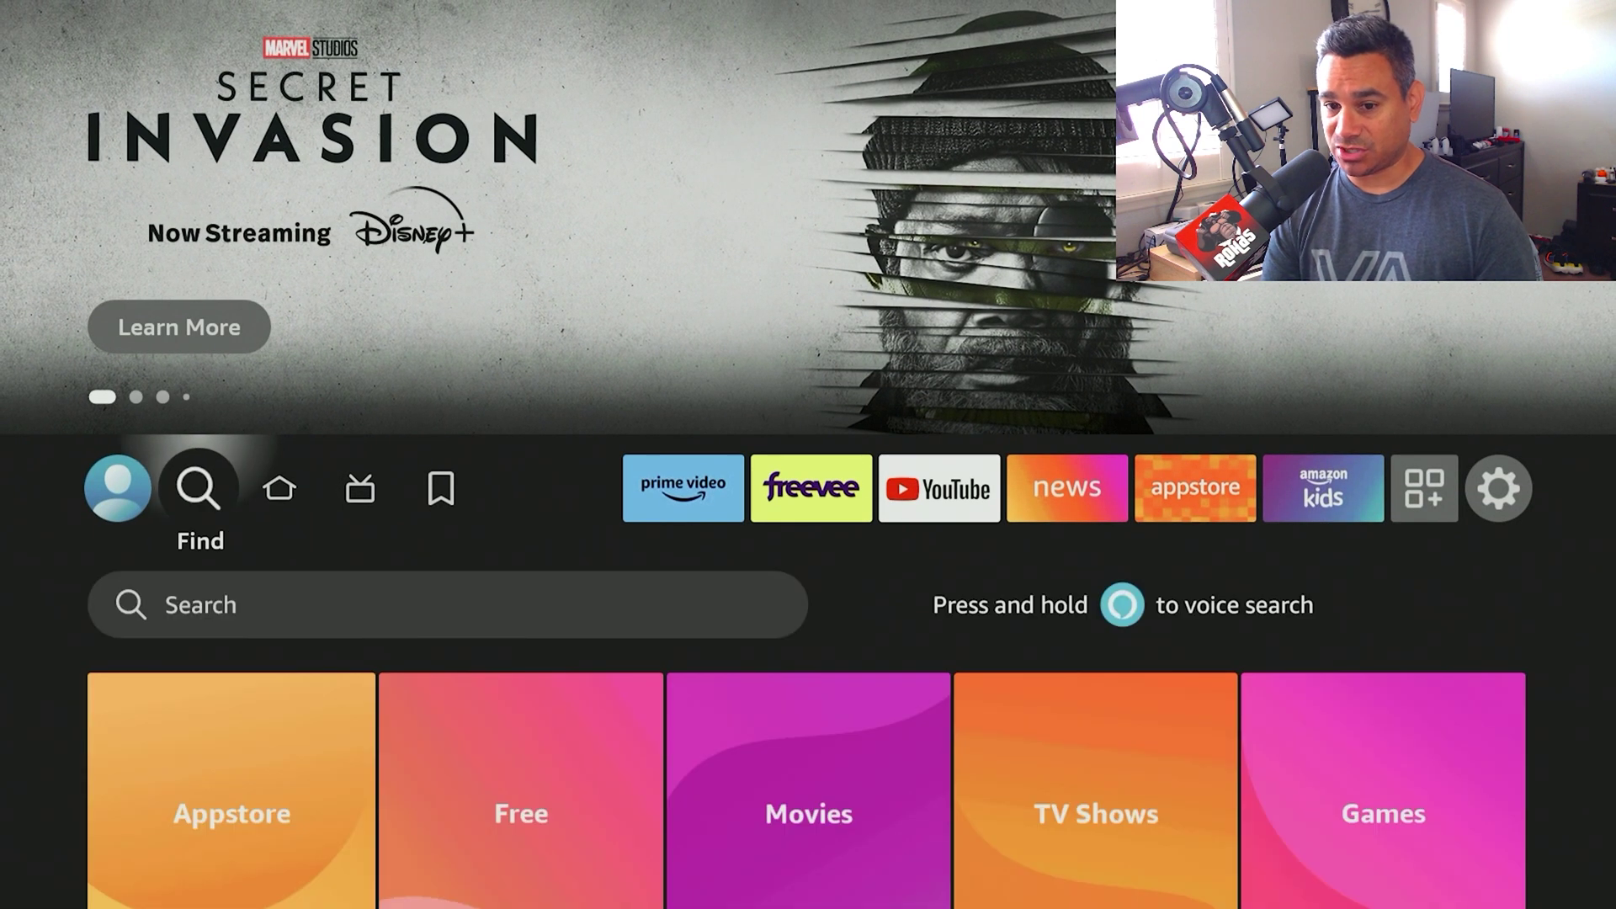
pyautogui.press('Down')
pyautogui.press('Return')
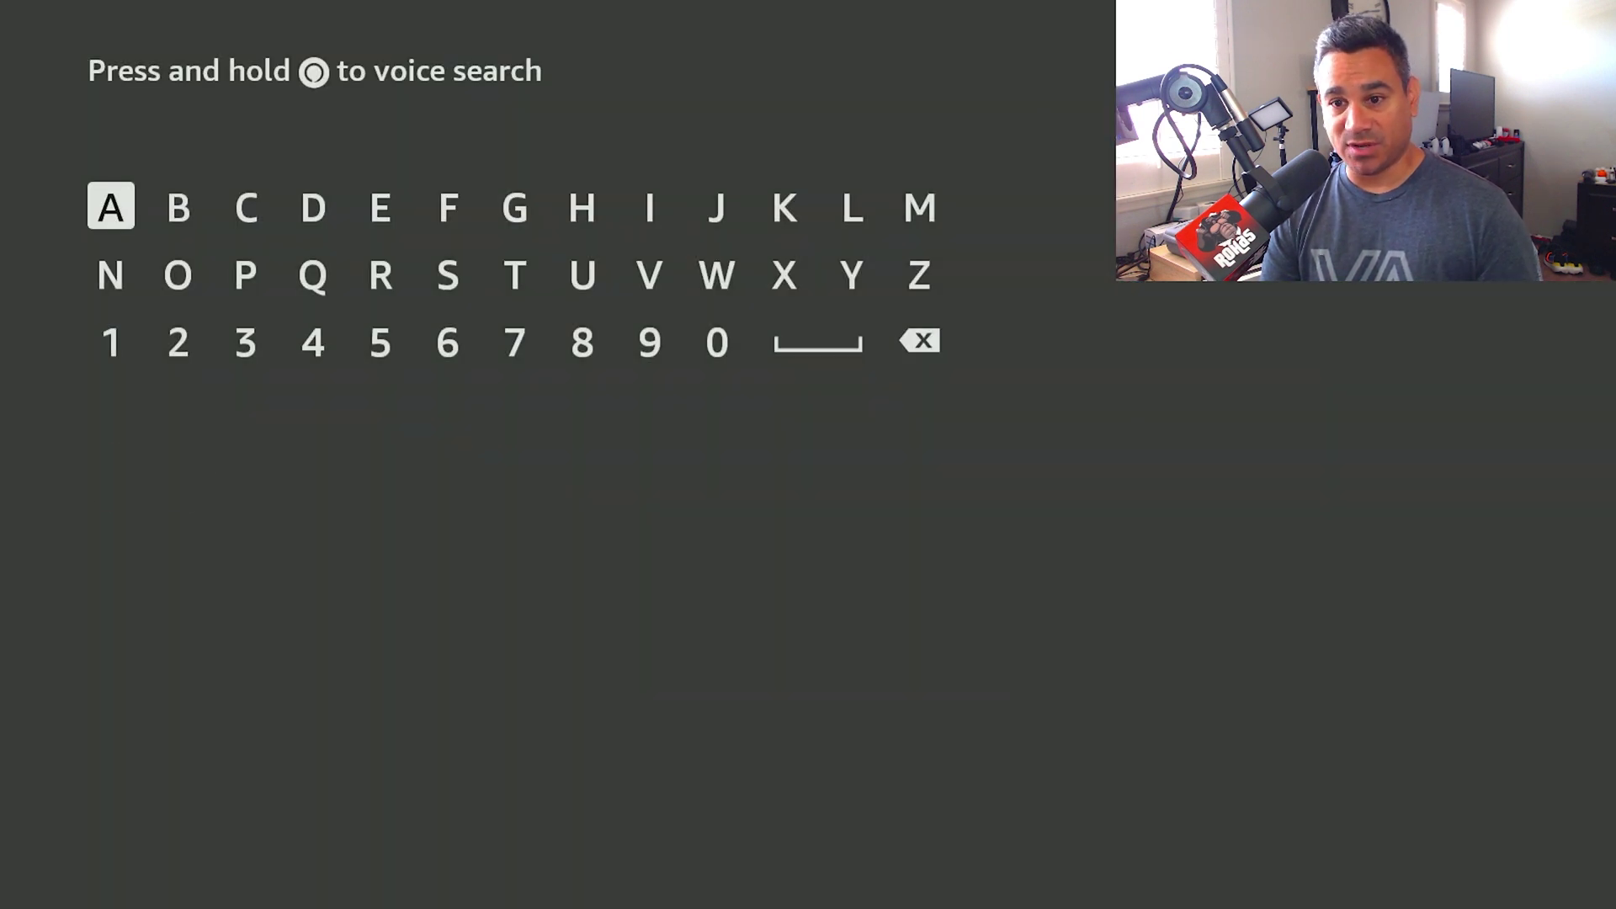
# - Enter "App" as the search term
pyautogui.press('Return')
pyautogui.press('Down')
pyautogui.press('Right')
pyautogui.press('Right')
pyautogui.press('Return')
pyautogui.press('Return')
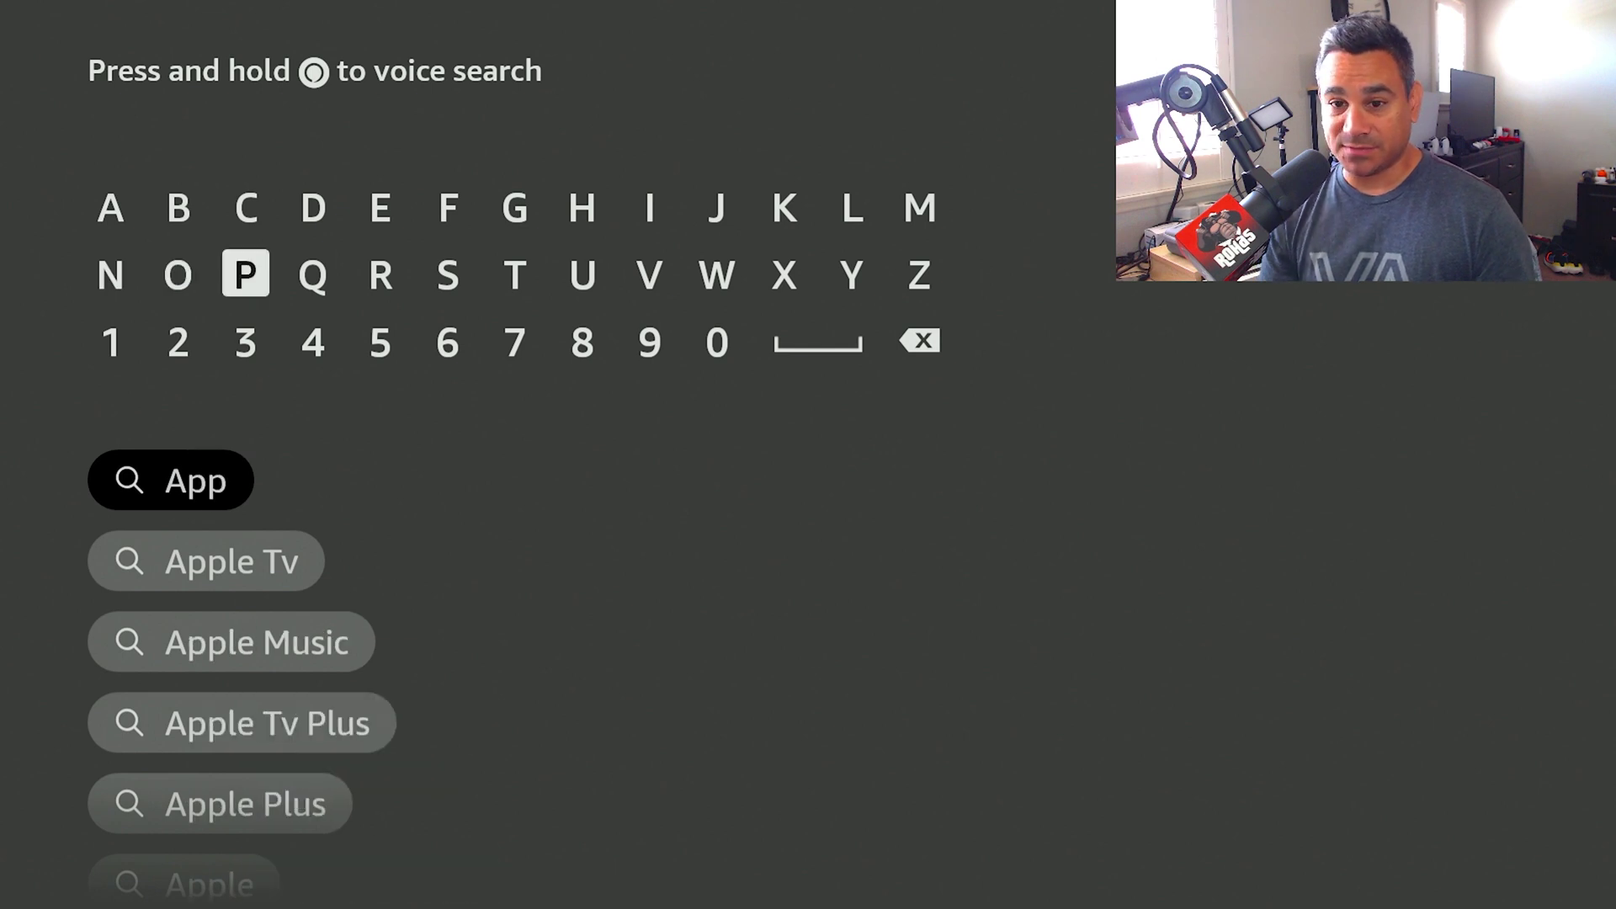
# - Extend the search term with a space and the letter K to read "App K"
pyautogui.press('Down')
pyautogui.press('Right')
pyautogui.press('Right')
pyautogui.press('Right')
pyautogui.press('Right')
pyautogui.press('Right')
pyautogui.press('Right')
pyautogui.press('Right')
pyautogui.press('Right')
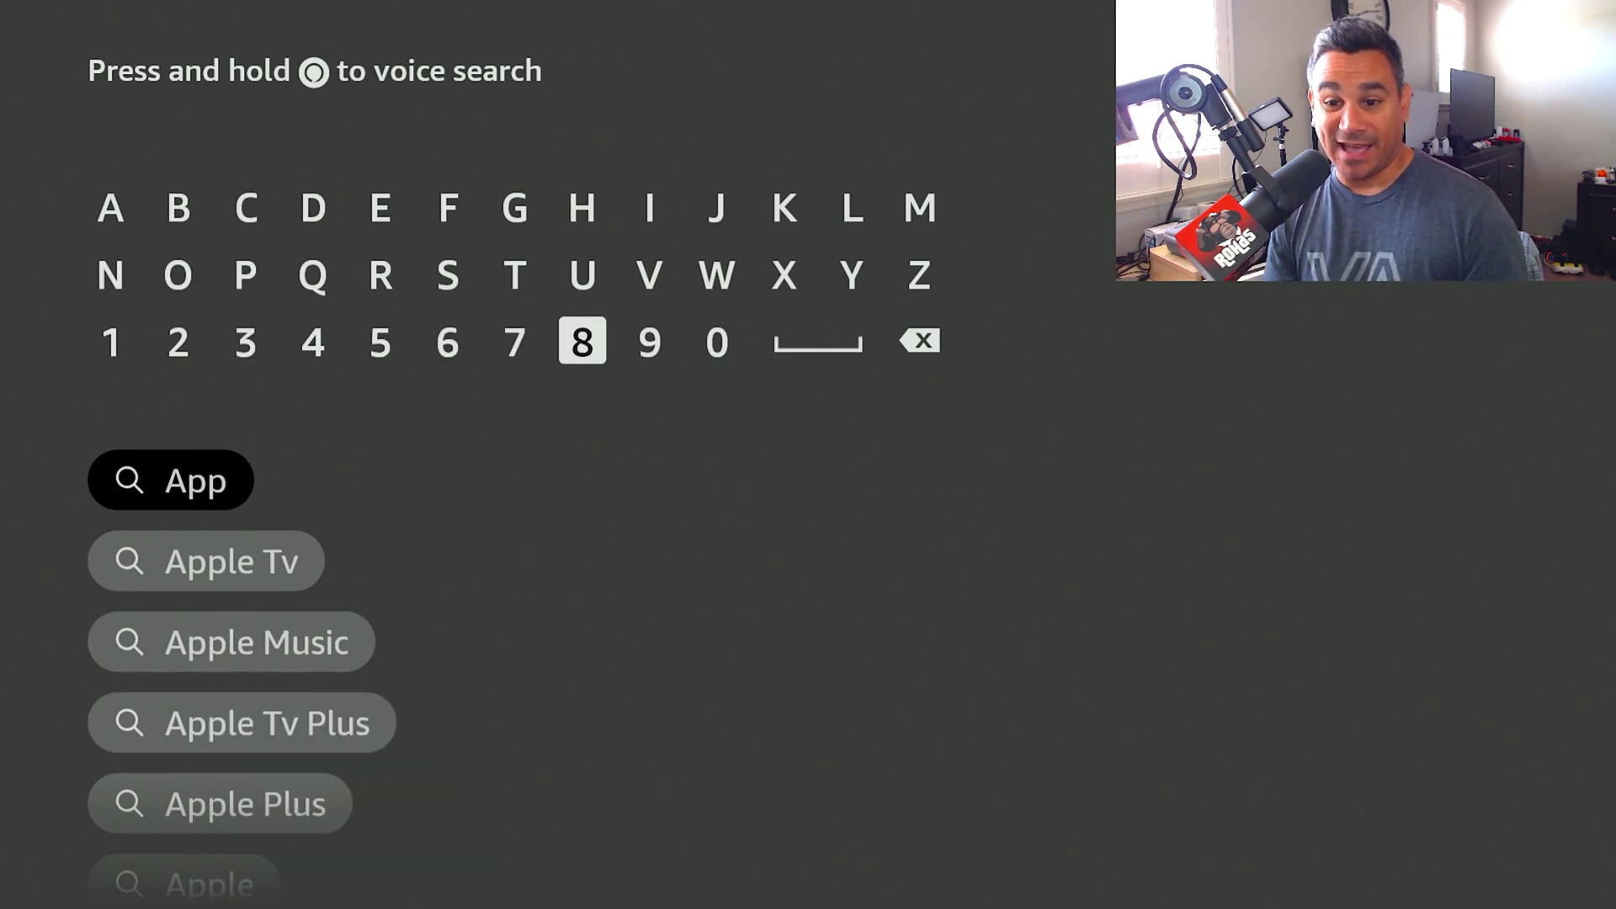
pyautogui.press('Return')
pyautogui.press('Up')
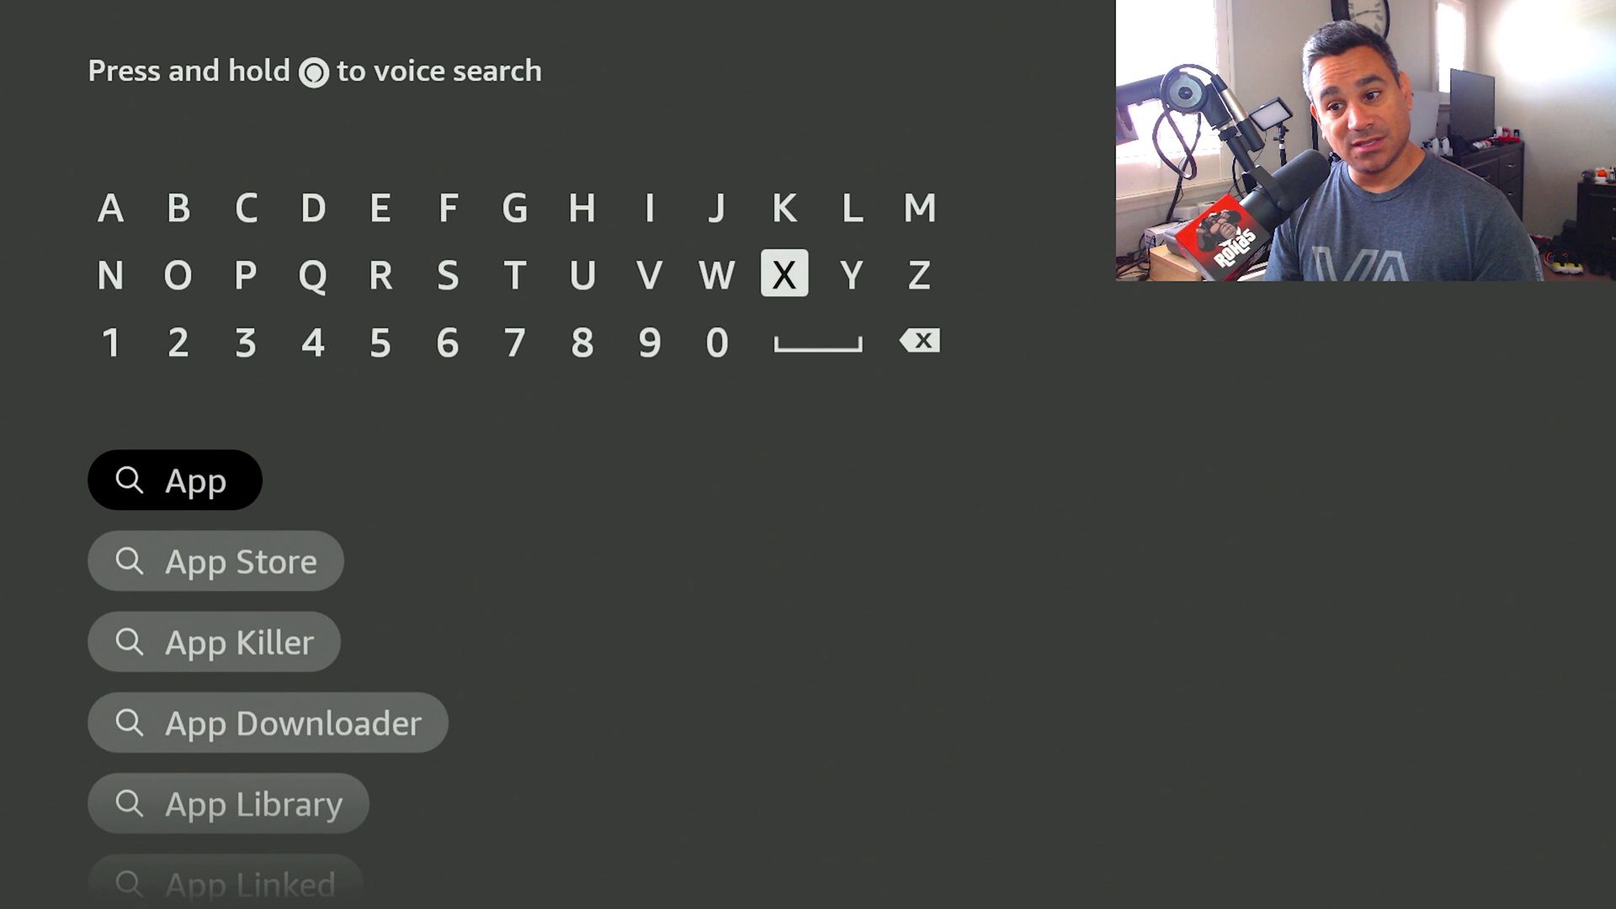
pyautogui.press('Up')
pyautogui.press('Return')
# - Search for the suggested term "App Killer" and open the TDUK APP Killer store page
pyautogui.press('Down')
pyautogui.press('Down')
pyautogui.press('Down')
pyautogui.press('Down')
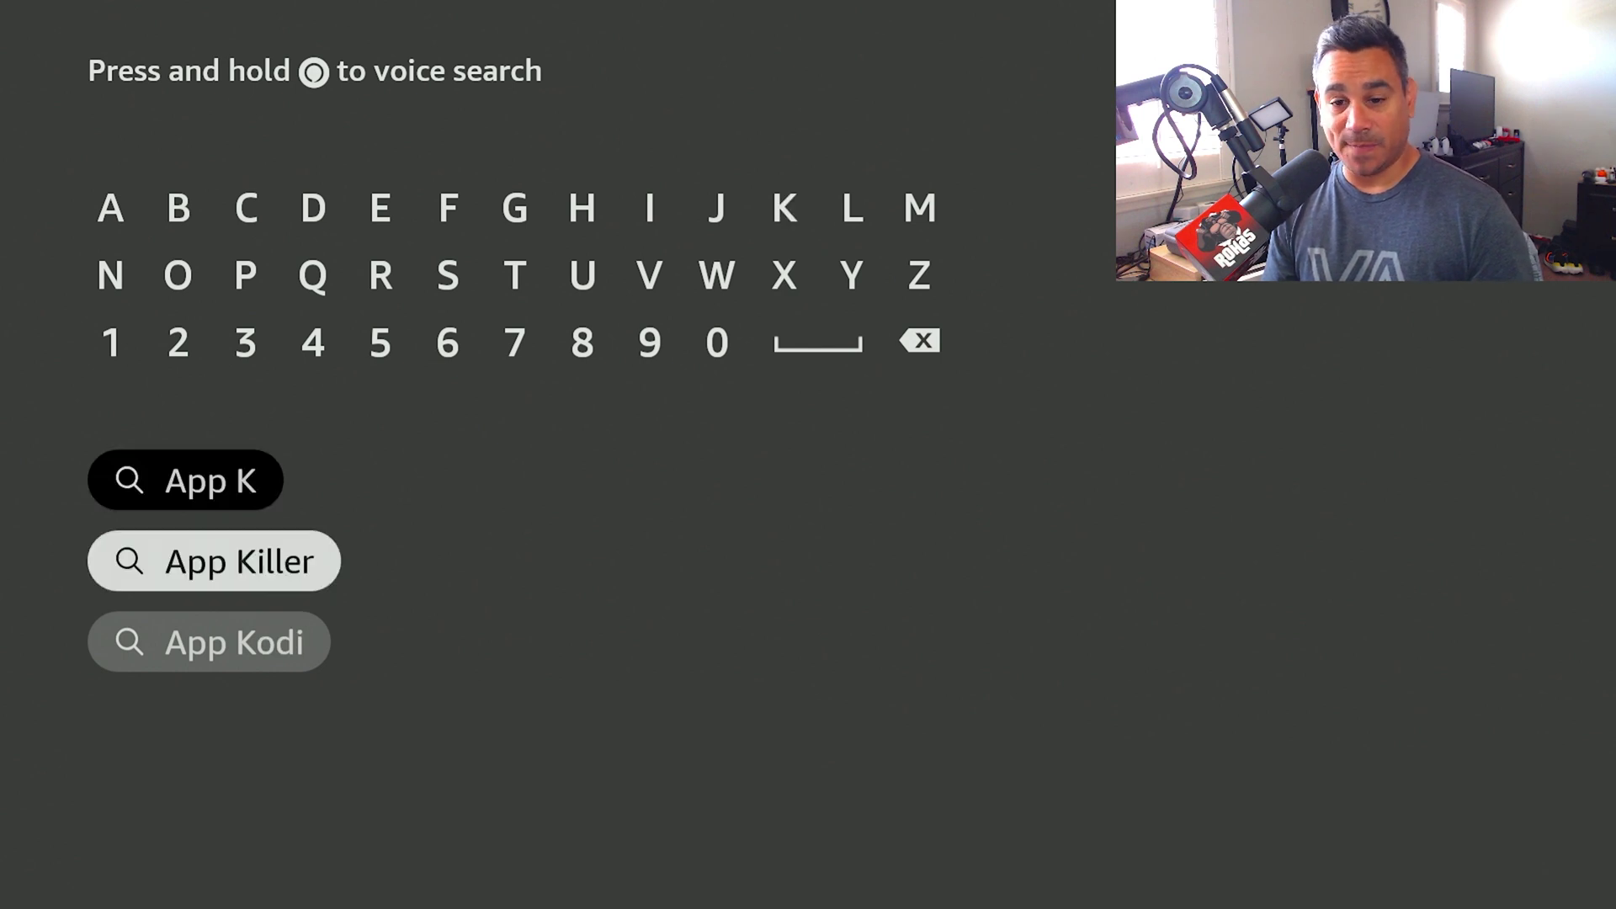
pyautogui.press('Return')
pyautogui.press('Return')
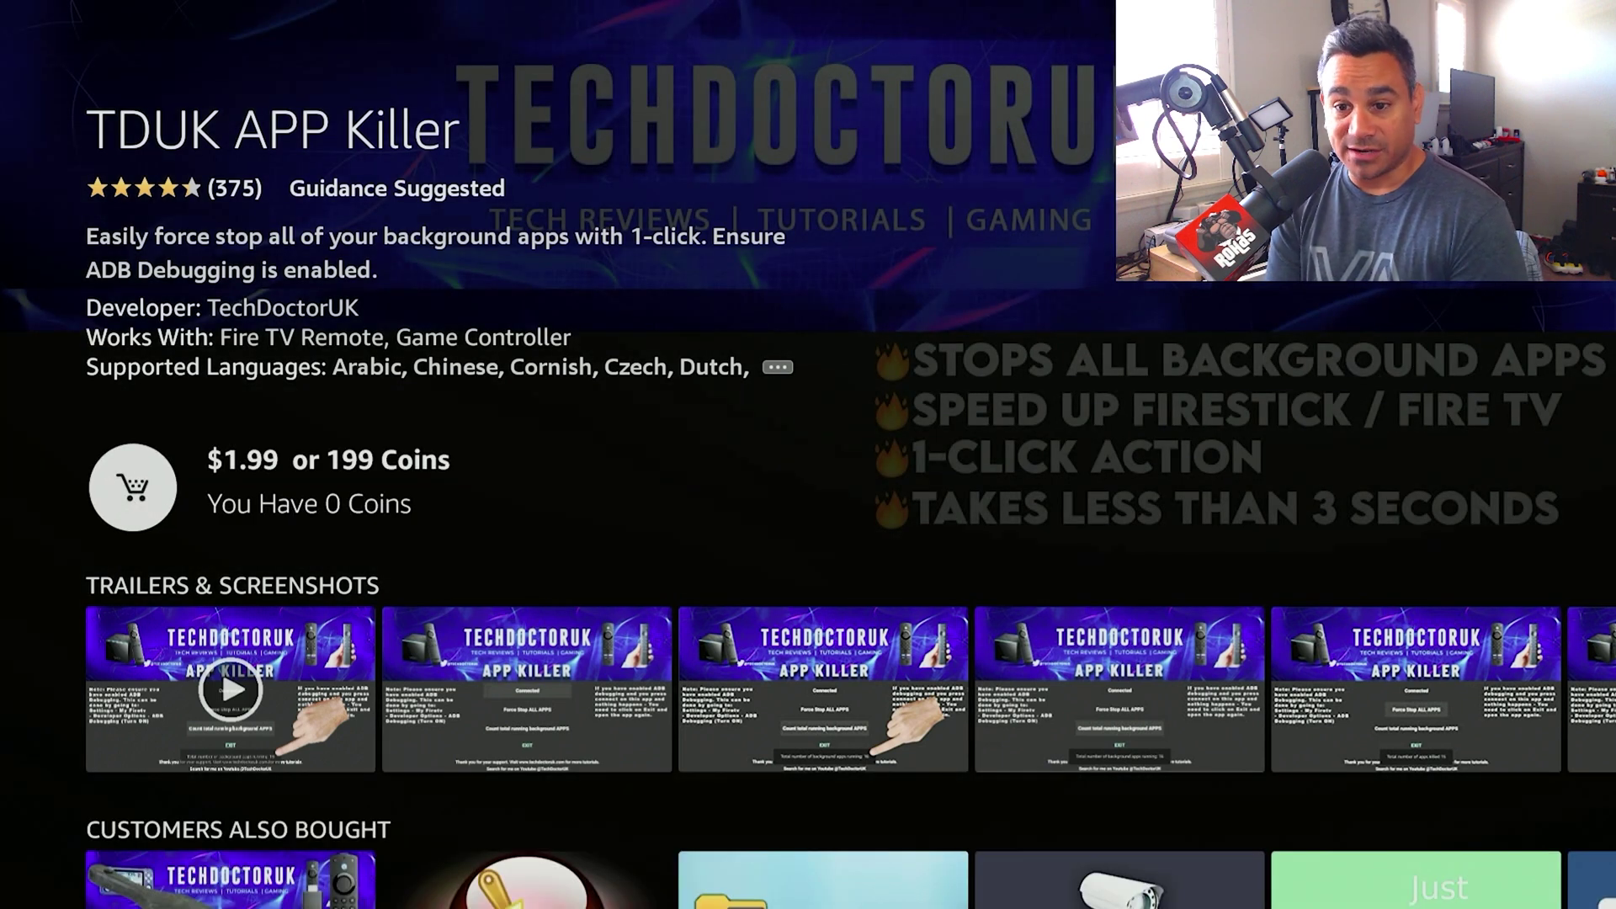
pyautogui.press('Down')
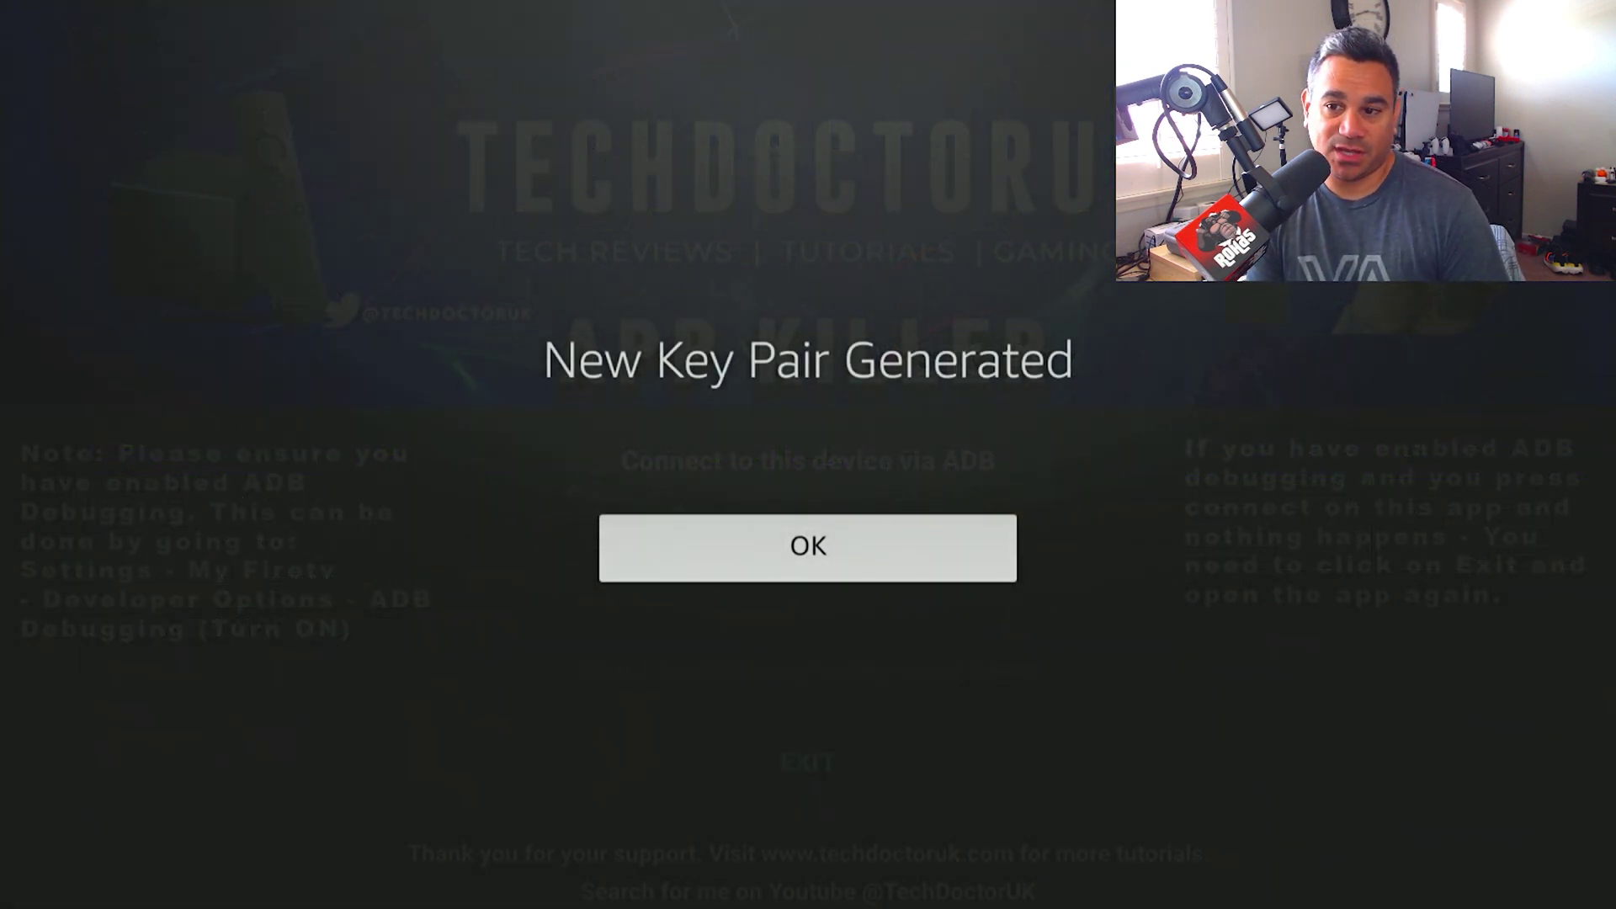
# - Accept the new key pair, connect TDUK APP Killer to this device via ADB, and always allow USB debugging from this computer
pyautogui.press('Return')
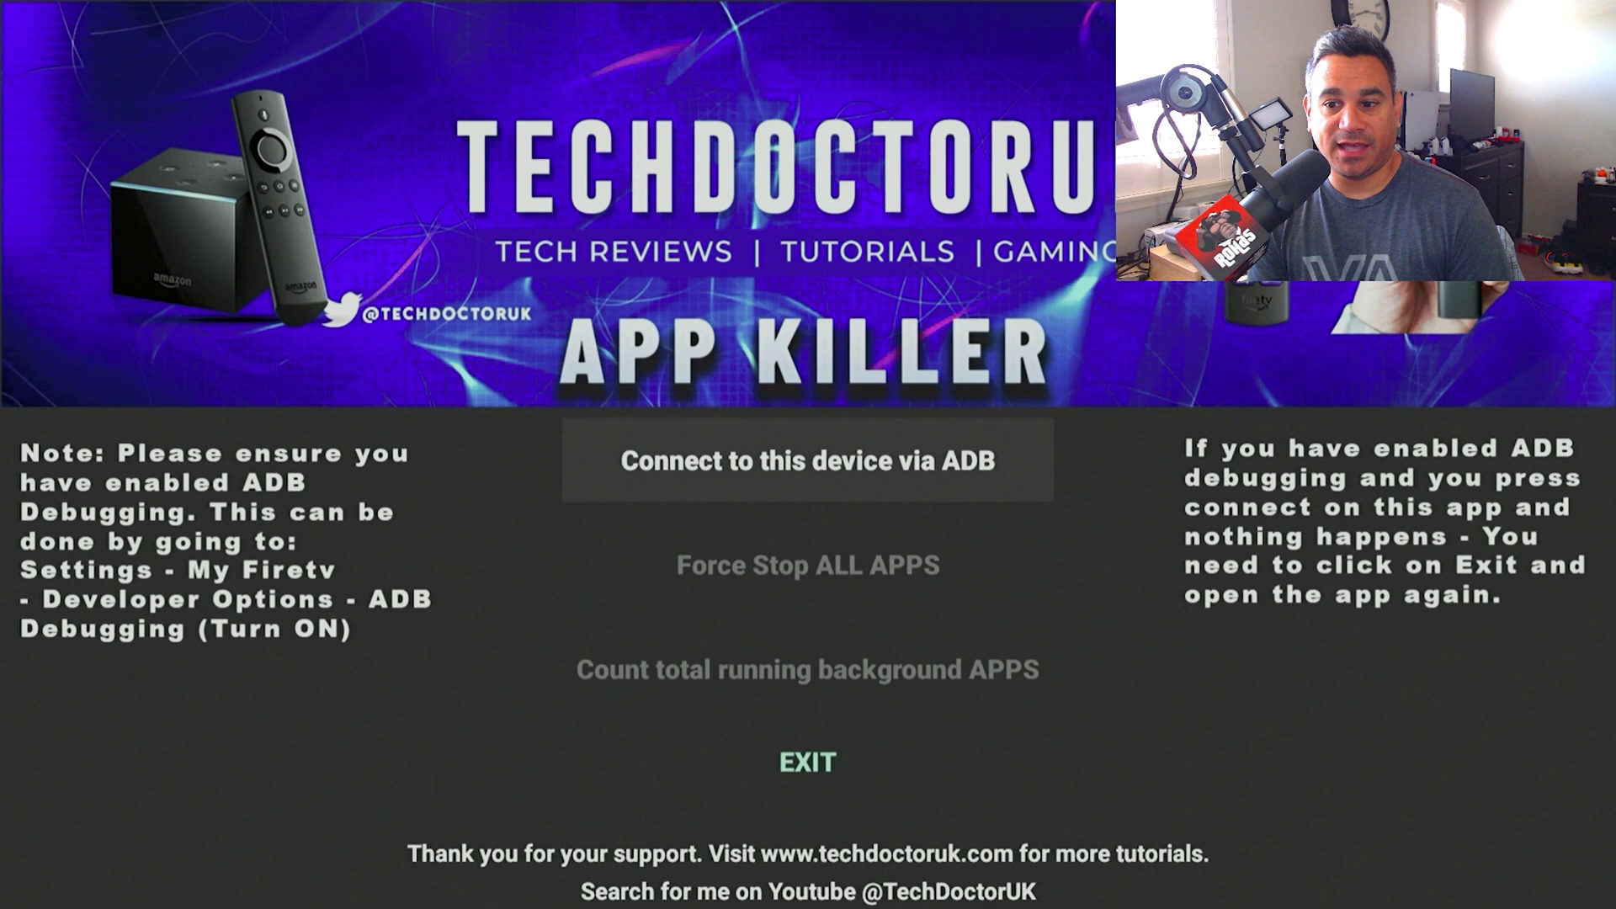
pyautogui.press('Return')
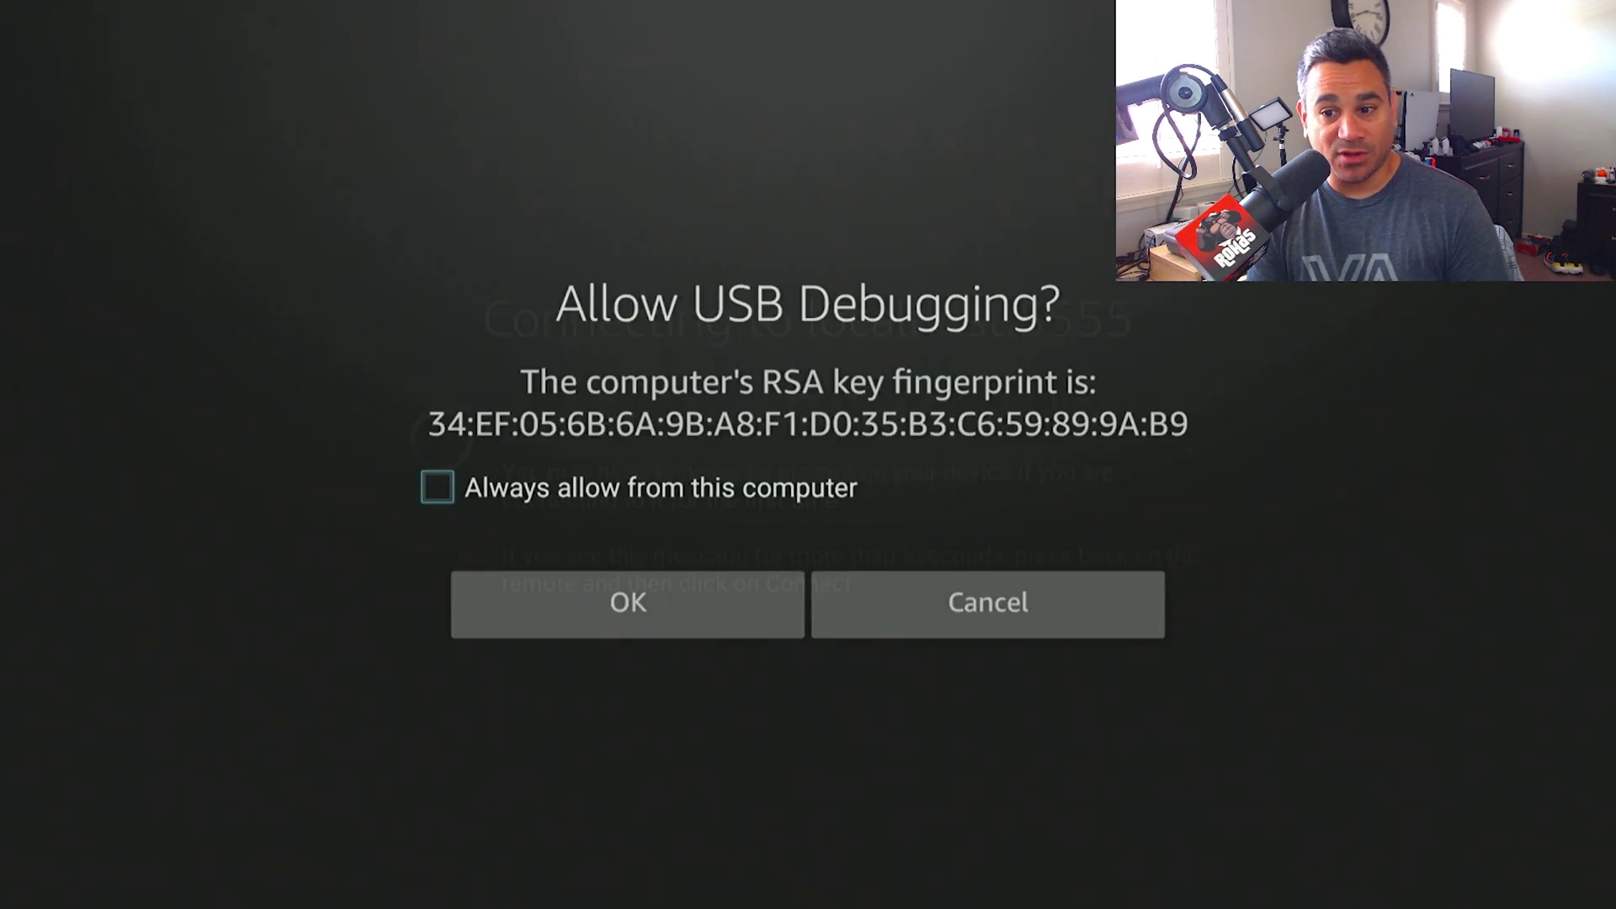
pyautogui.press('Return')
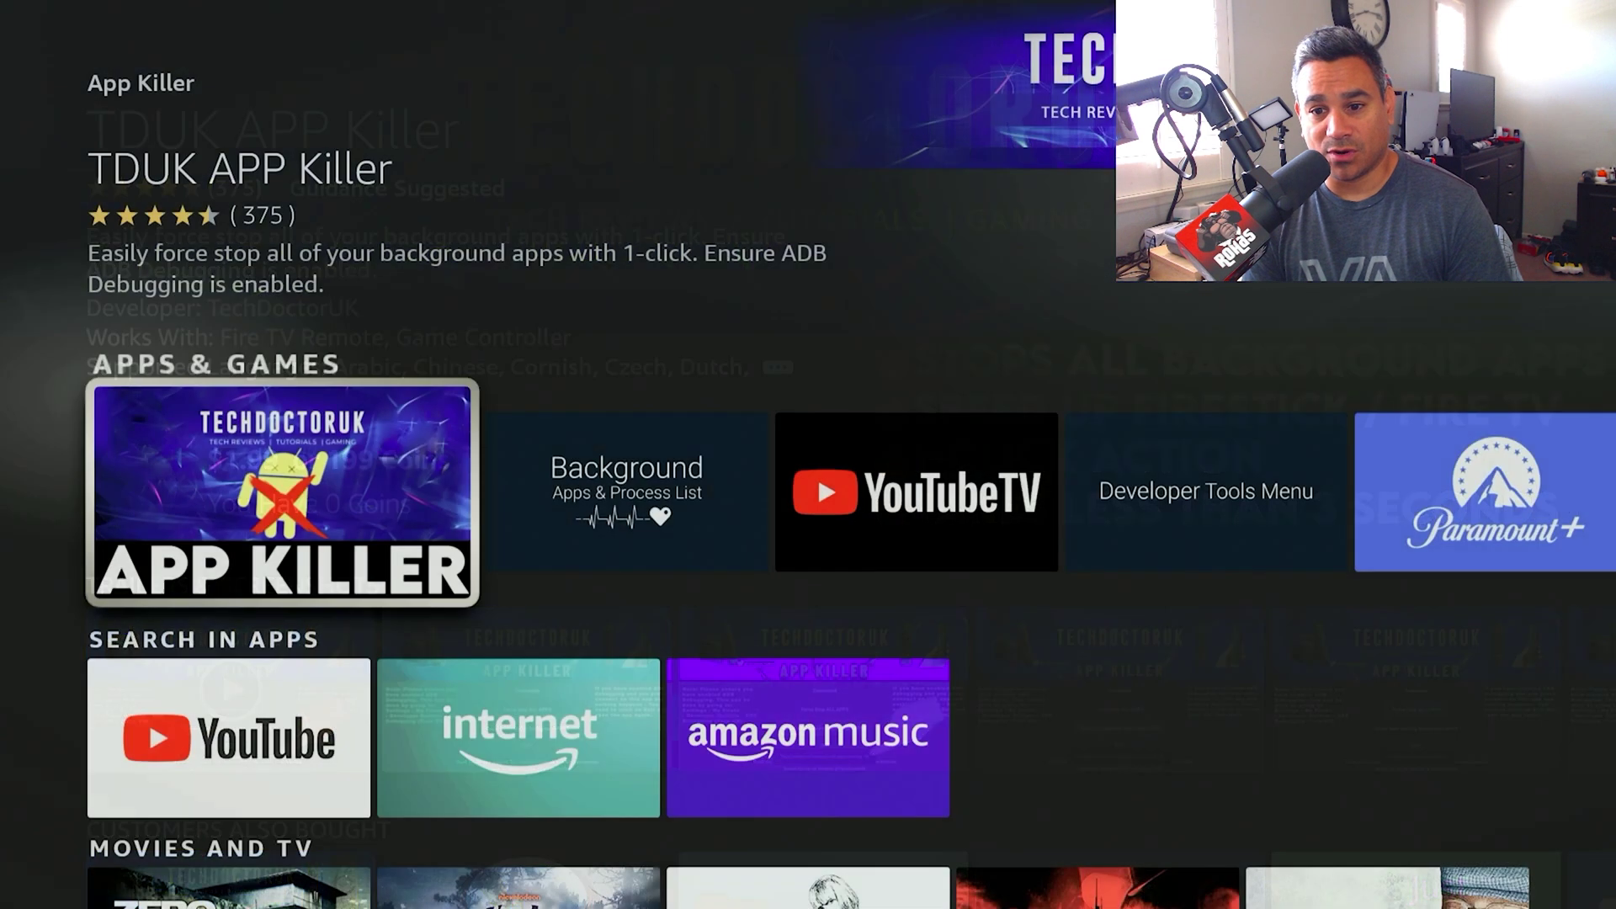
# - Open Background Apps & Process List from the search results and force-stop YouTube
pyautogui.press('Right')
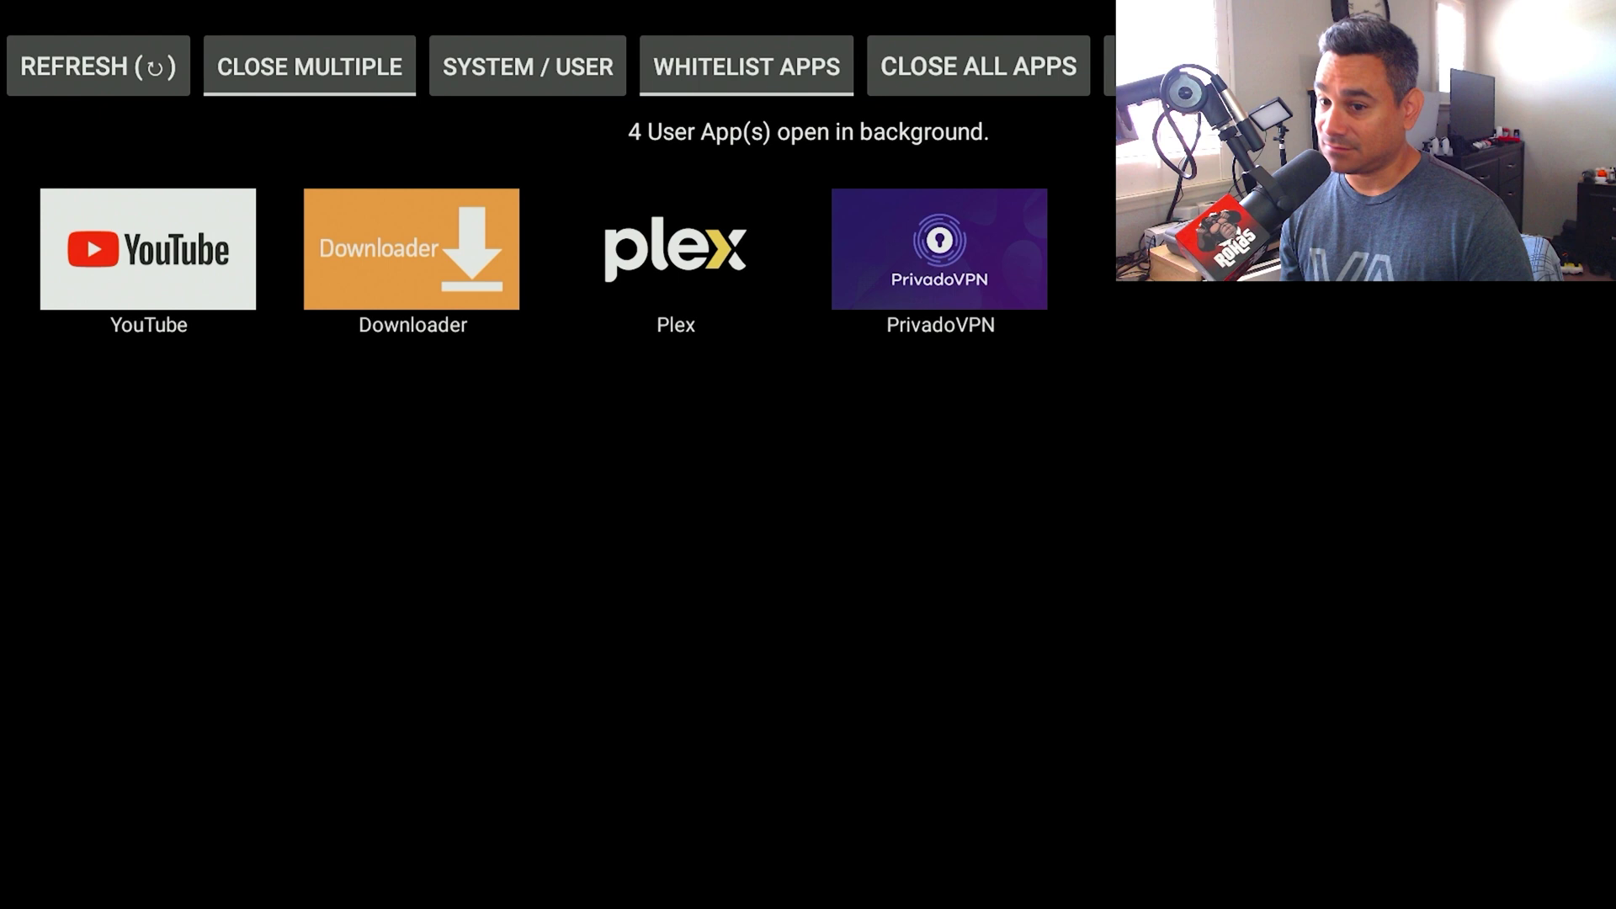
pyautogui.press('Down')
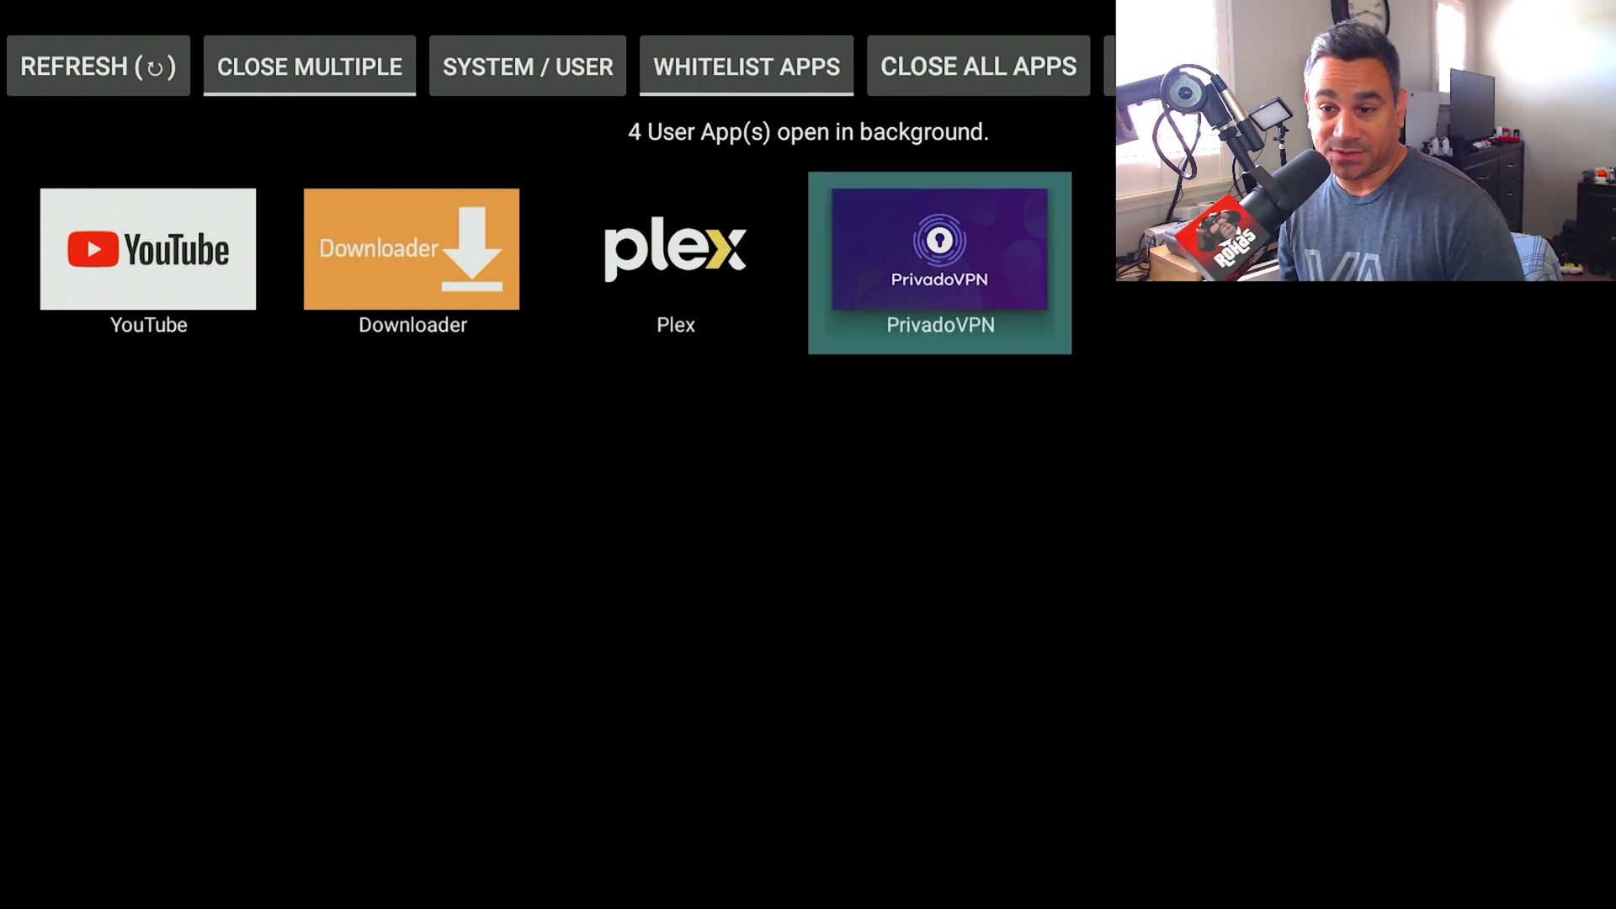
pyautogui.press('Left')
pyautogui.press('Left')
pyautogui.press('Left')
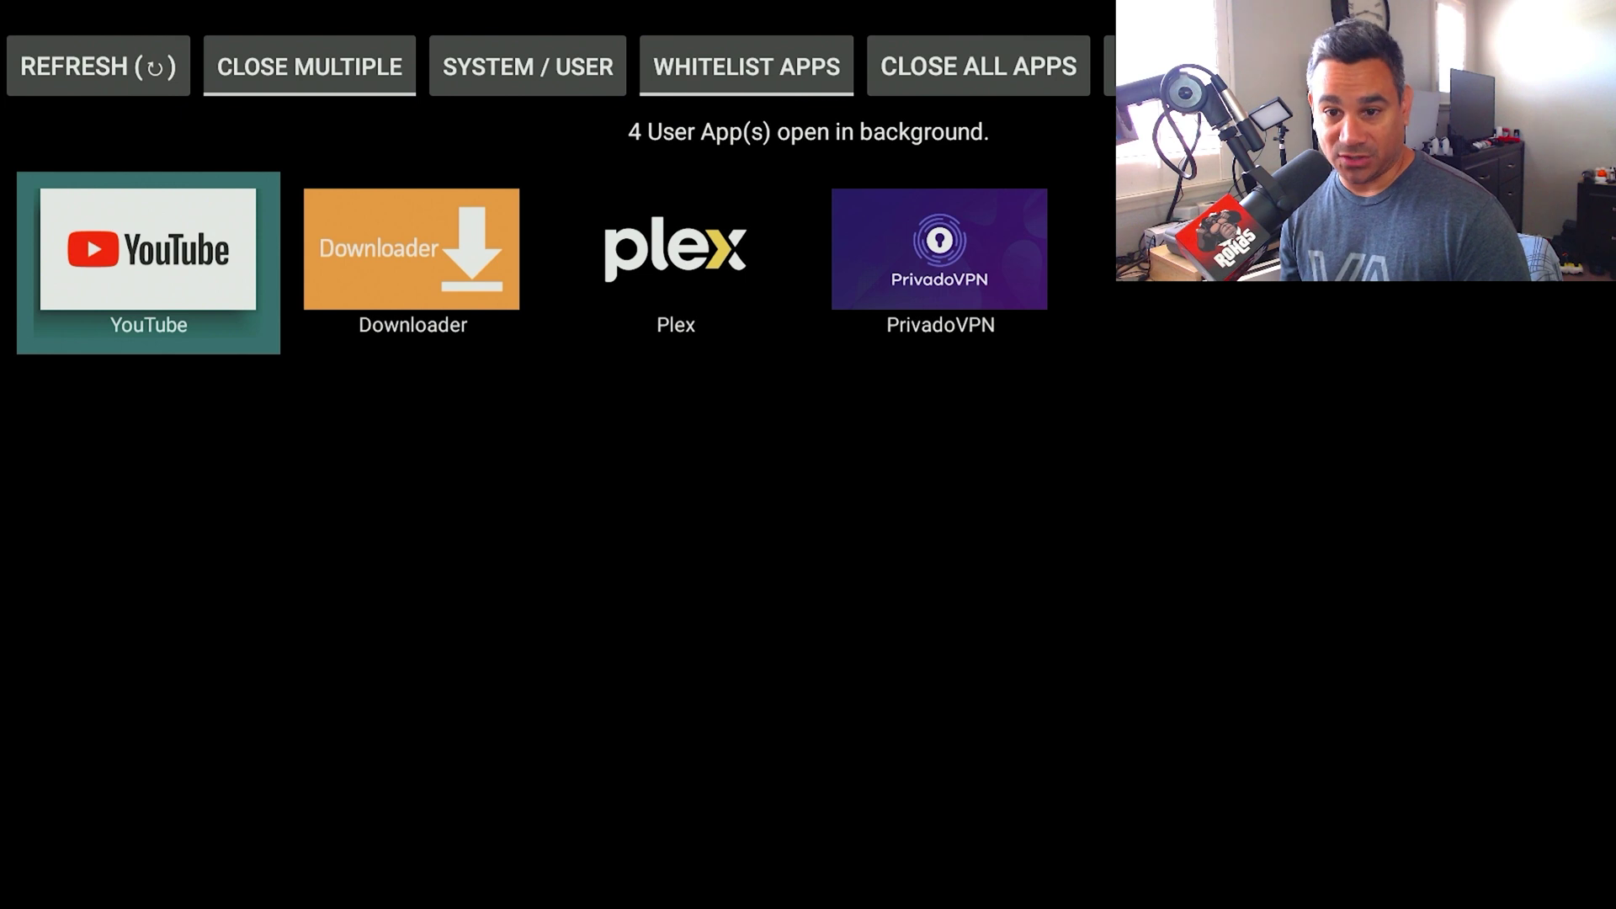
pyautogui.press('Return')
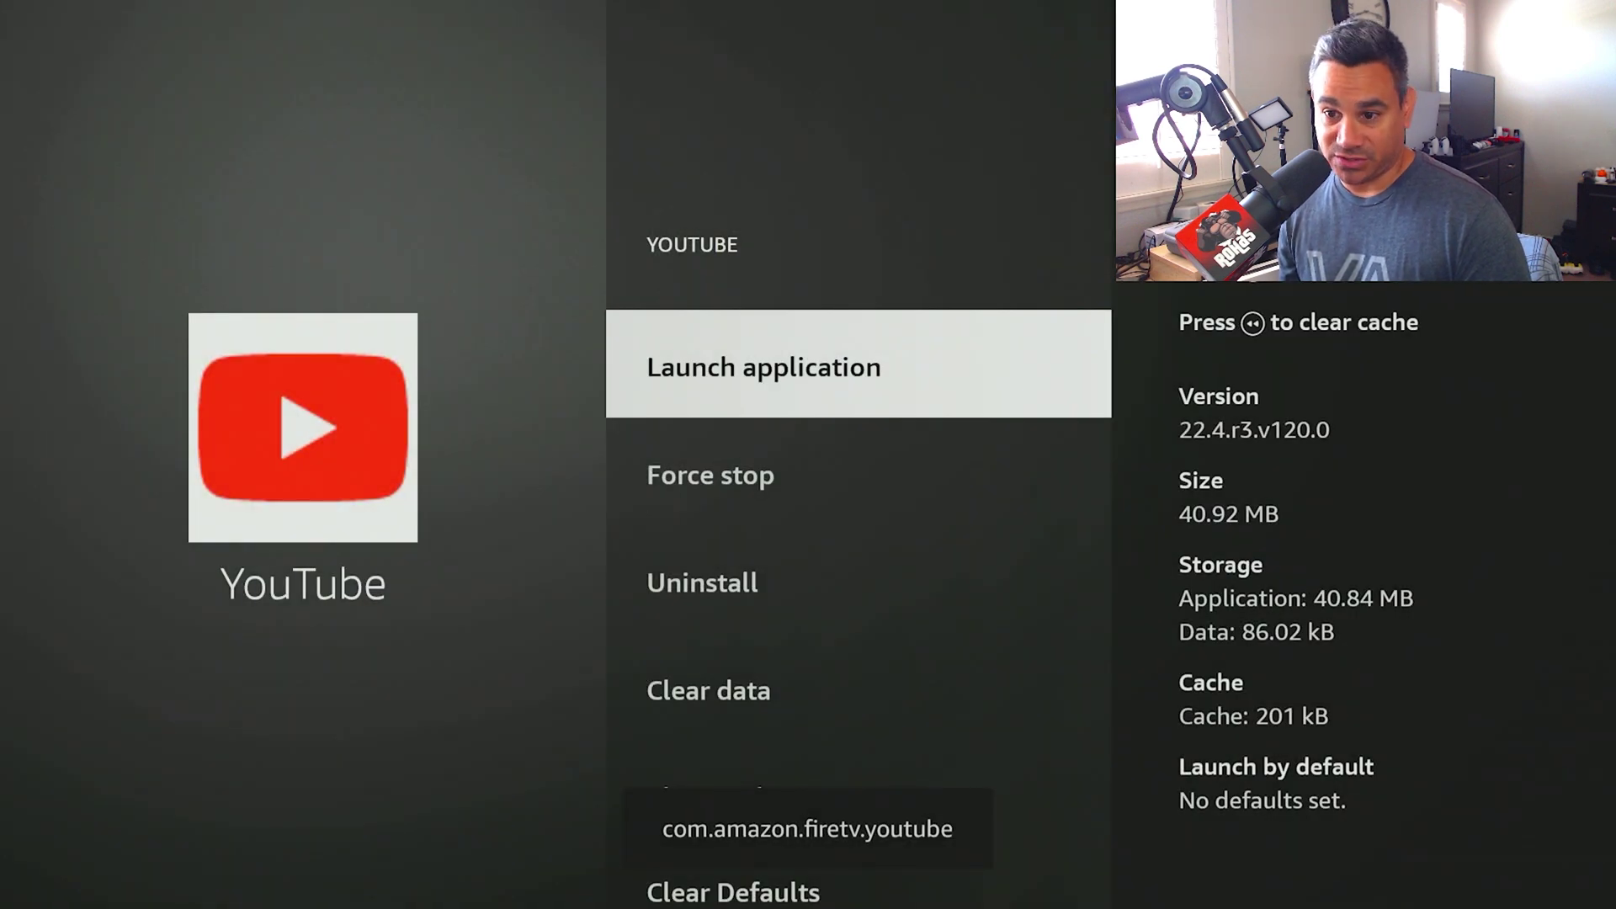
pyautogui.press('Down')
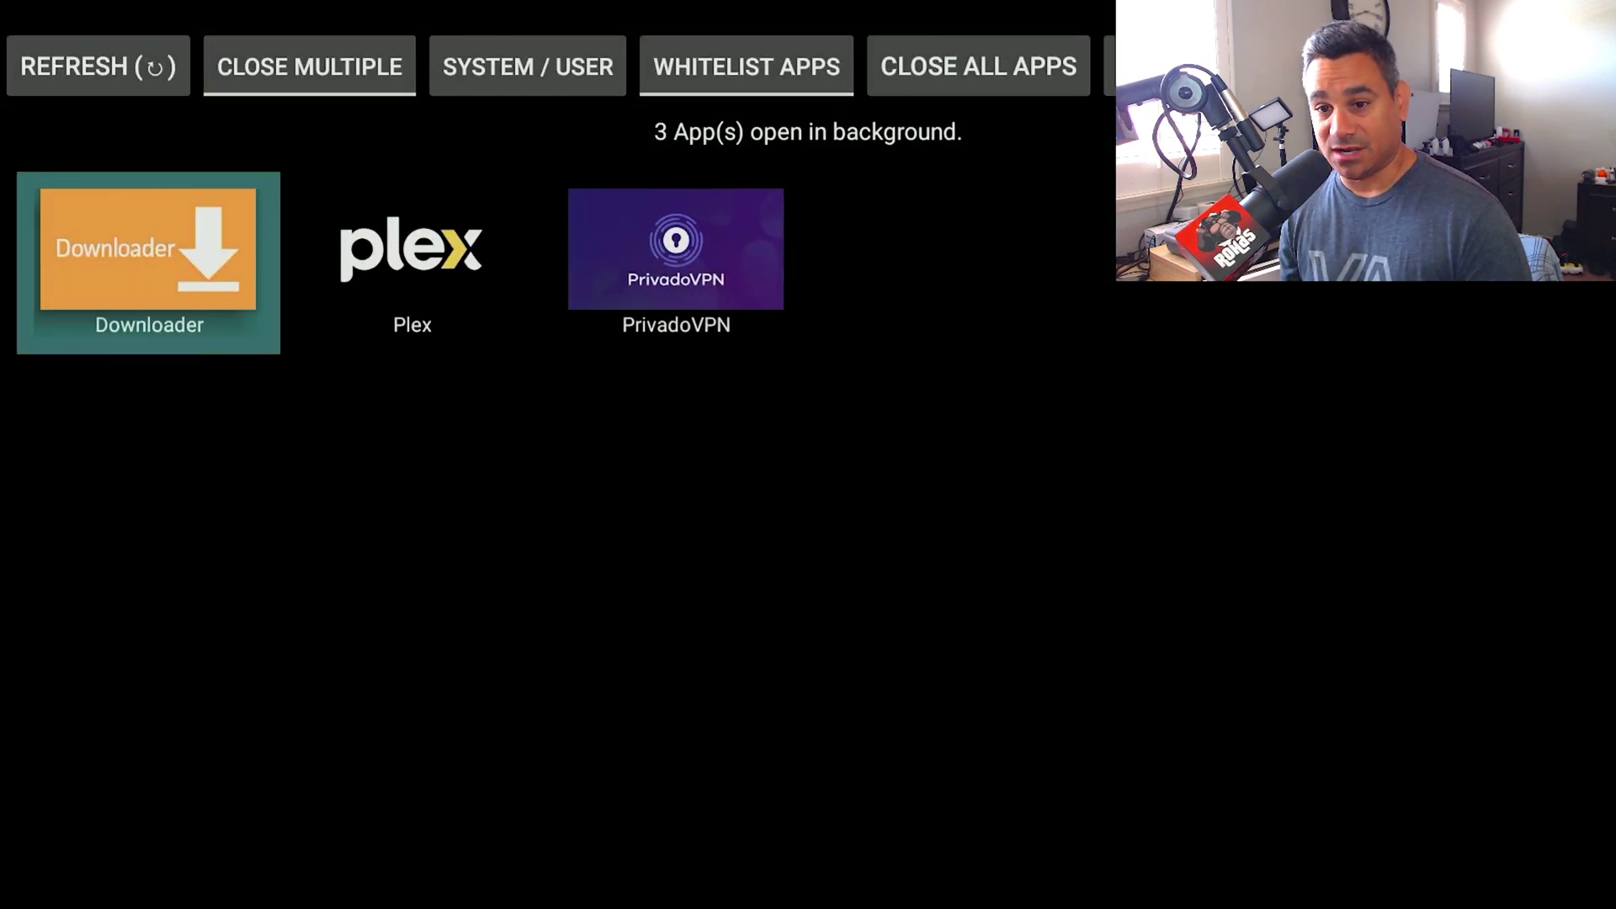
# - Force-stop PrivadoVPN from the list of background apps
pyautogui.press('Right')
pyautogui.press('Right')
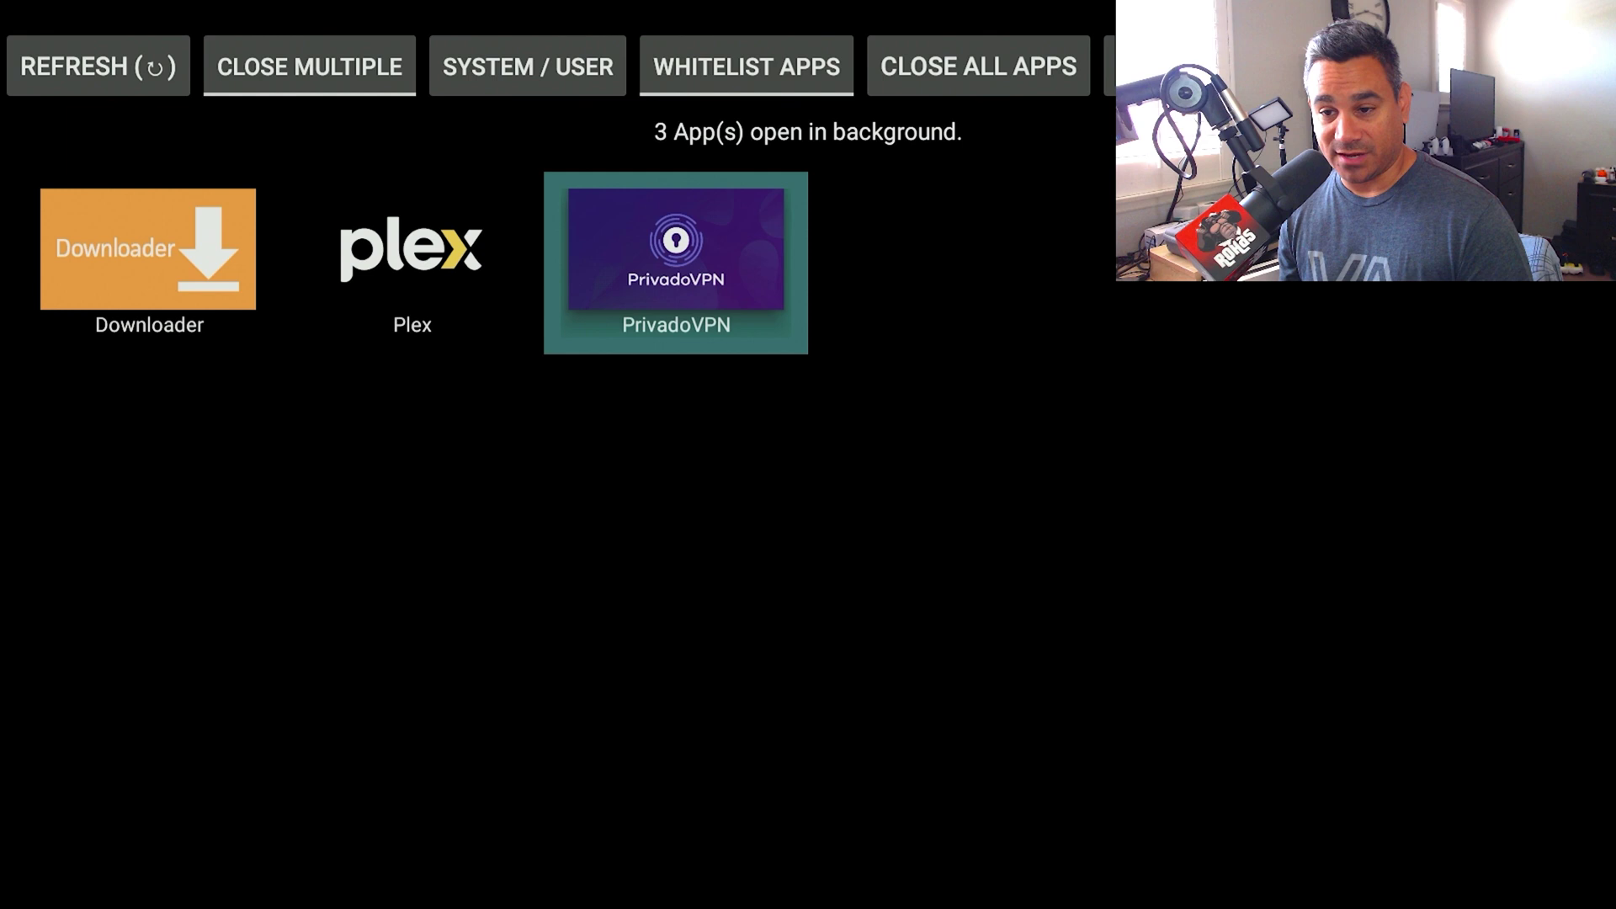
pyautogui.press('Return')
pyautogui.press('Down')
pyautogui.press('Down')
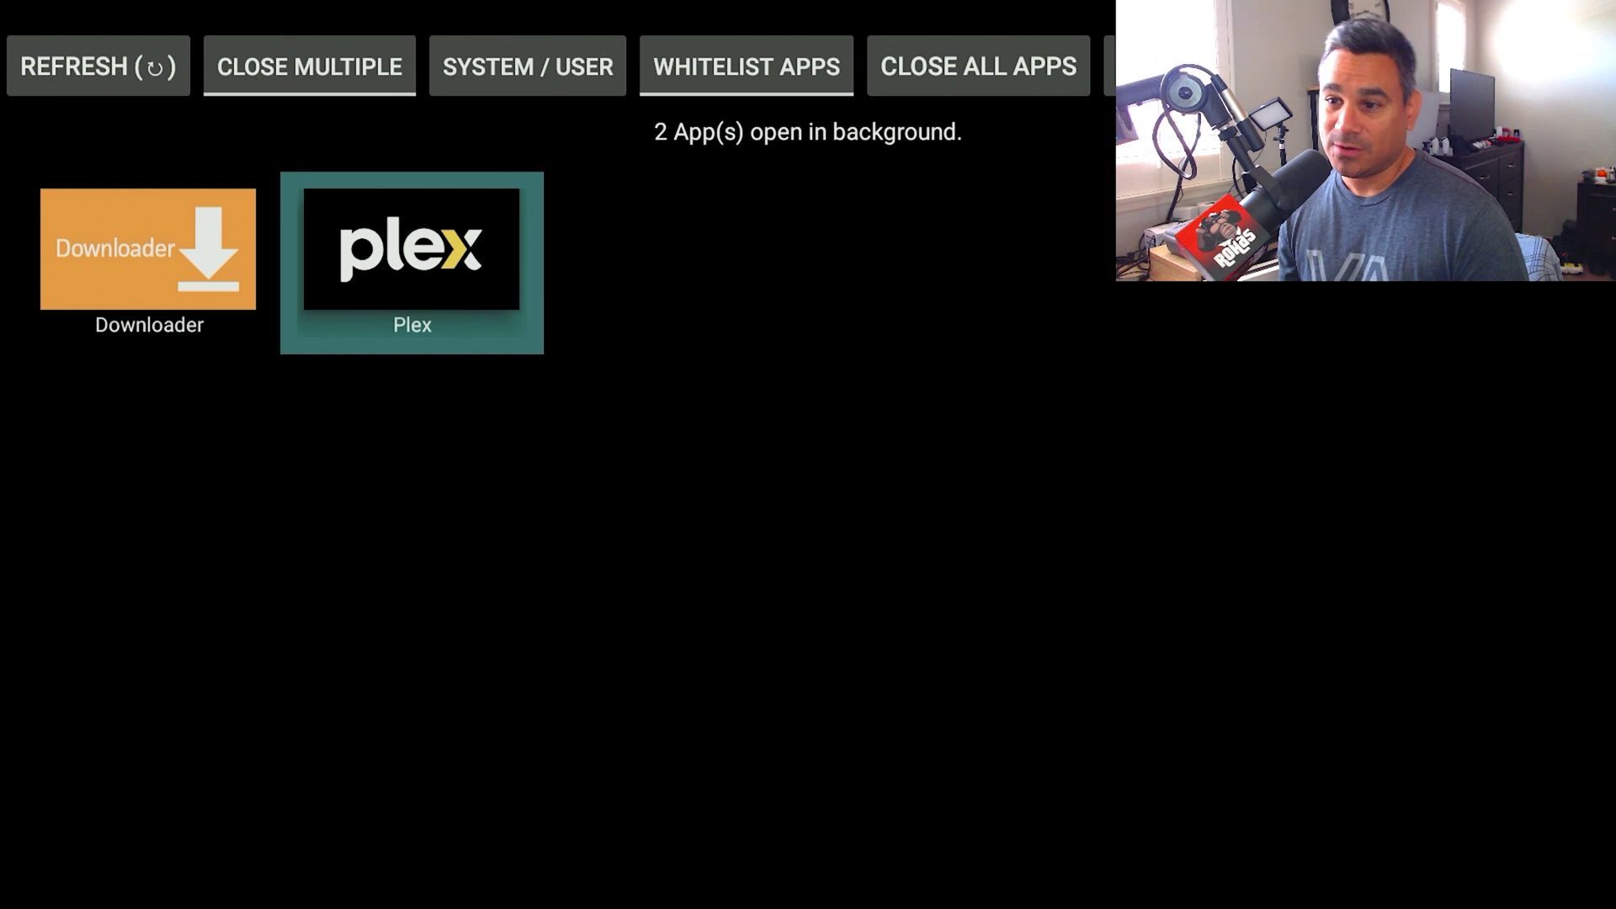
# - Run the close-all command and force-stop the remaining background apps, Downloader and Plex
pyautogui.press('Up')
pyautogui.press('Right')
pyautogui.press('Right')
pyautogui.press('Right')
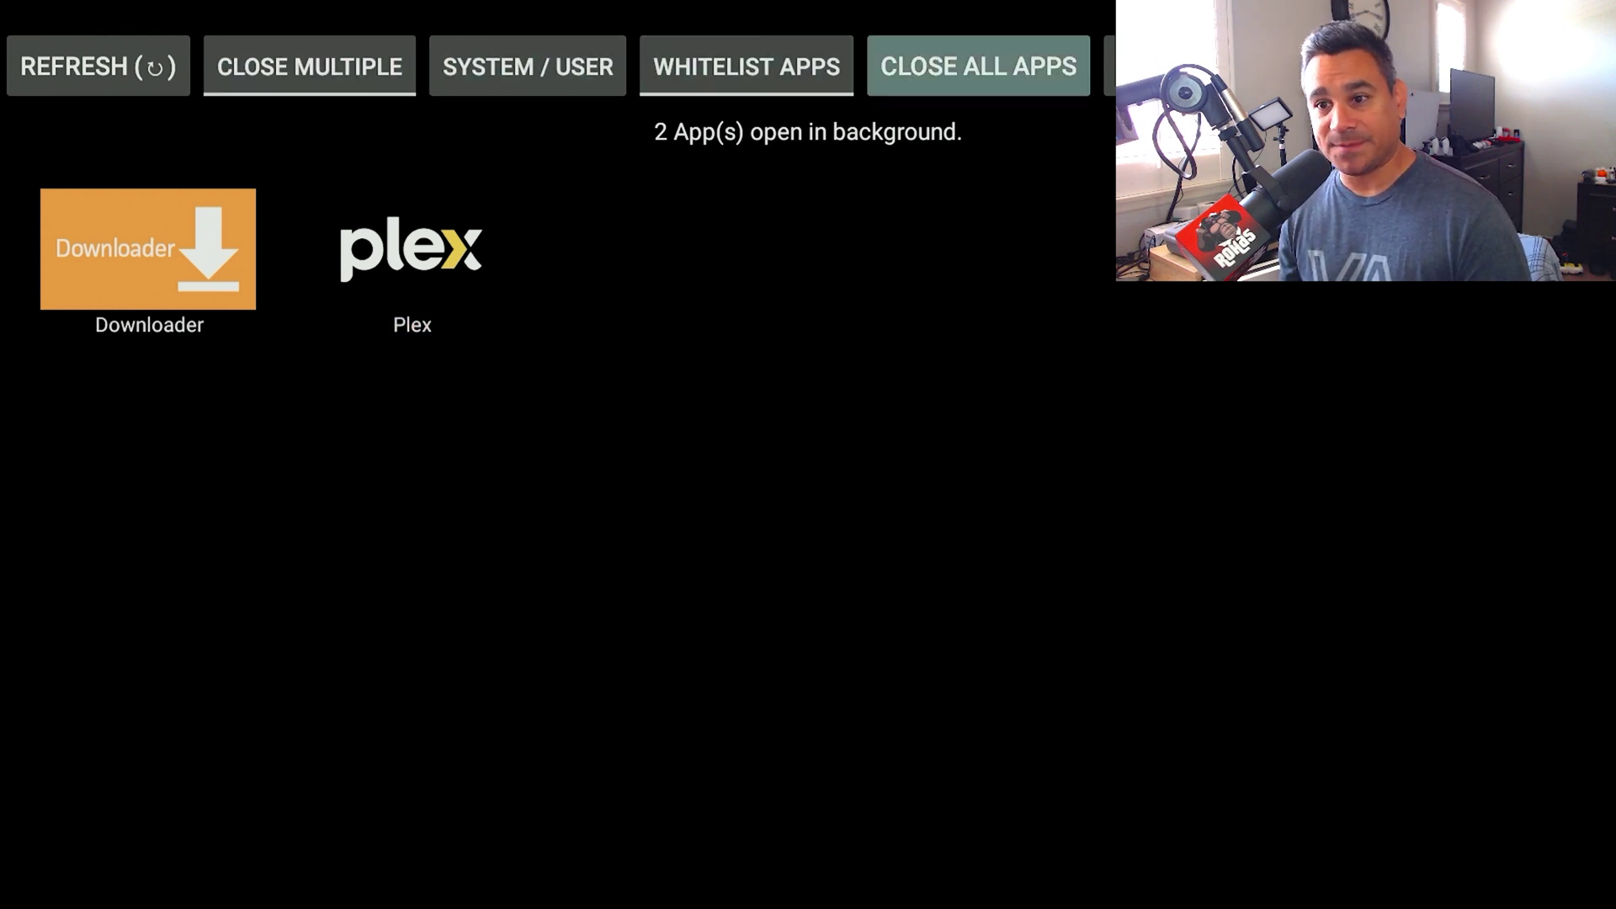
pyautogui.press('Return')
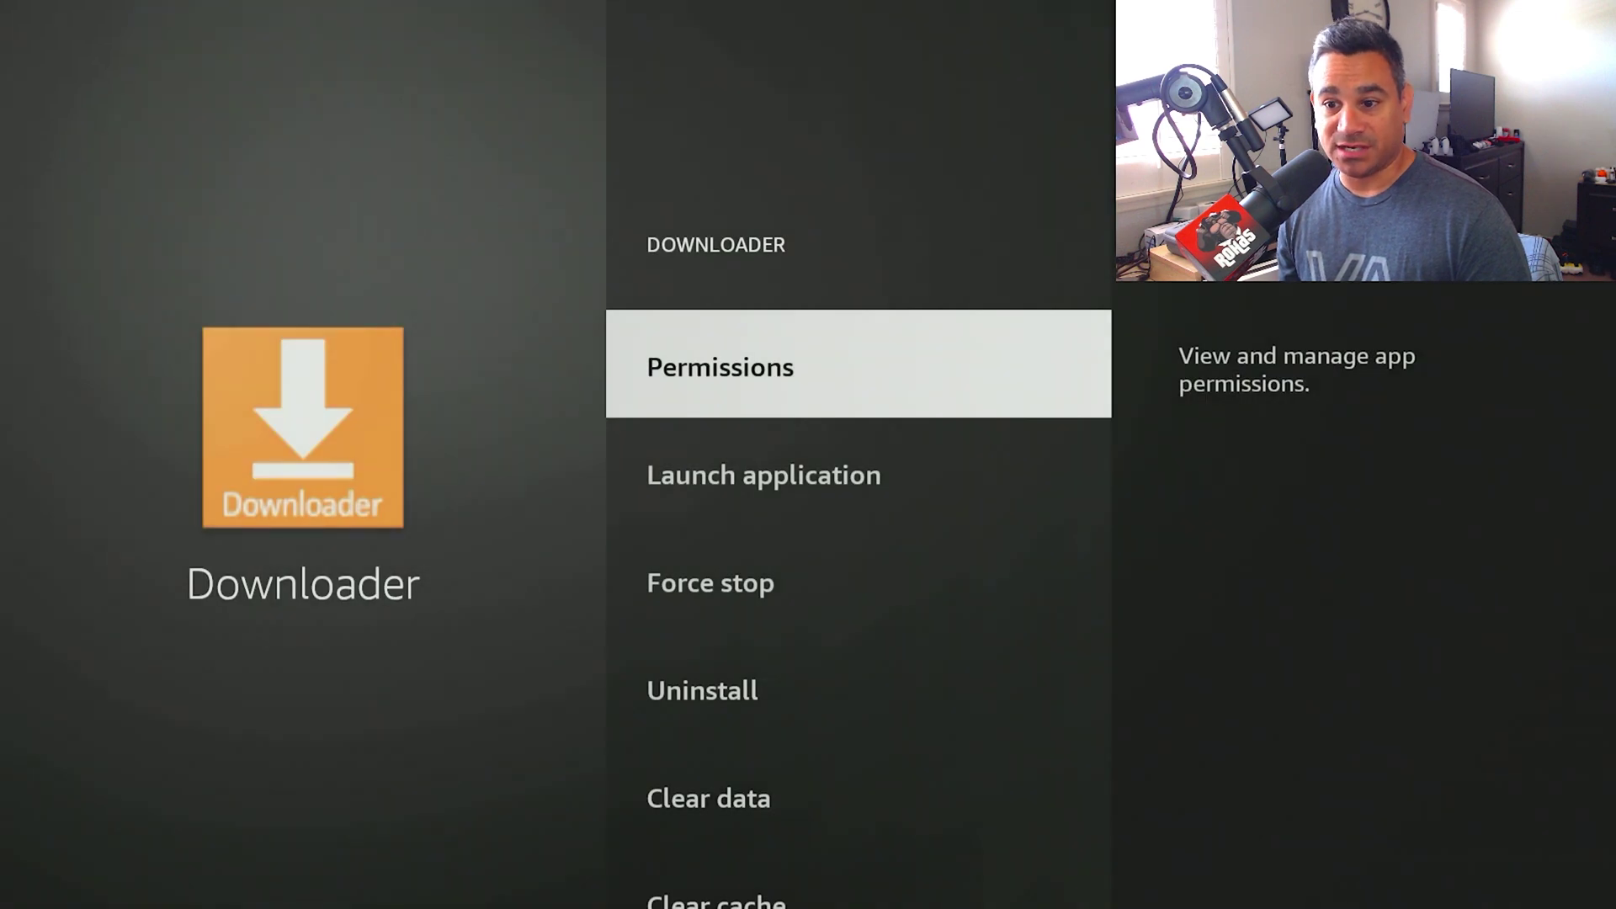
pyautogui.press('Down')
pyautogui.press('Down')
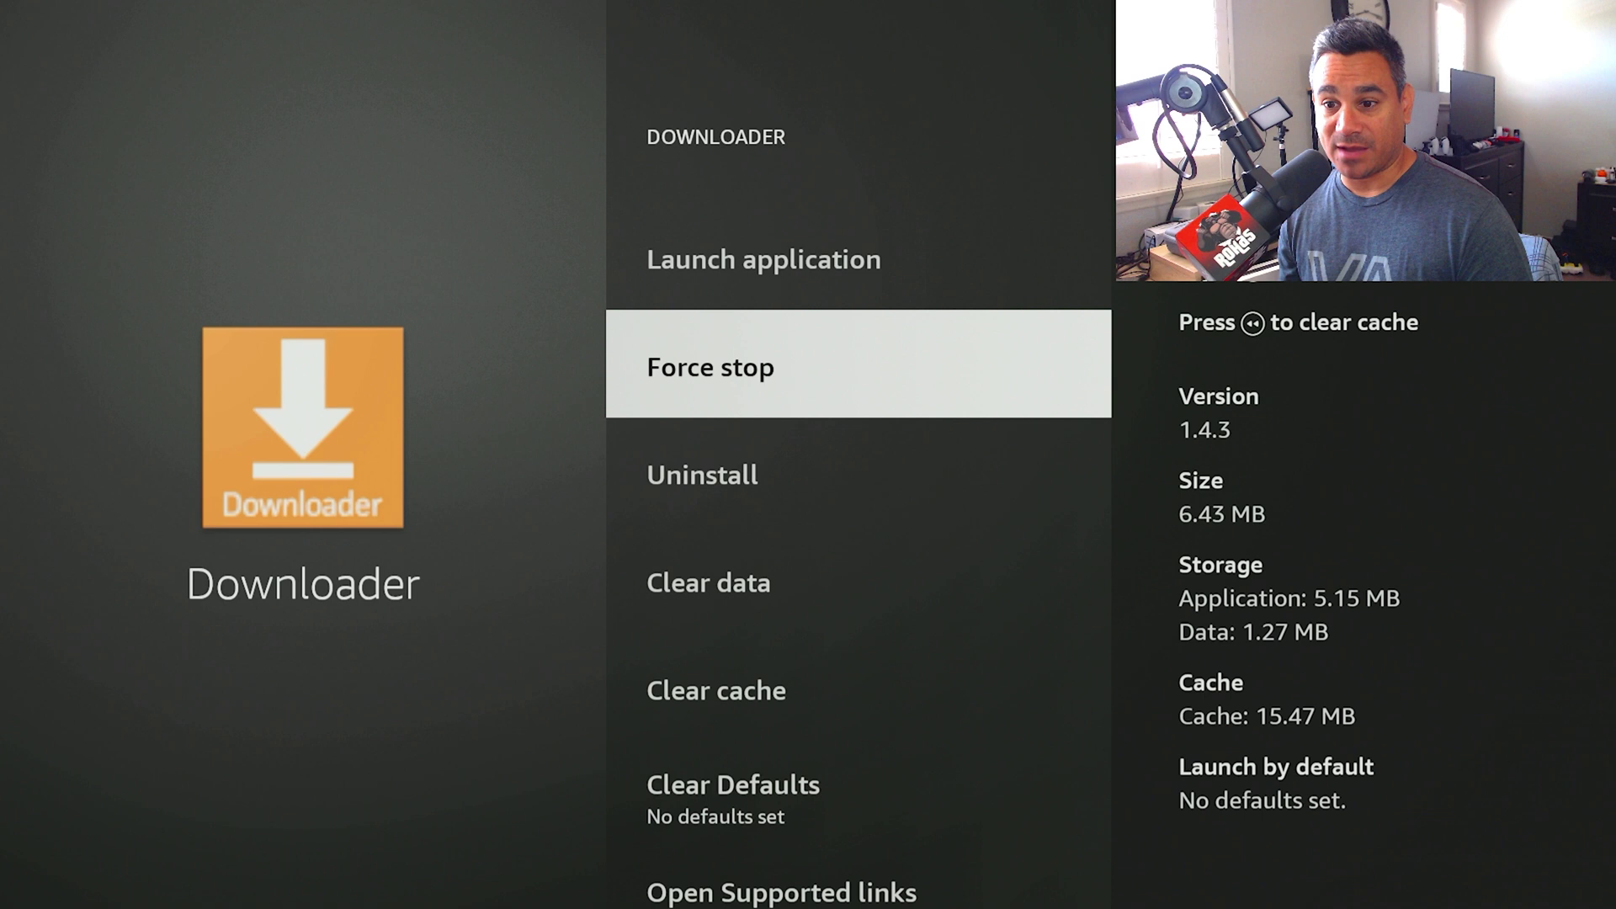
pyautogui.press('Down')
pyautogui.press('Down')
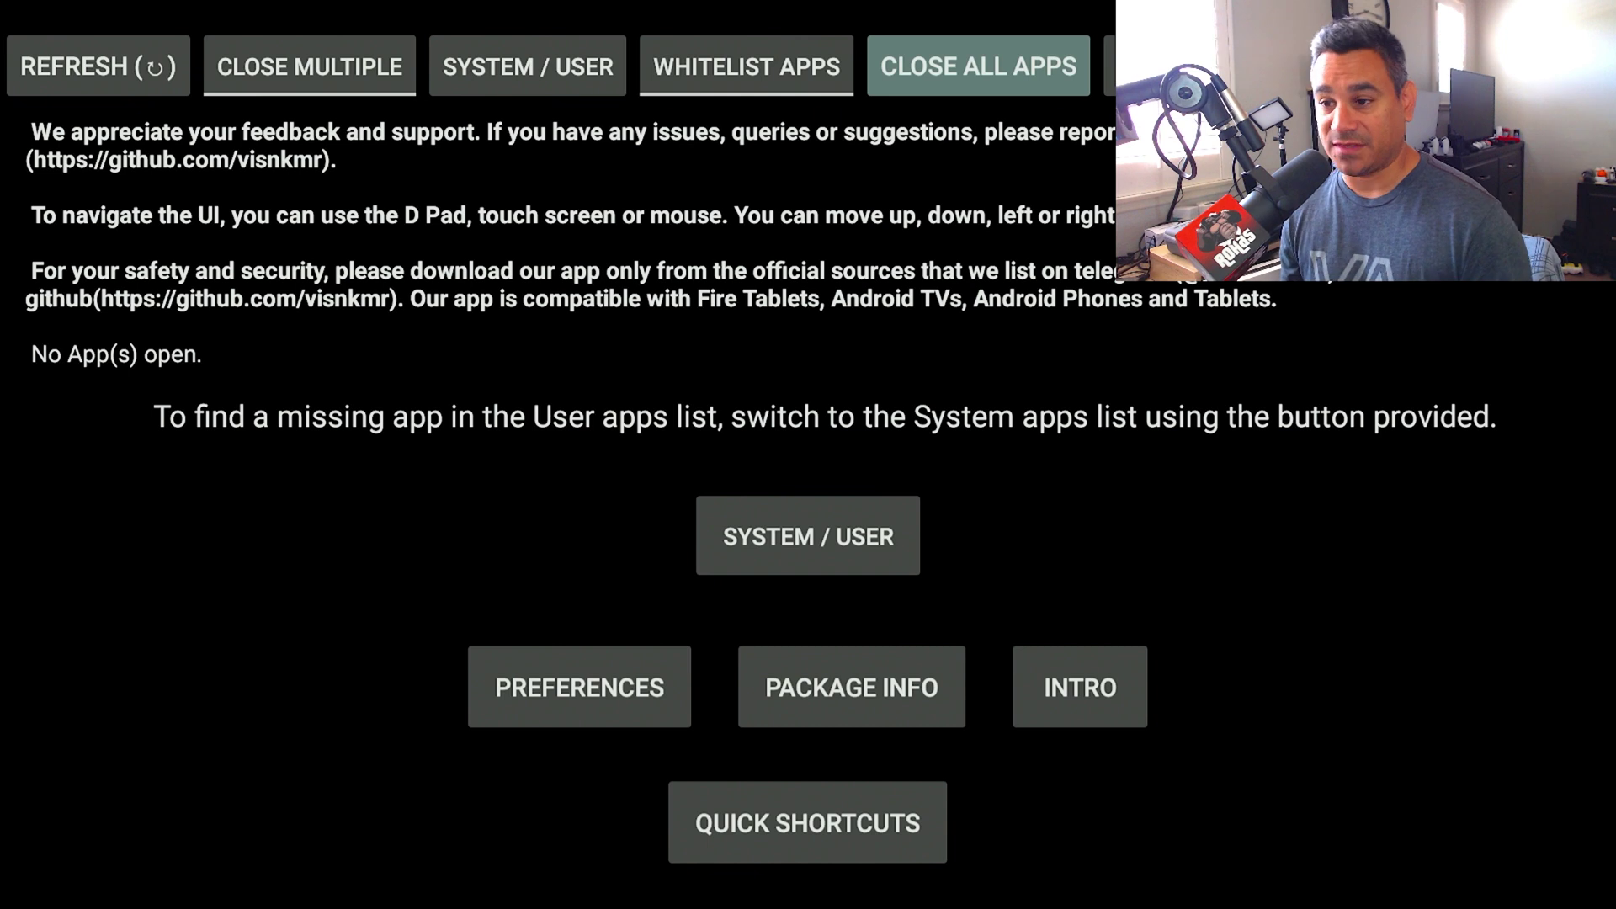
# - Return to the home screen and bring up the Fire TV settings
pyautogui.press('Home')
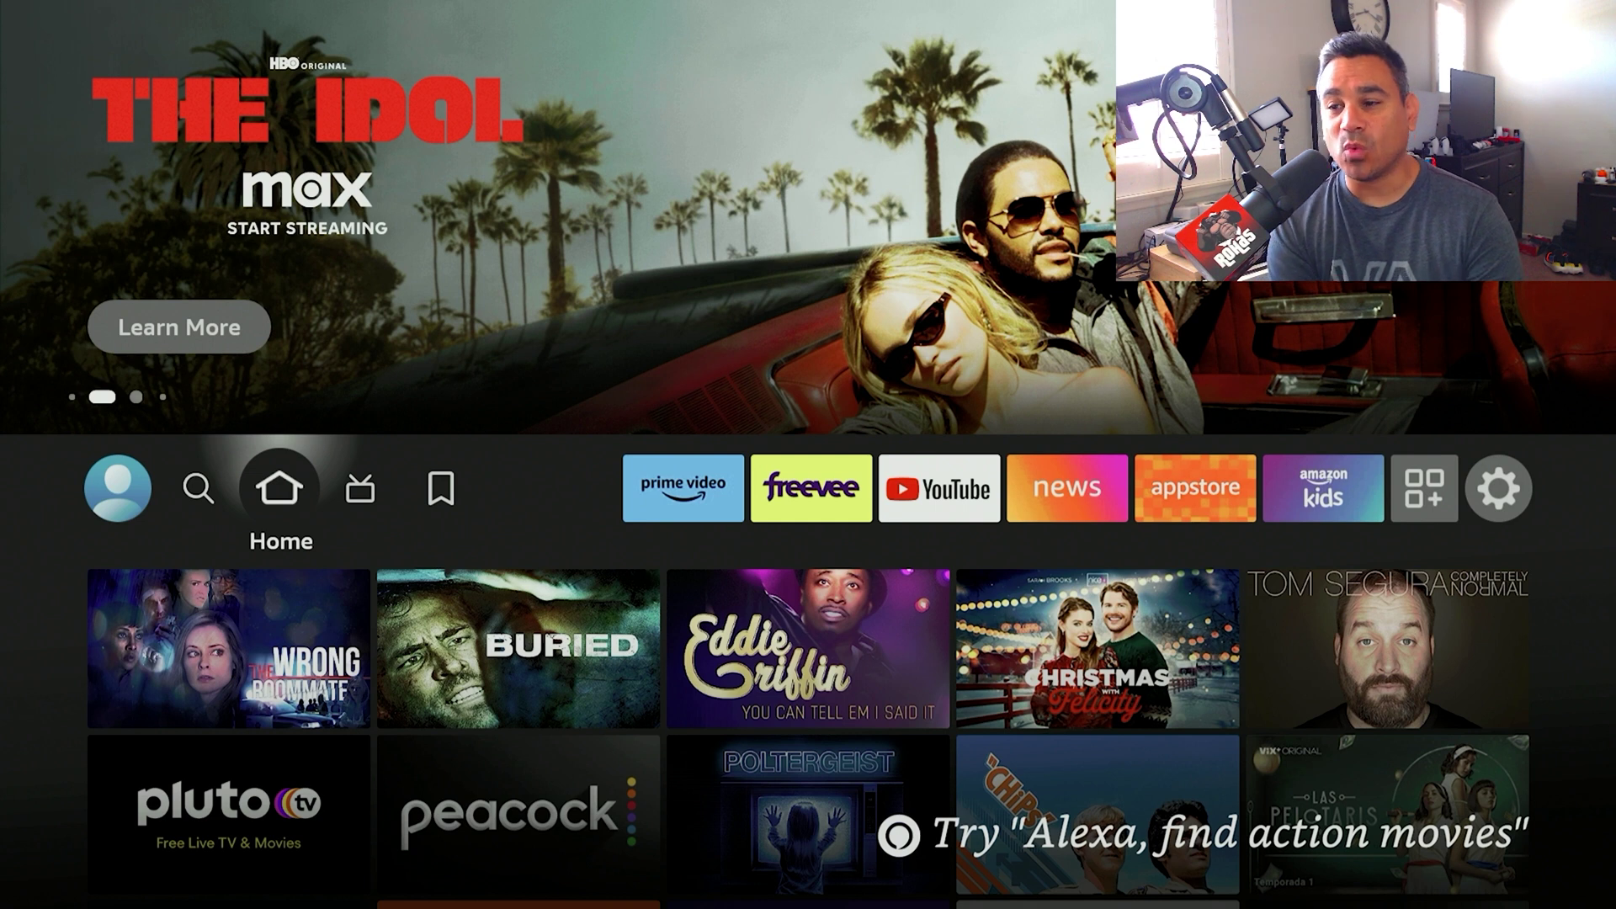
pyautogui.press('Right')
pyautogui.press('Right')
pyautogui.press('Right')
pyautogui.press('Right')
pyautogui.press('Right')
pyautogui.press('Right')
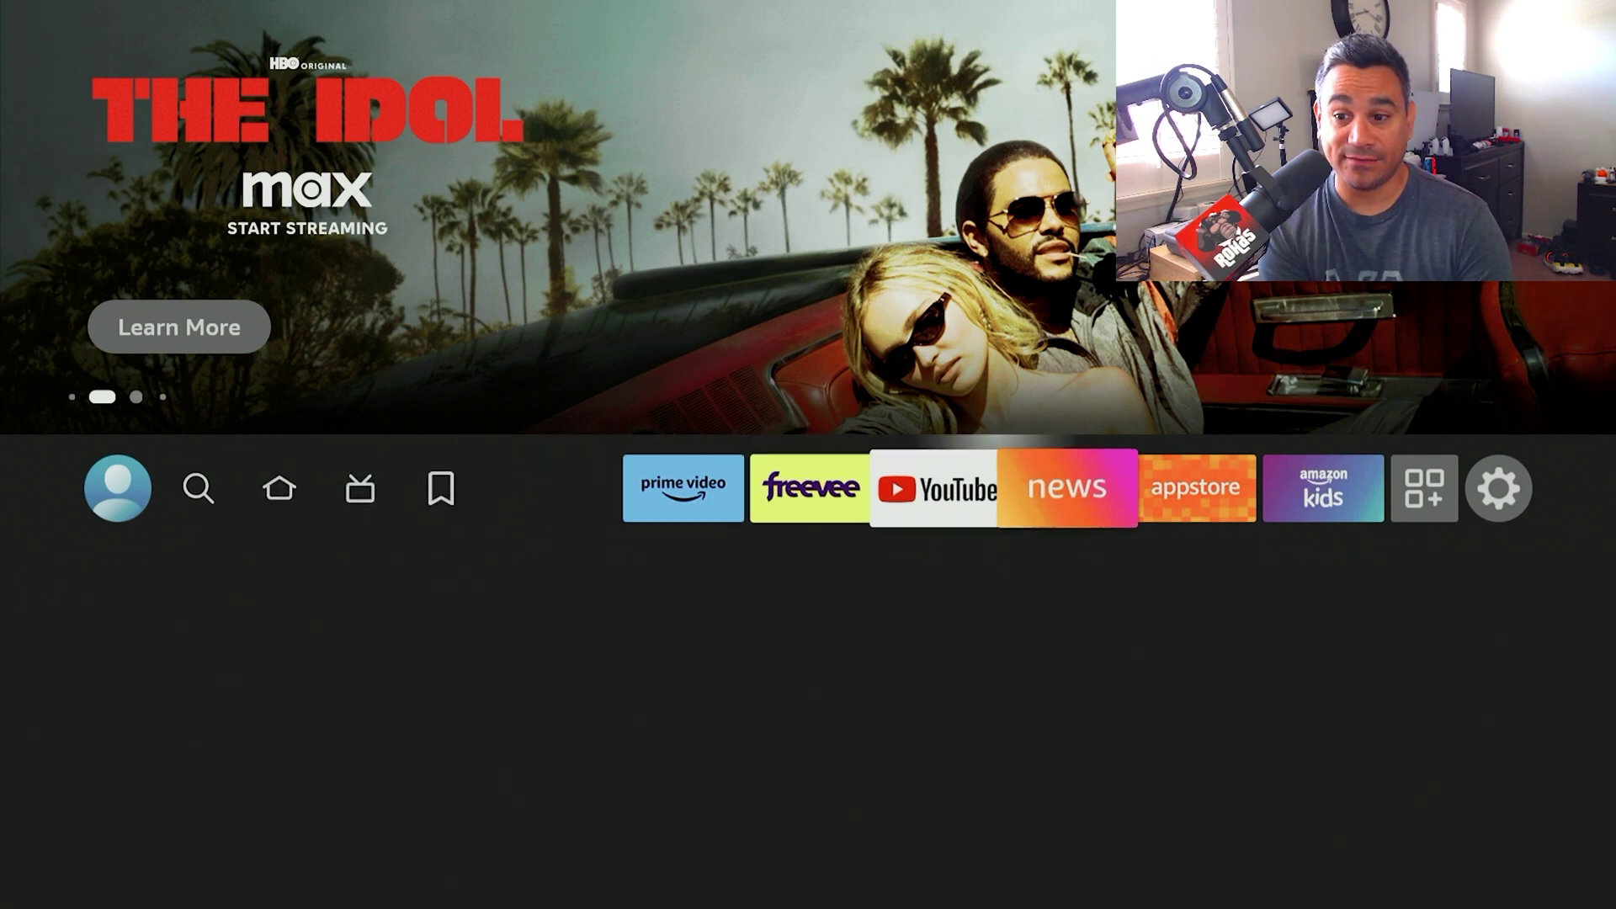
pyautogui.press('Right')
pyautogui.press('Right')
pyautogui.press('Right')
pyautogui.press('Right')
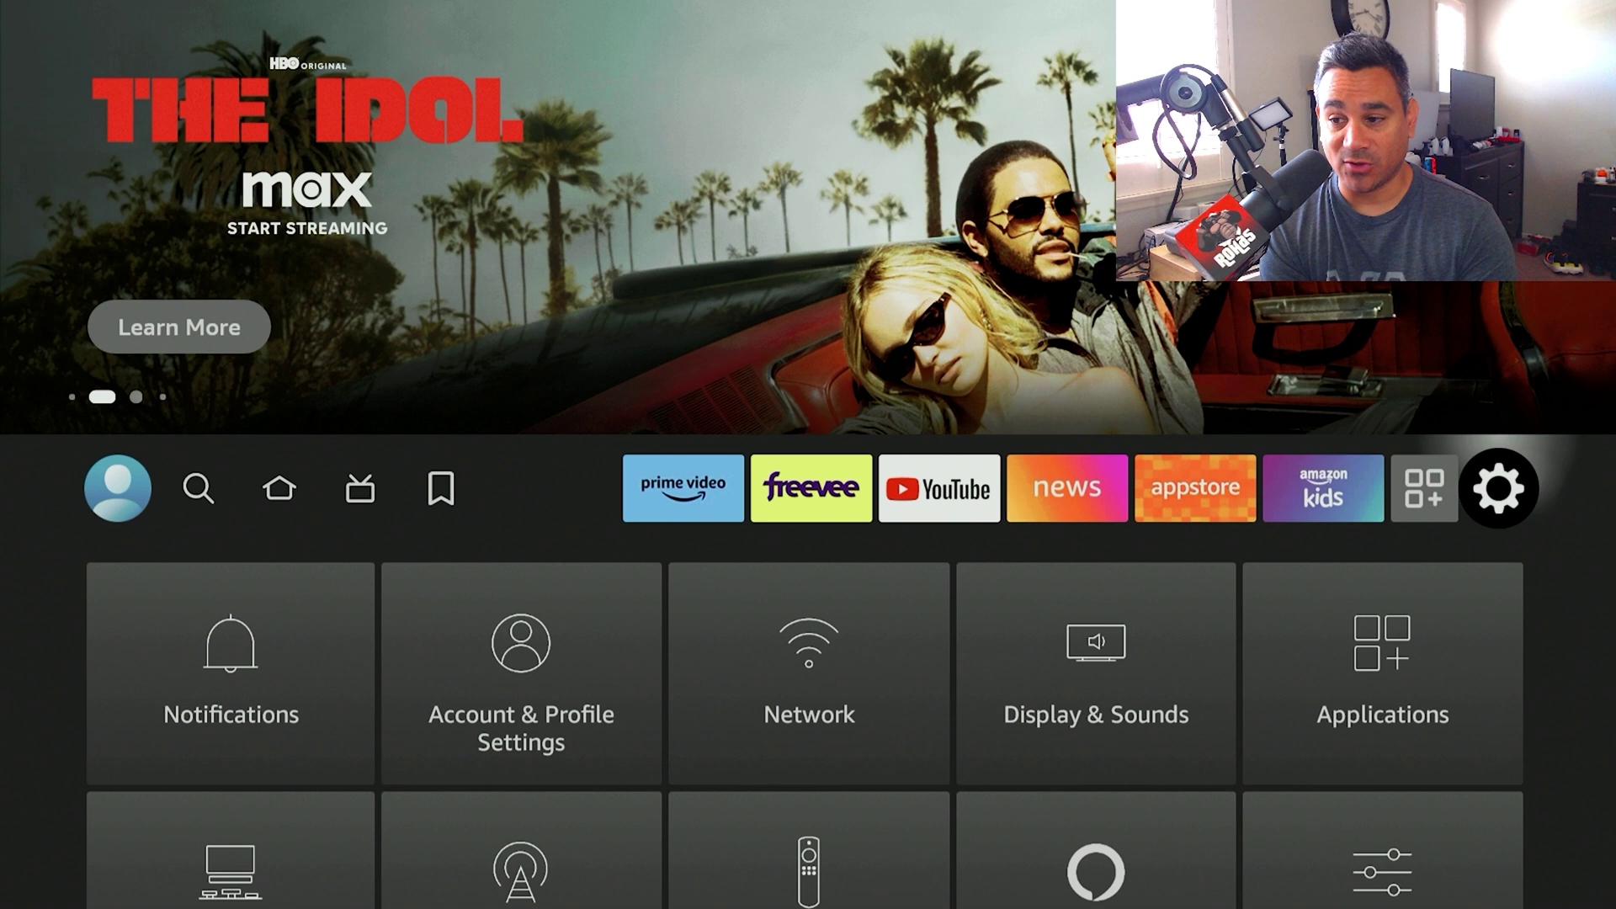
# - Open About under My Fire TV to check the device's storage capacity, and go back to the settings
pyautogui.press('Down')
pyautogui.press('Down')
pyautogui.press('Down')
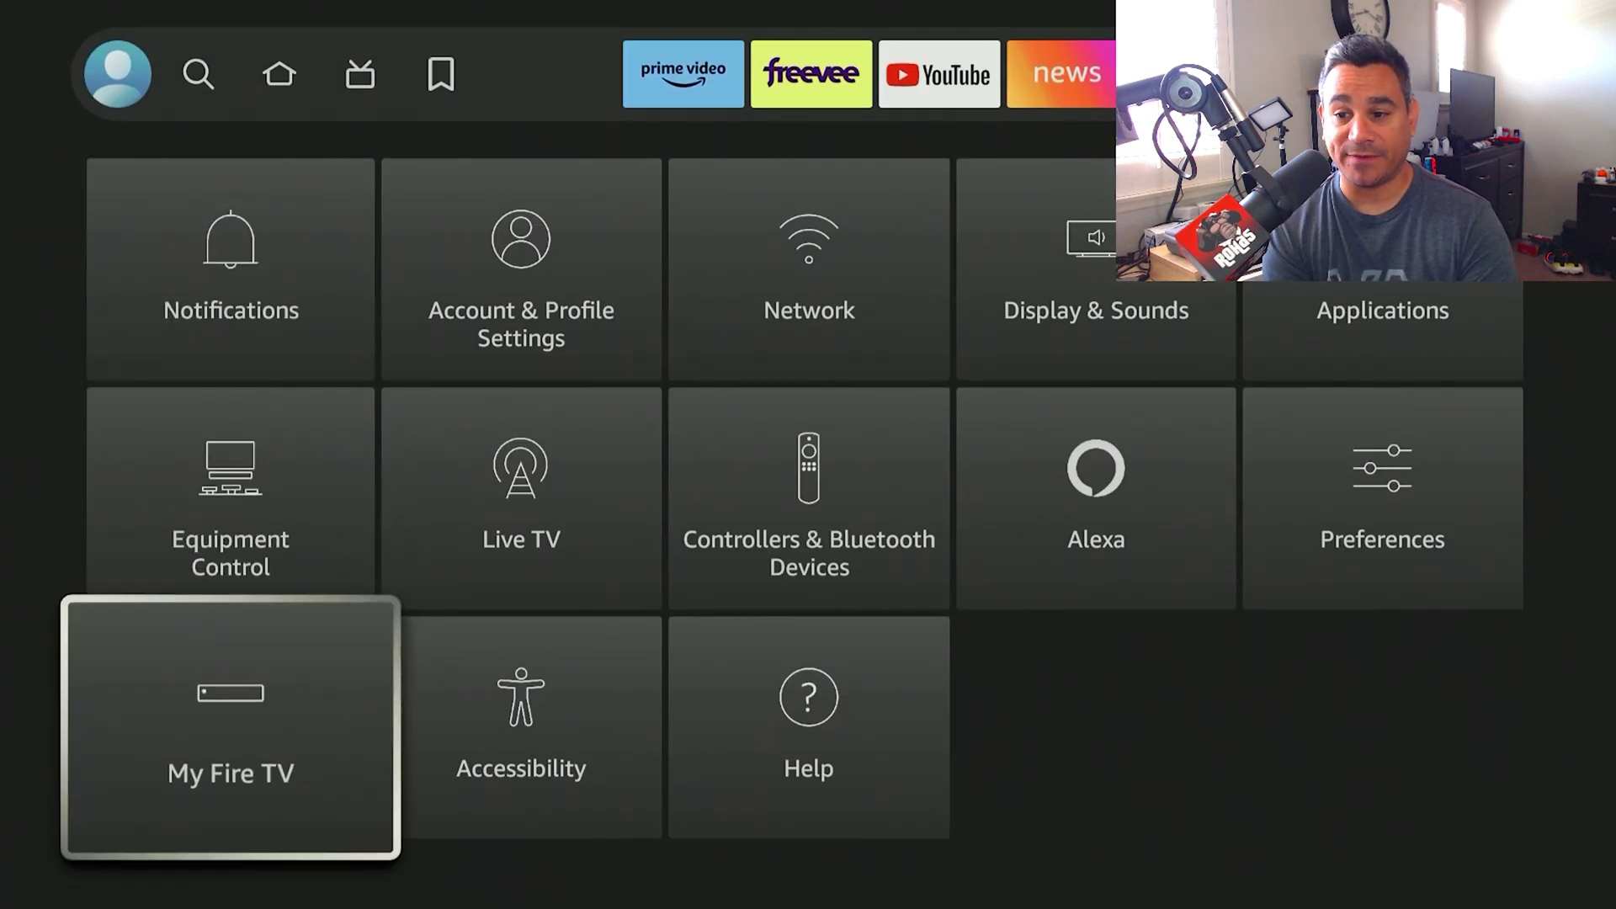
pyautogui.press('Return')
pyautogui.press('Return')
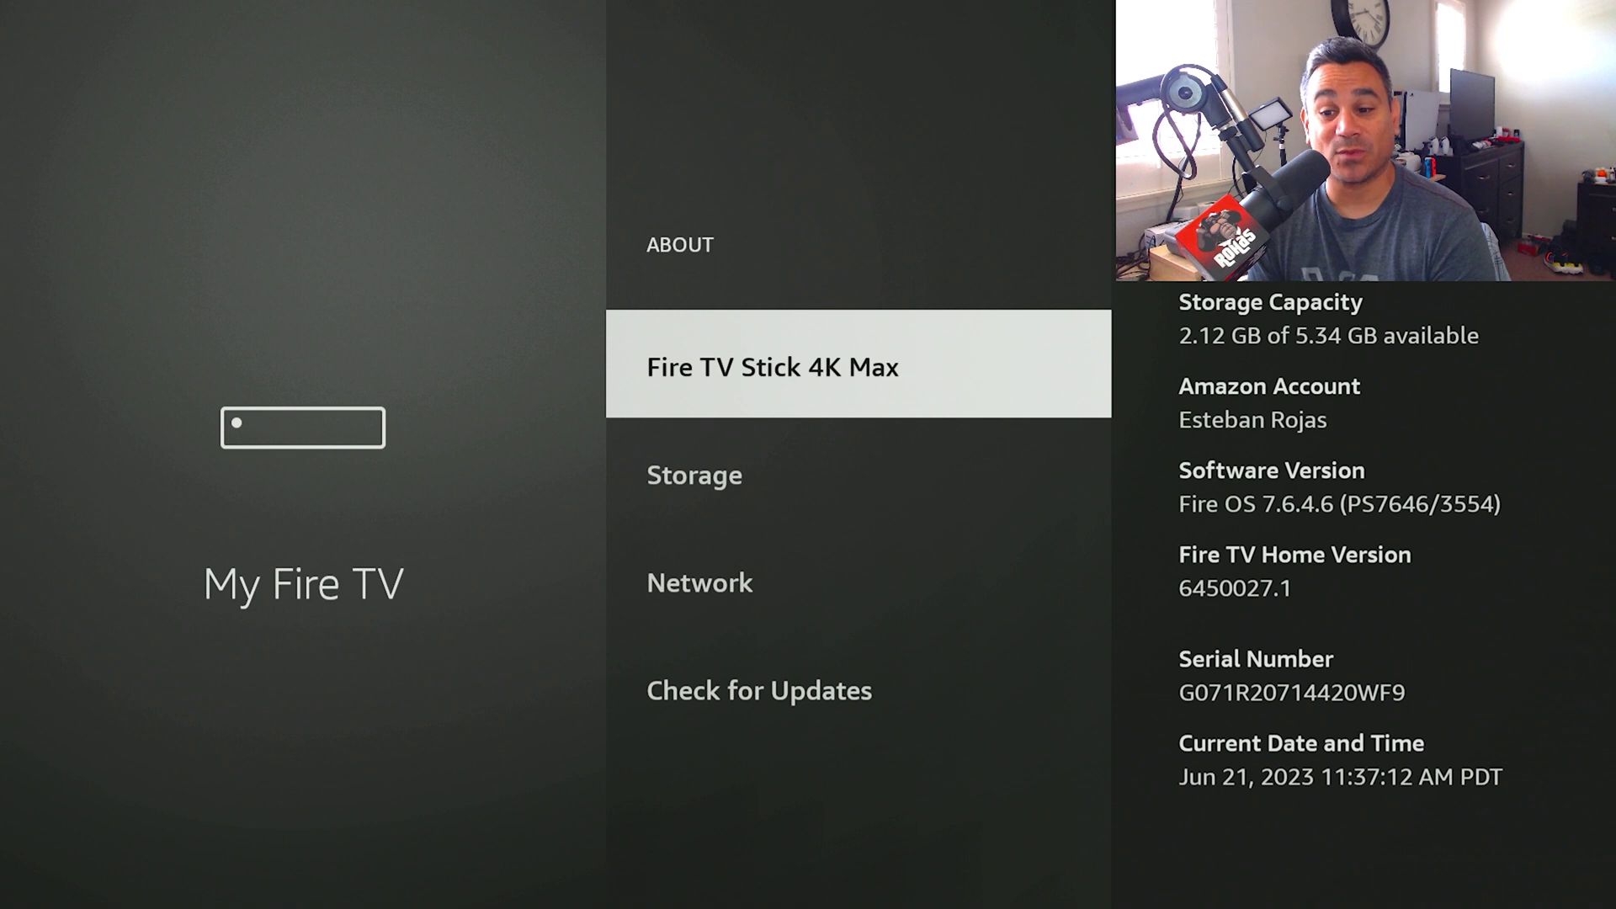
pyautogui.press('Escape')
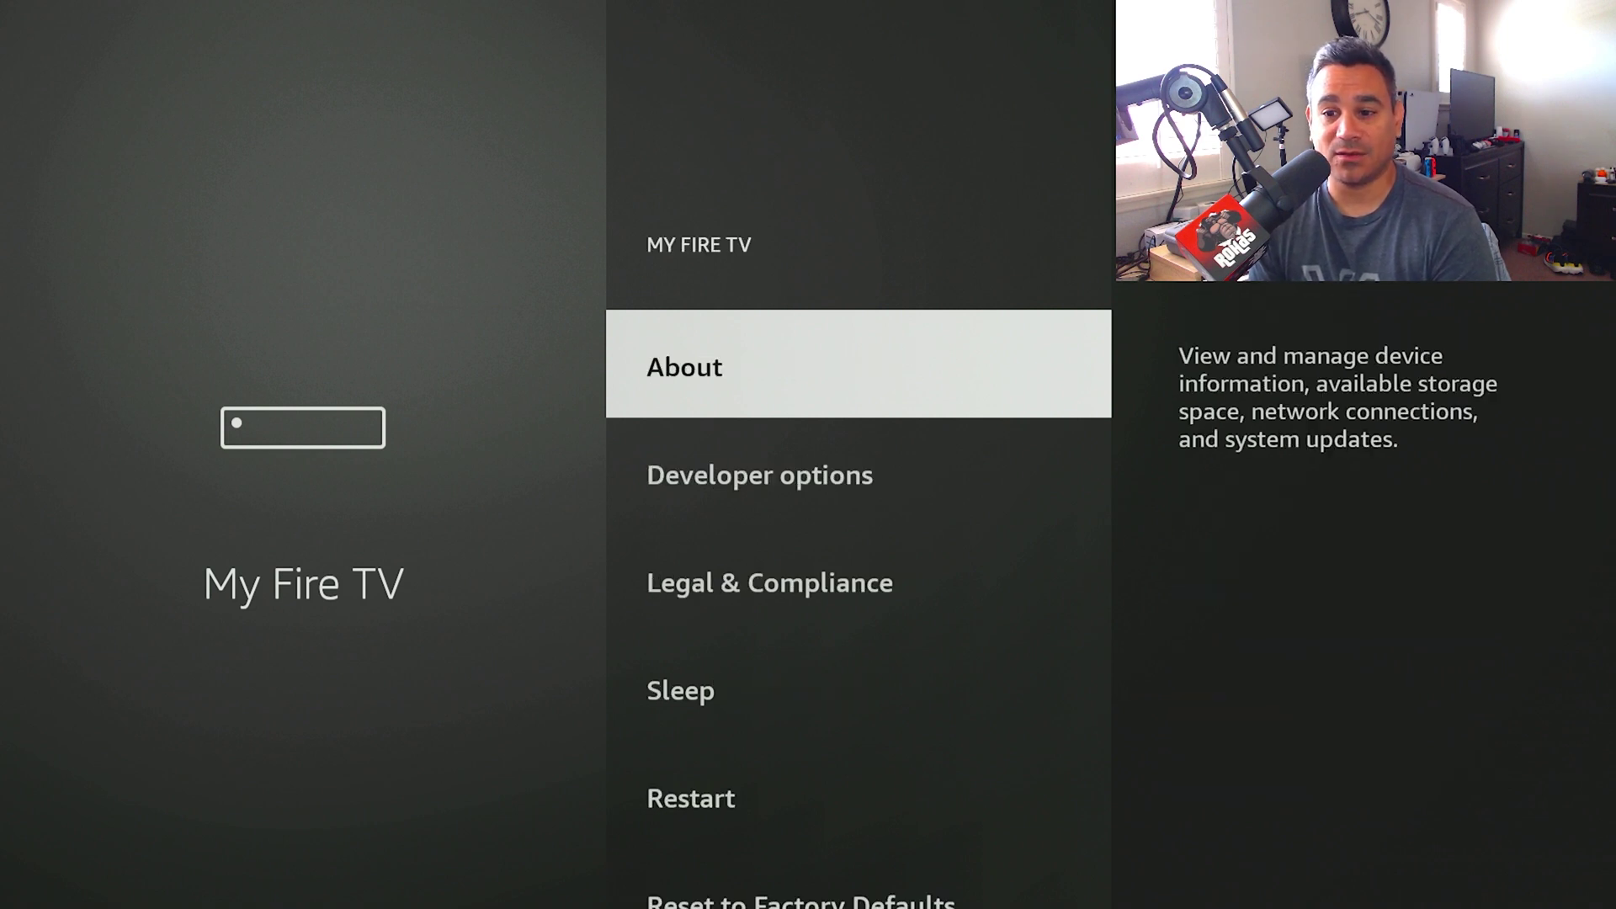
pyautogui.press('Escape')
# - Open the Manage Installed Applications list in the Applications settings
pyautogui.press('Up')
pyautogui.press('Right')
pyautogui.press('Right')
pyautogui.press('Right')
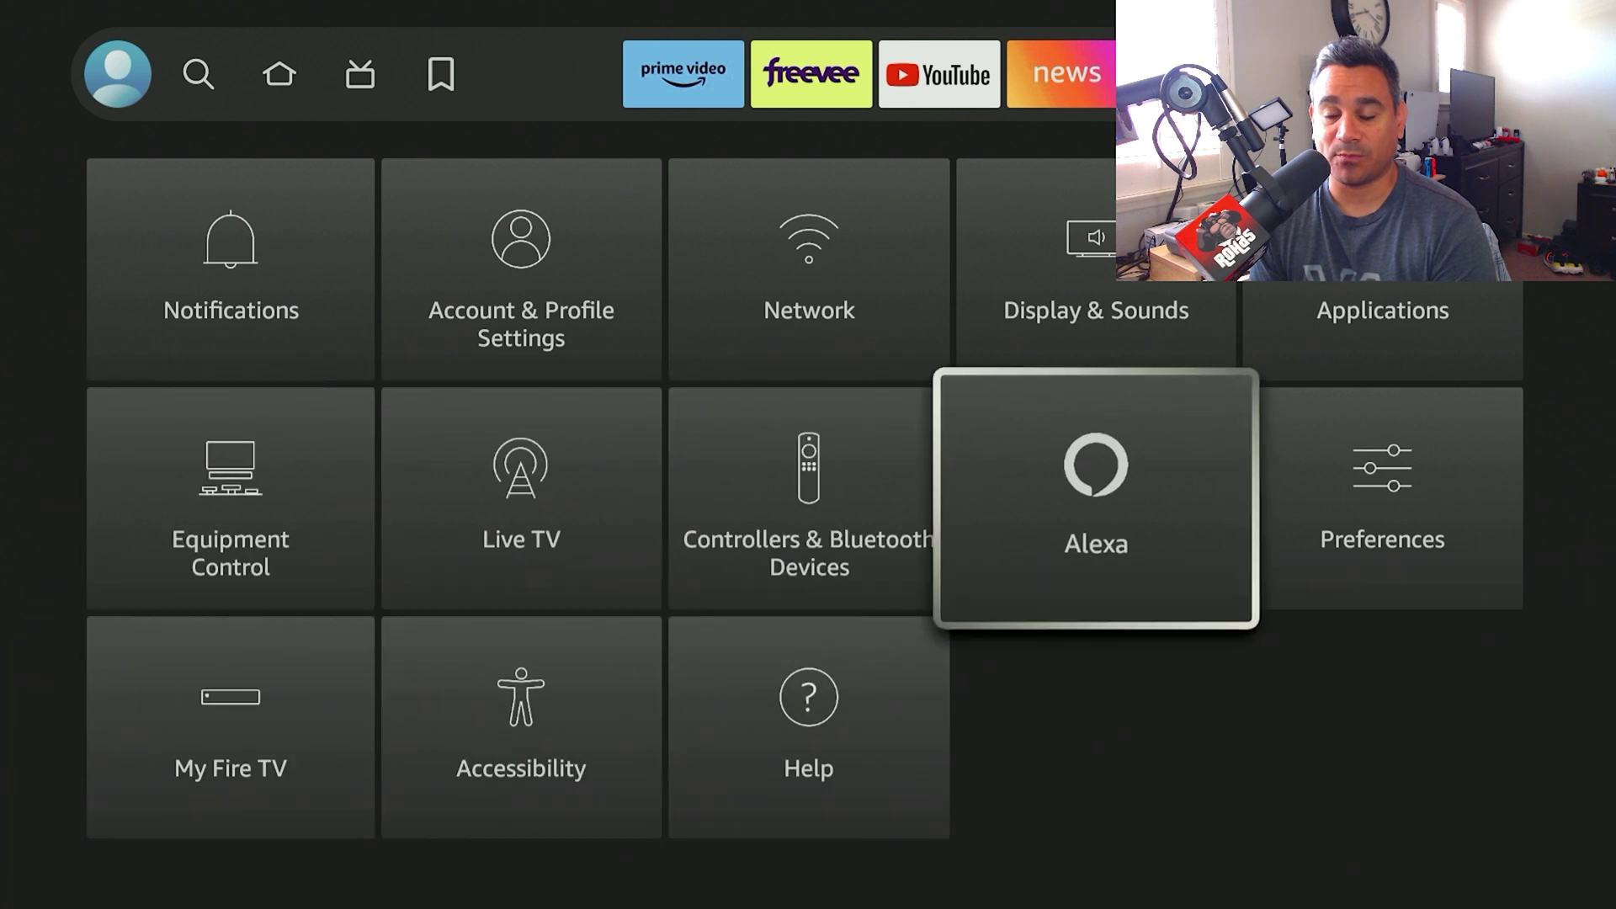
pyautogui.press('Right')
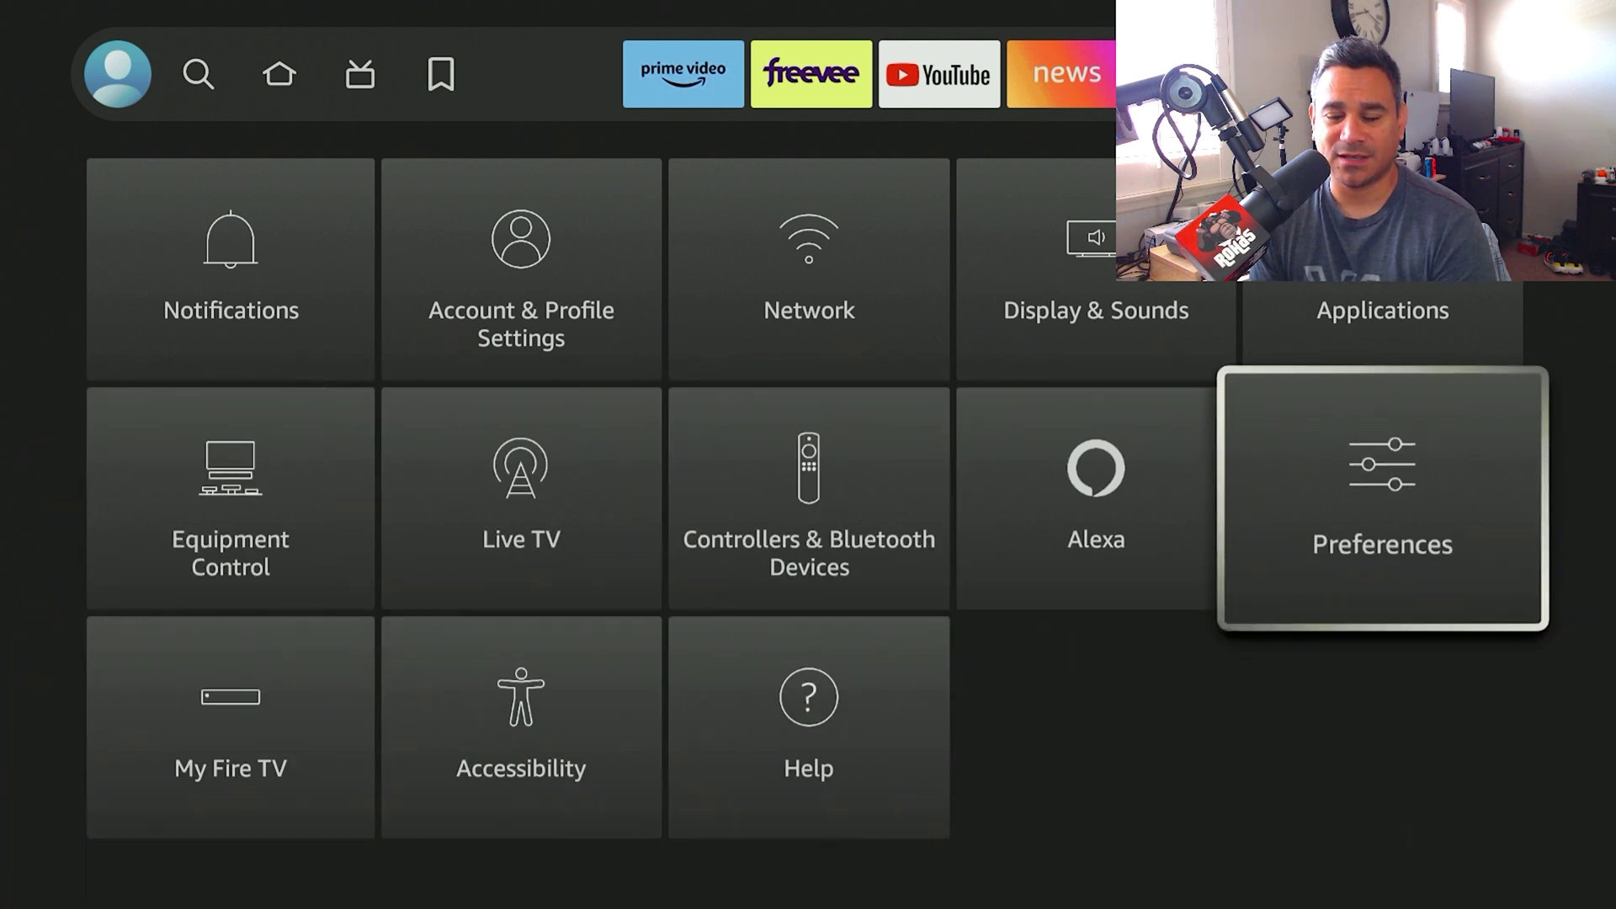
pyautogui.press('Up')
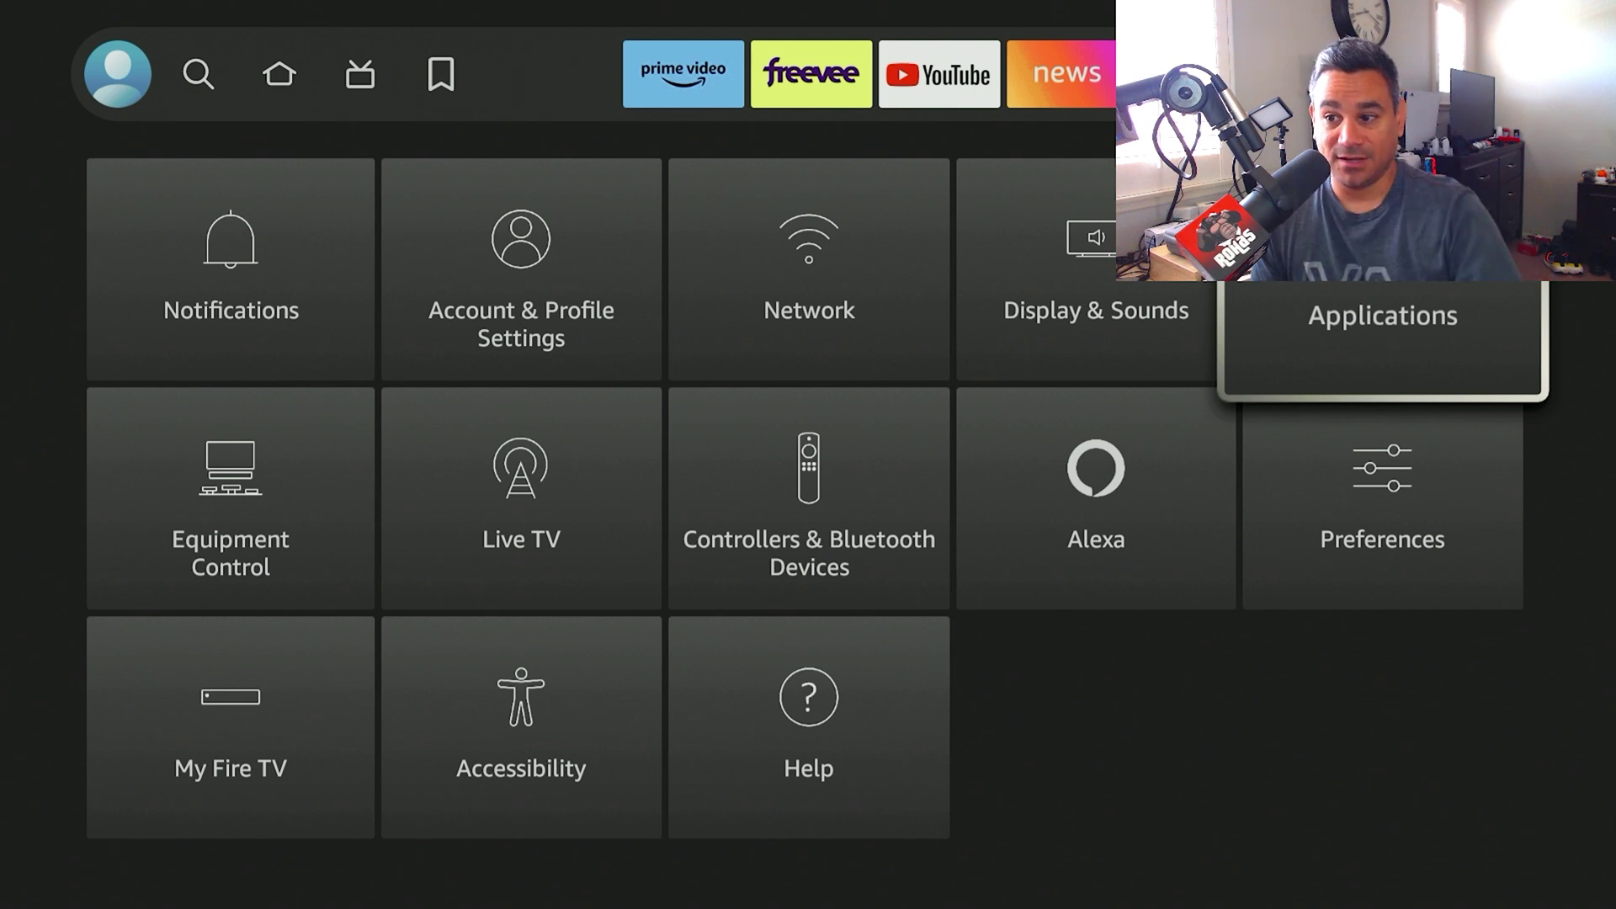
pyautogui.press('Return')
pyautogui.press('Down')
pyautogui.press('Down')
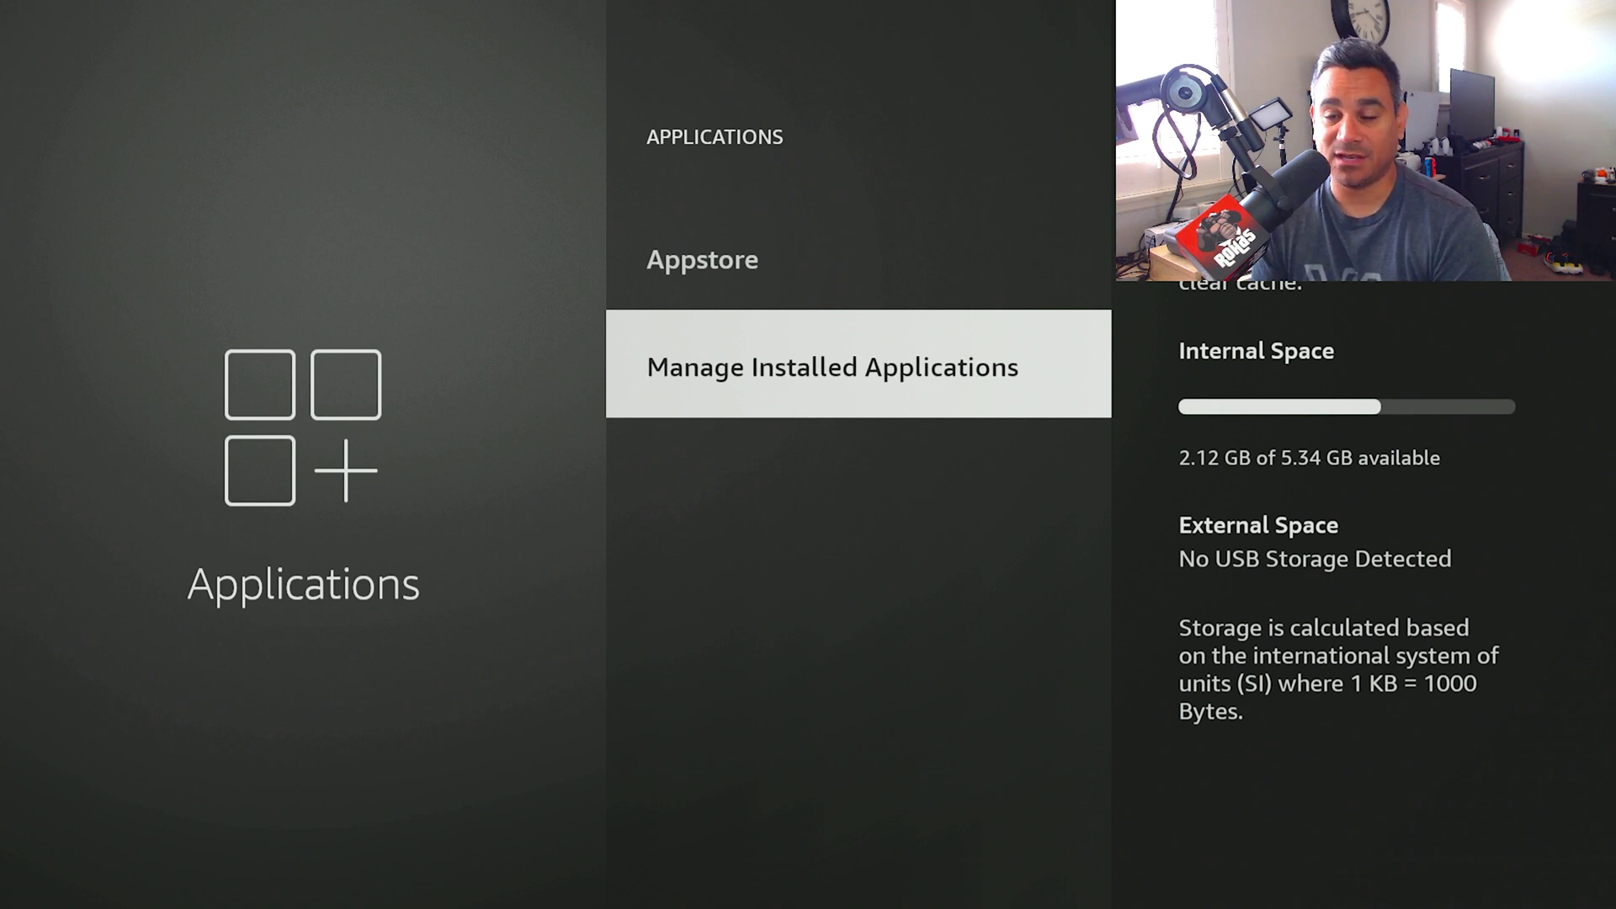
pyautogui.press('Return')
# - Sort the list of installed applications by App Size
pyautogui.press('Down')
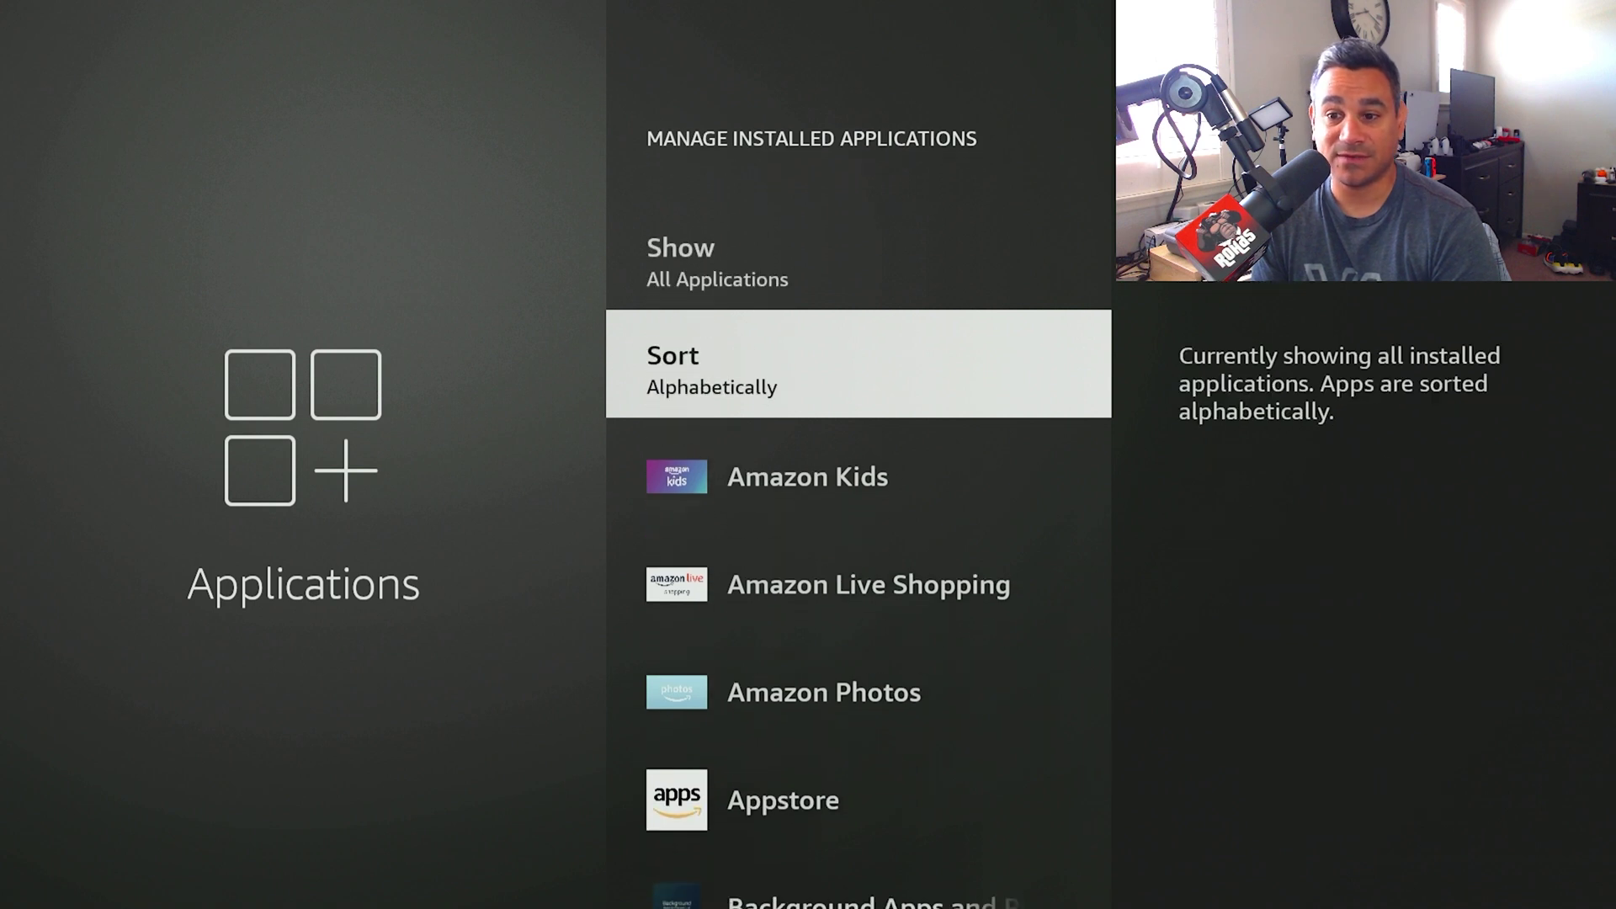
pyautogui.press('Return')
pyautogui.press('Down')
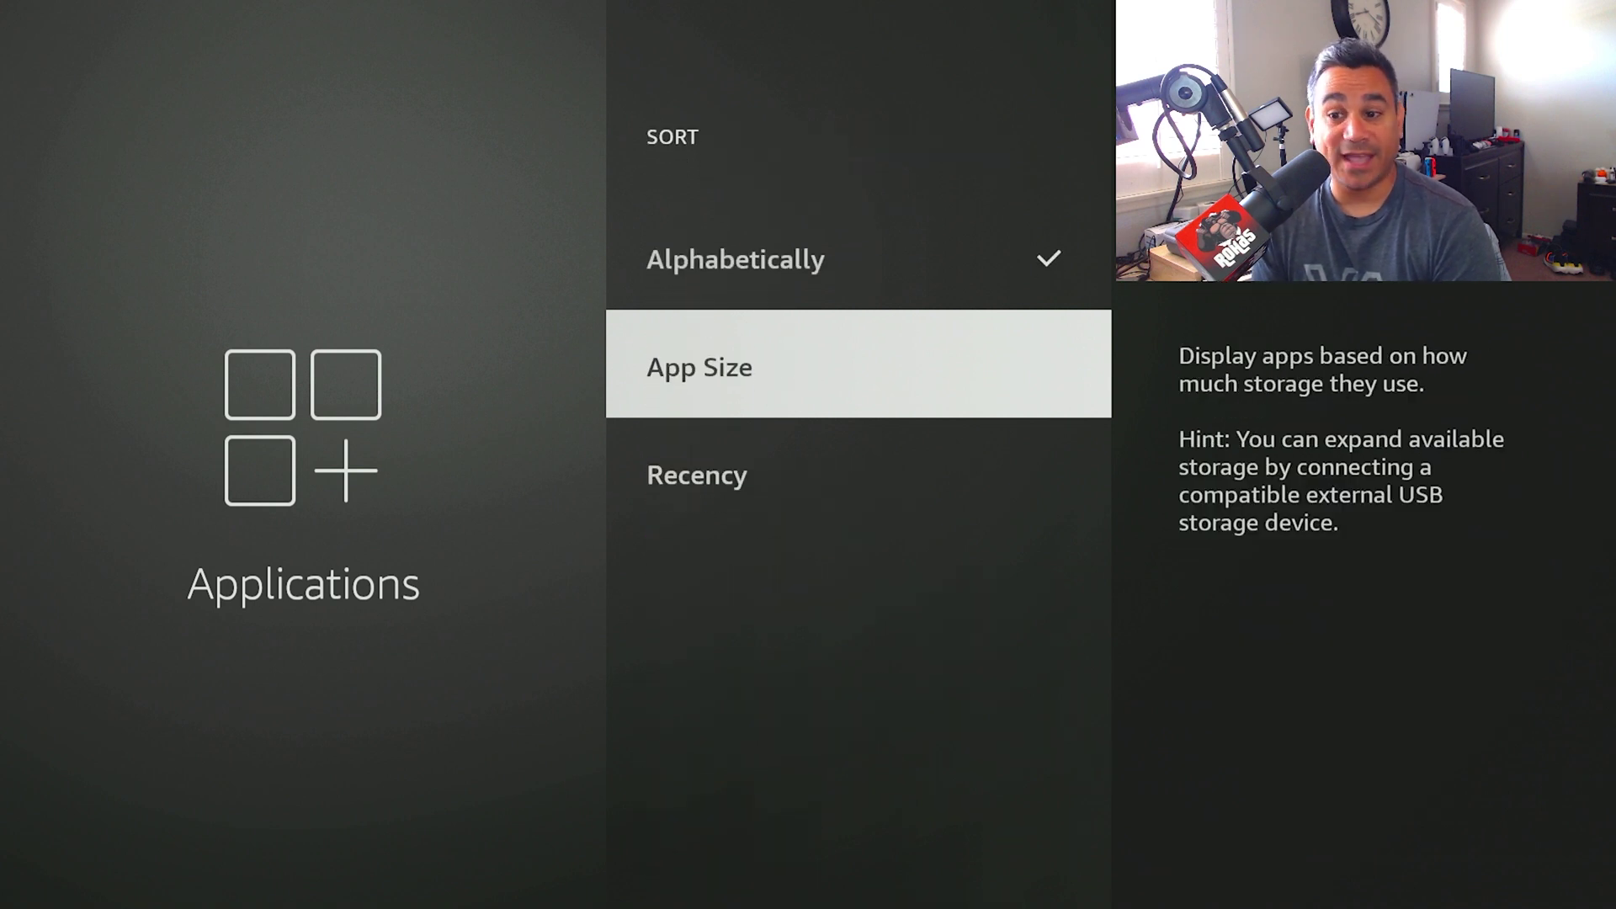
pyautogui.press('Return')
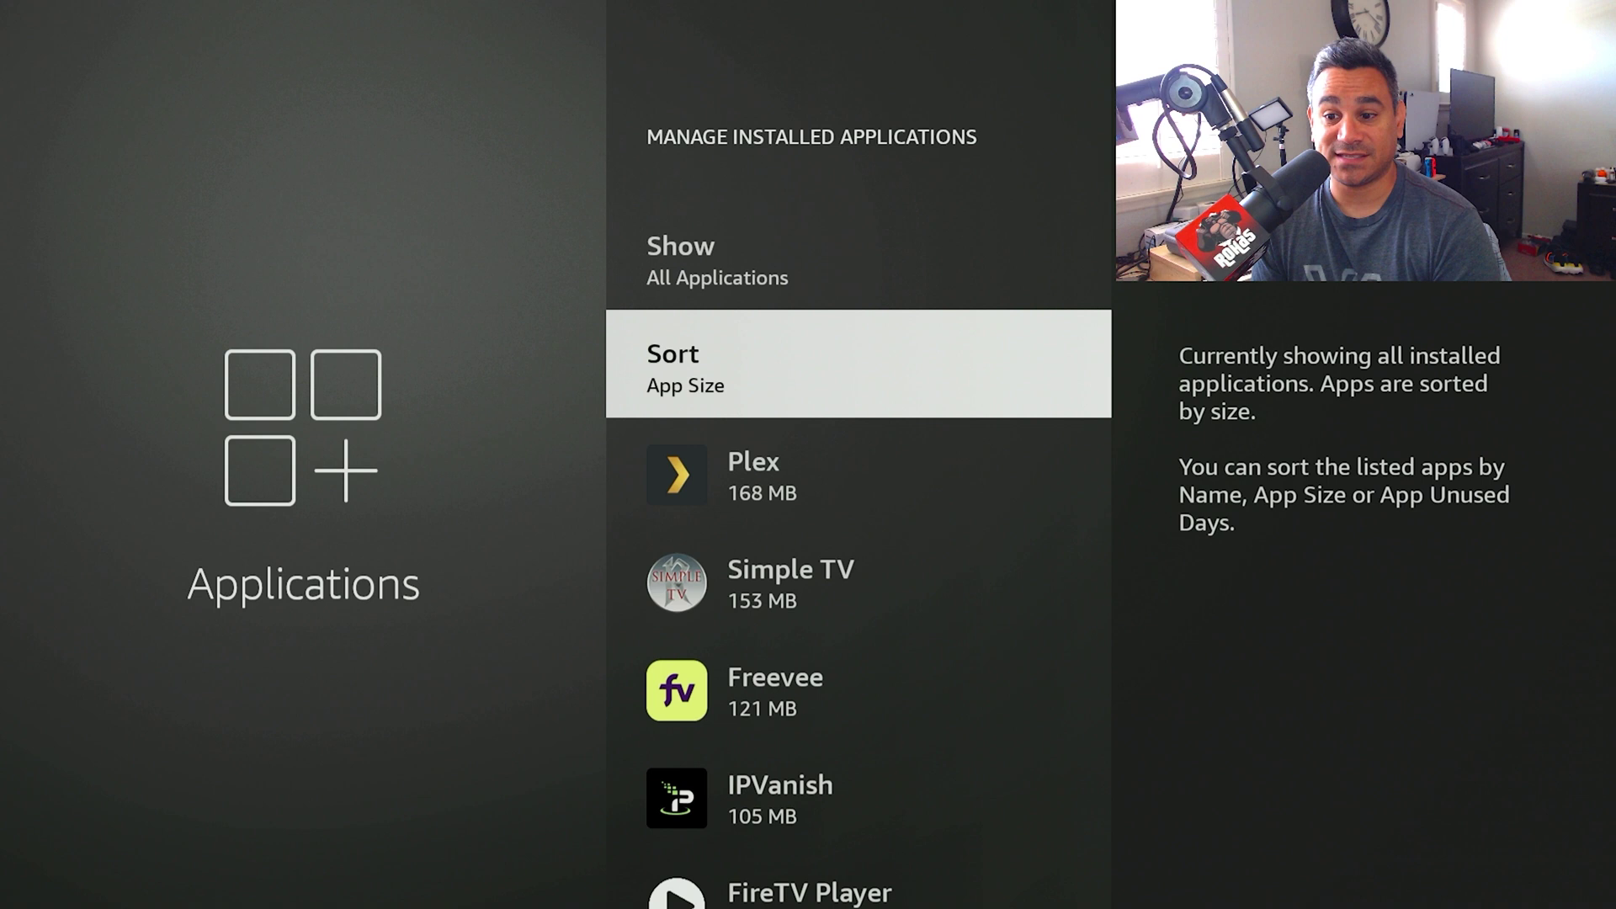
# - Uninstall the Simple TV application and return to the Applications settings
pyautogui.press('Down')
pyautogui.press('Down')
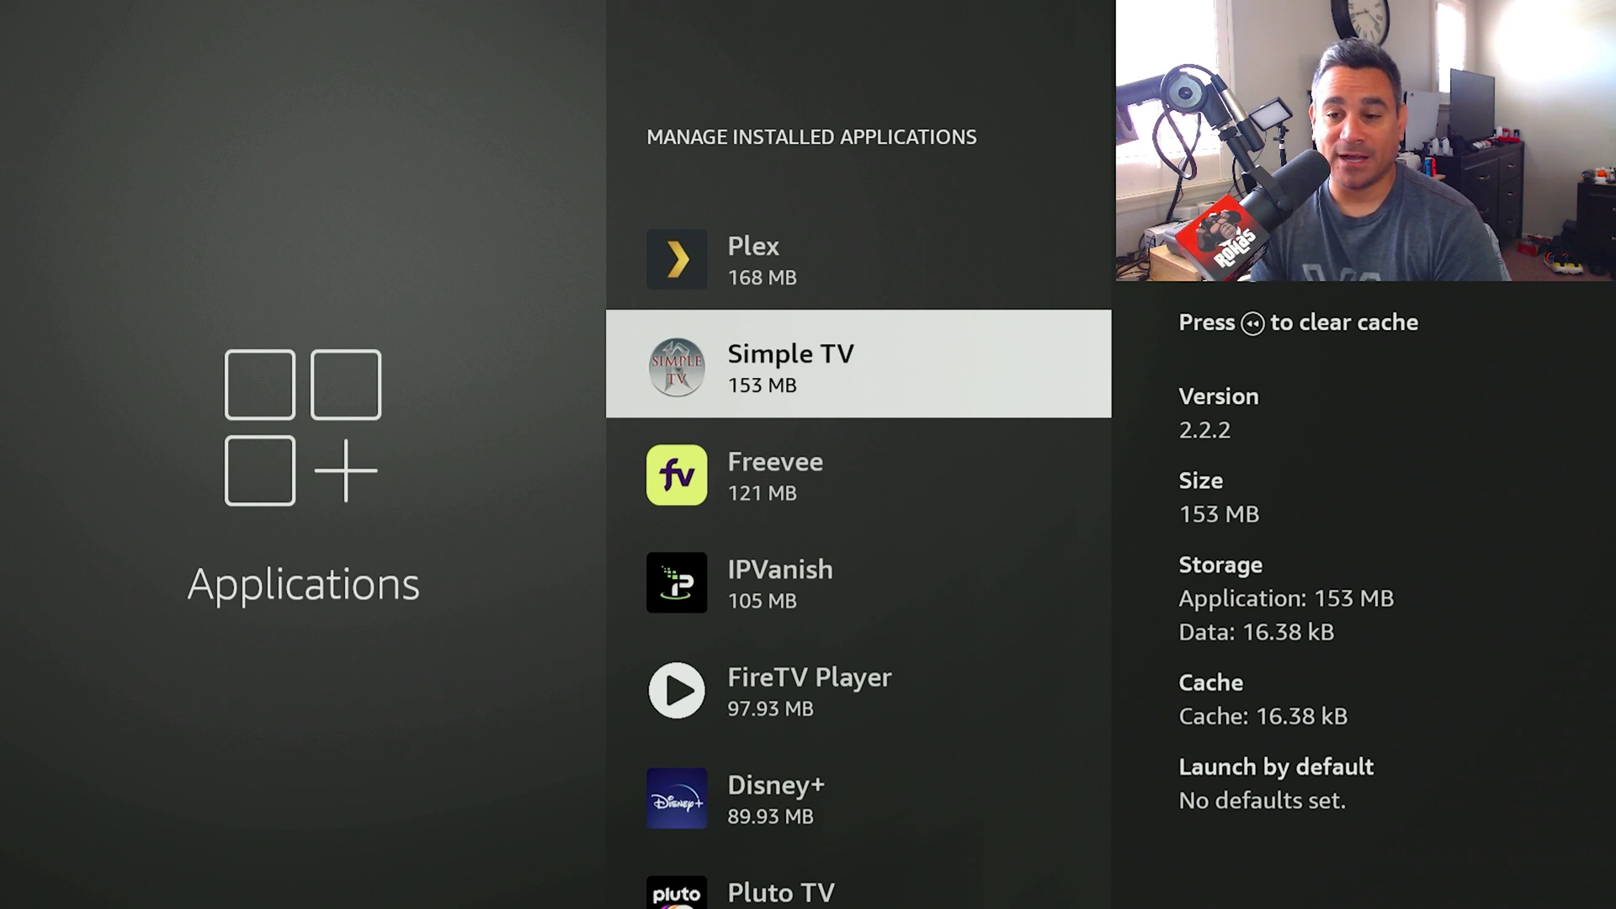
pyautogui.press('Return')
pyautogui.press('Down')
pyautogui.press('Down')
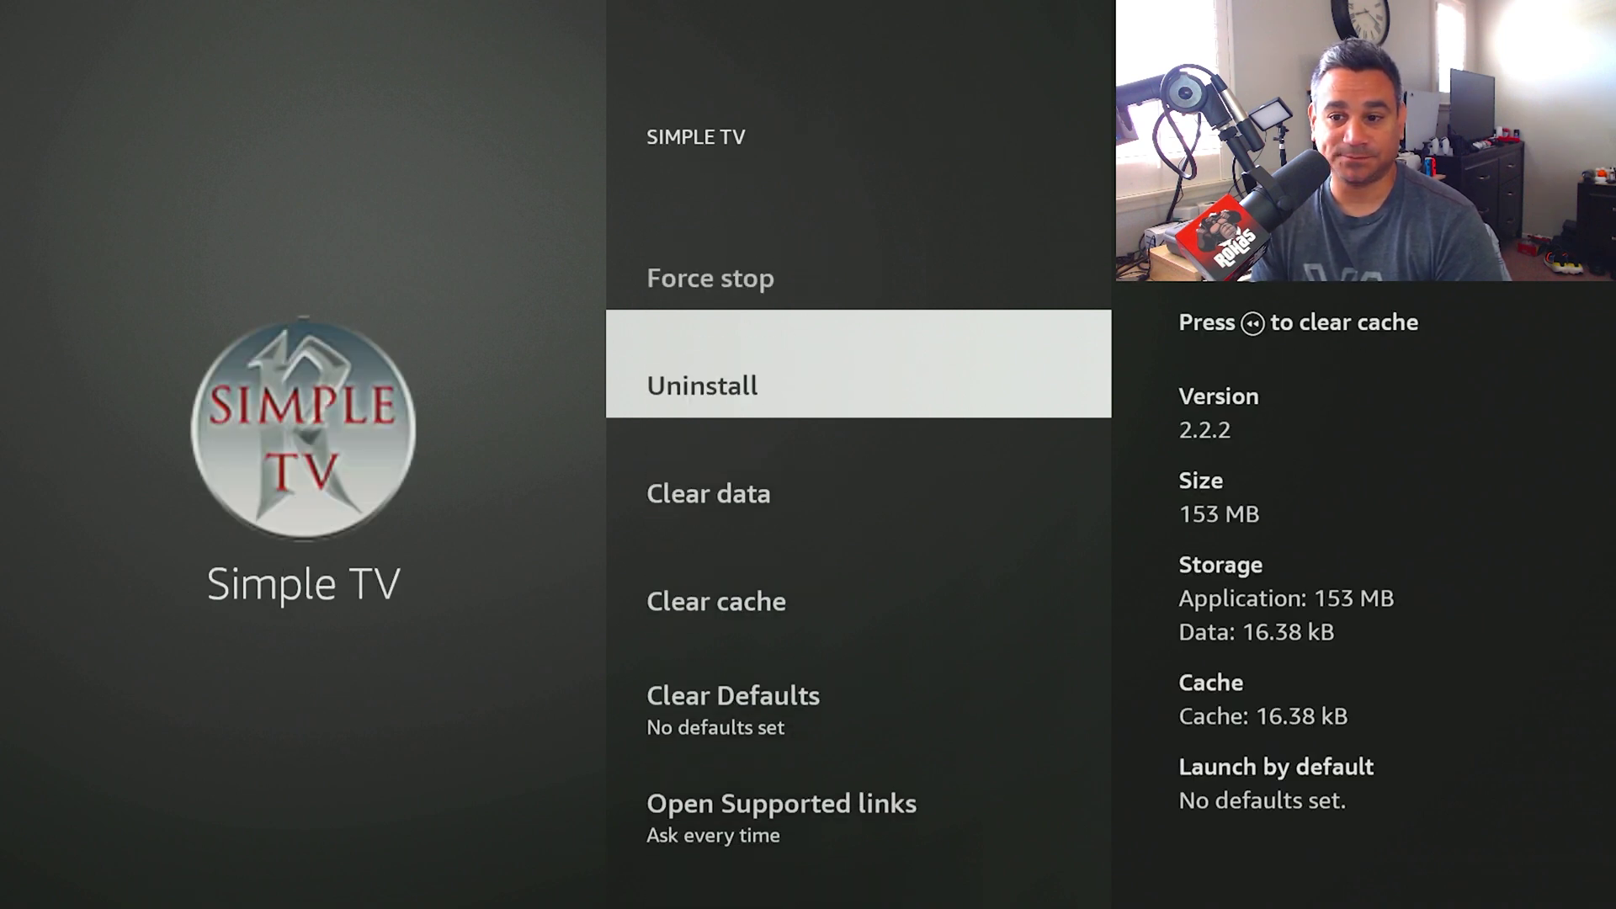
pyautogui.press('Return')
pyautogui.press('Return')
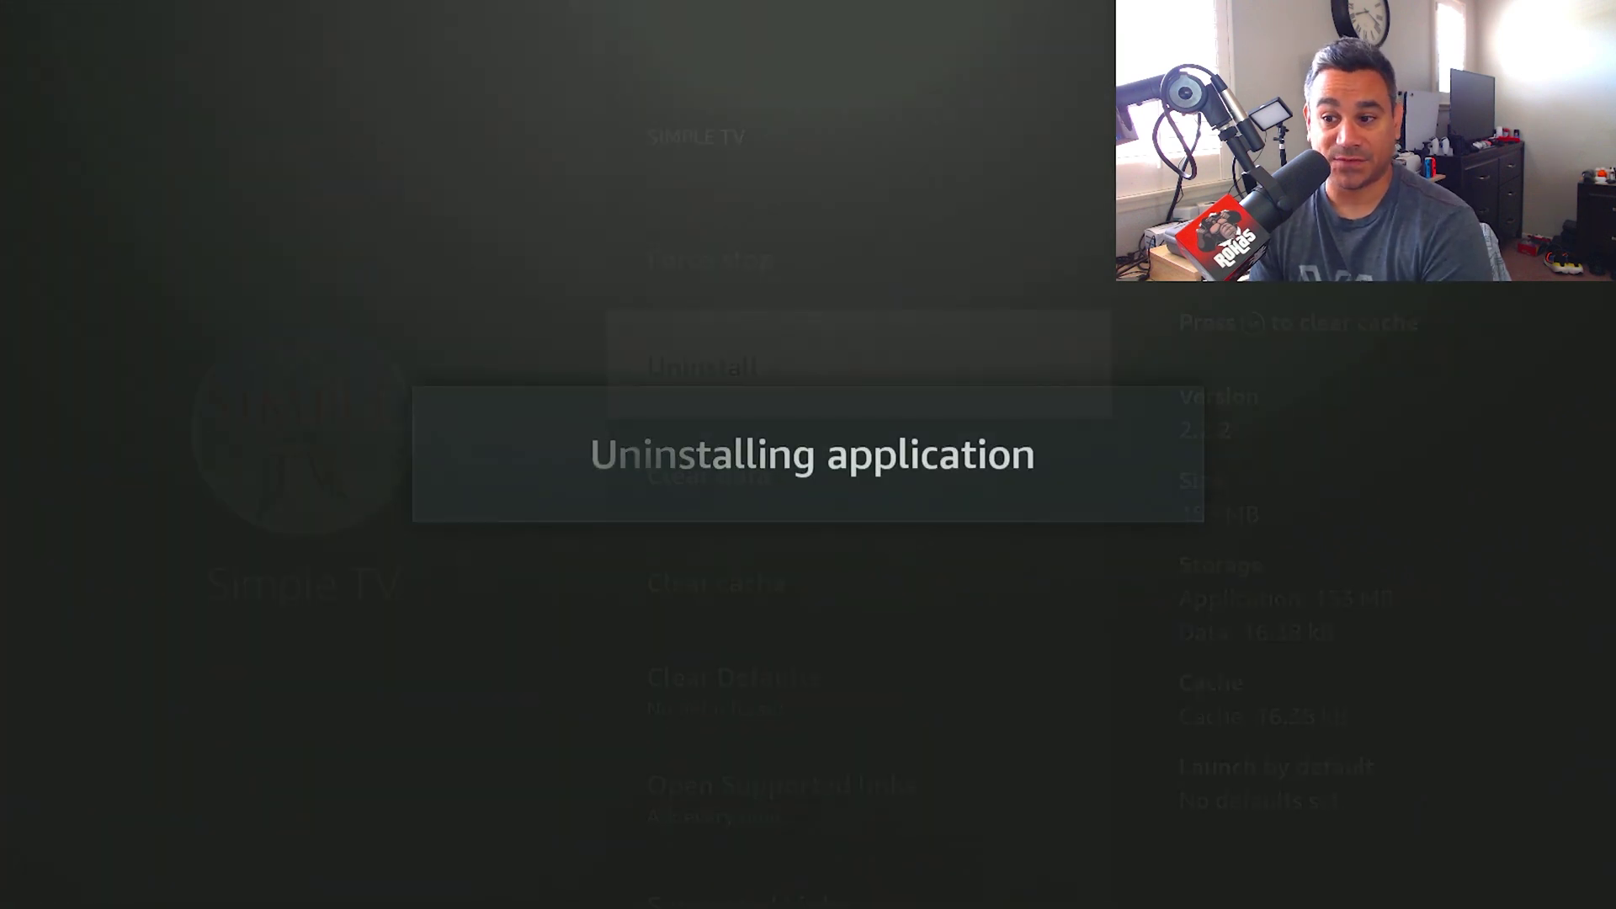
pyautogui.press('Escape')
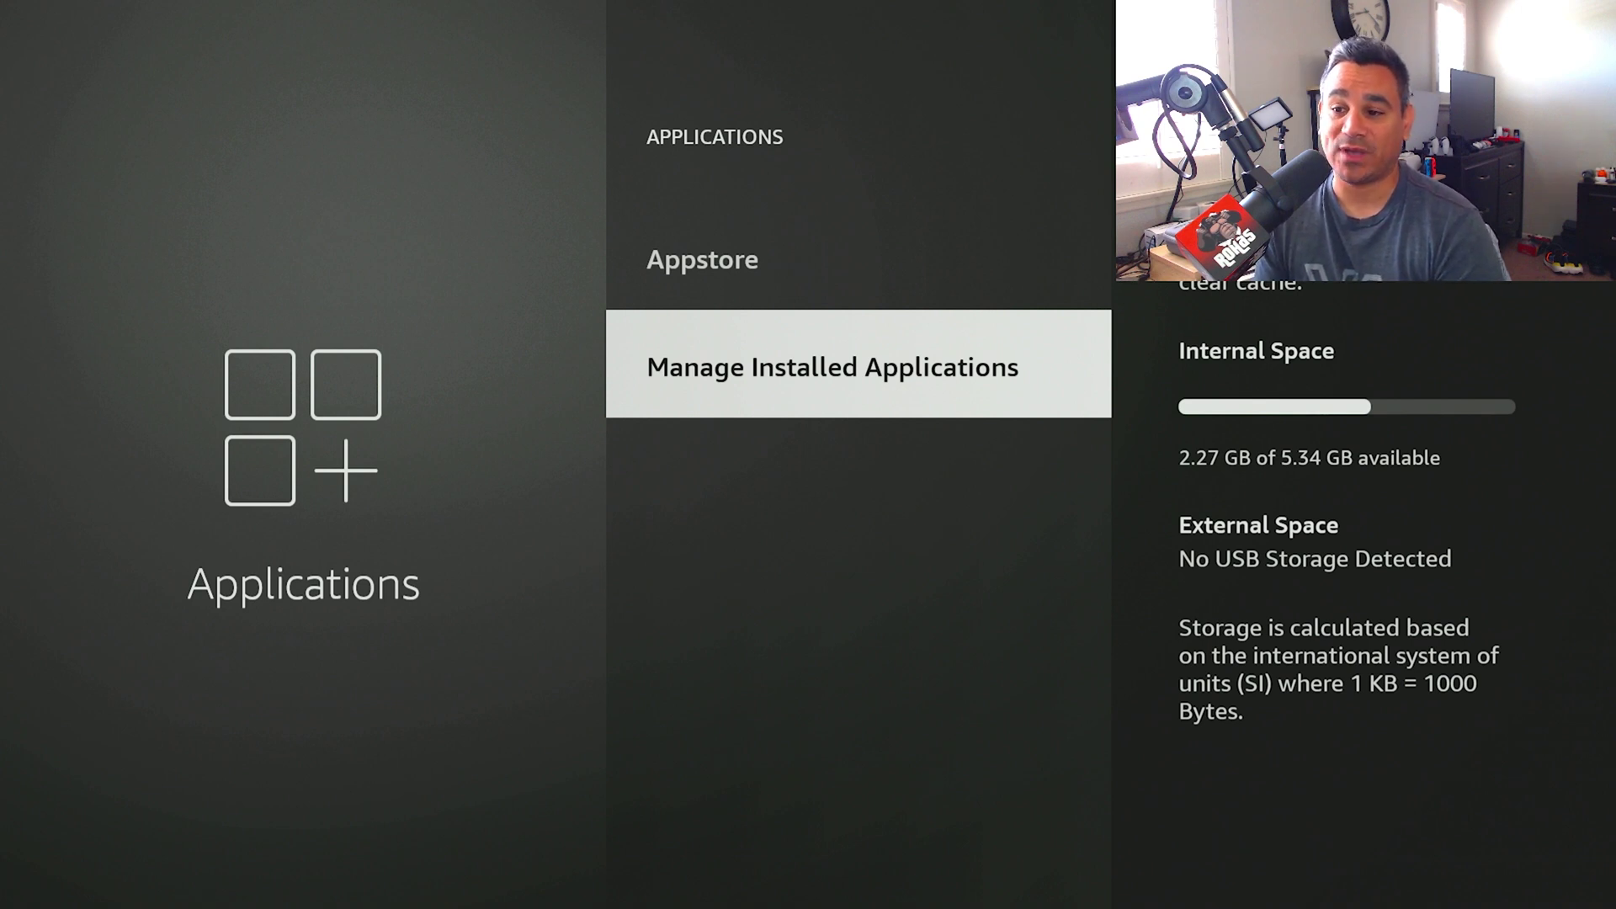
# - Go back to the main settings and open the My Fire TV settings
pyautogui.press('Escape')
pyautogui.press('Left')
pyautogui.press('Left')
pyautogui.press('Left')
pyautogui.press('Left')
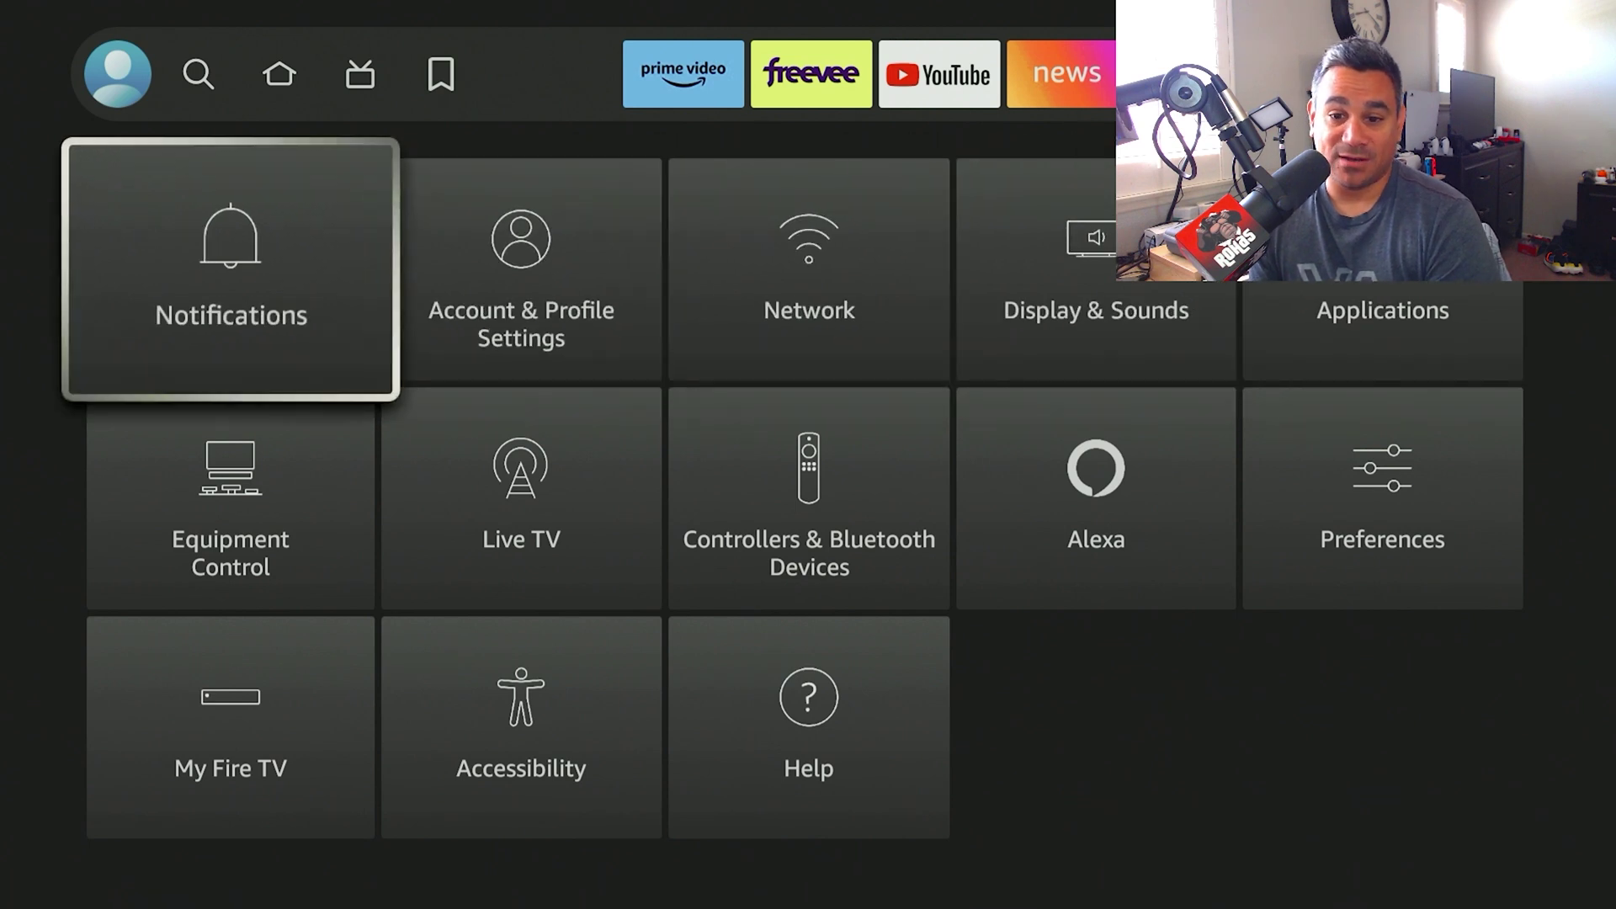
pyautogui.press('Down')
pyautogui.press('Down')
pyautogui.press('Return')
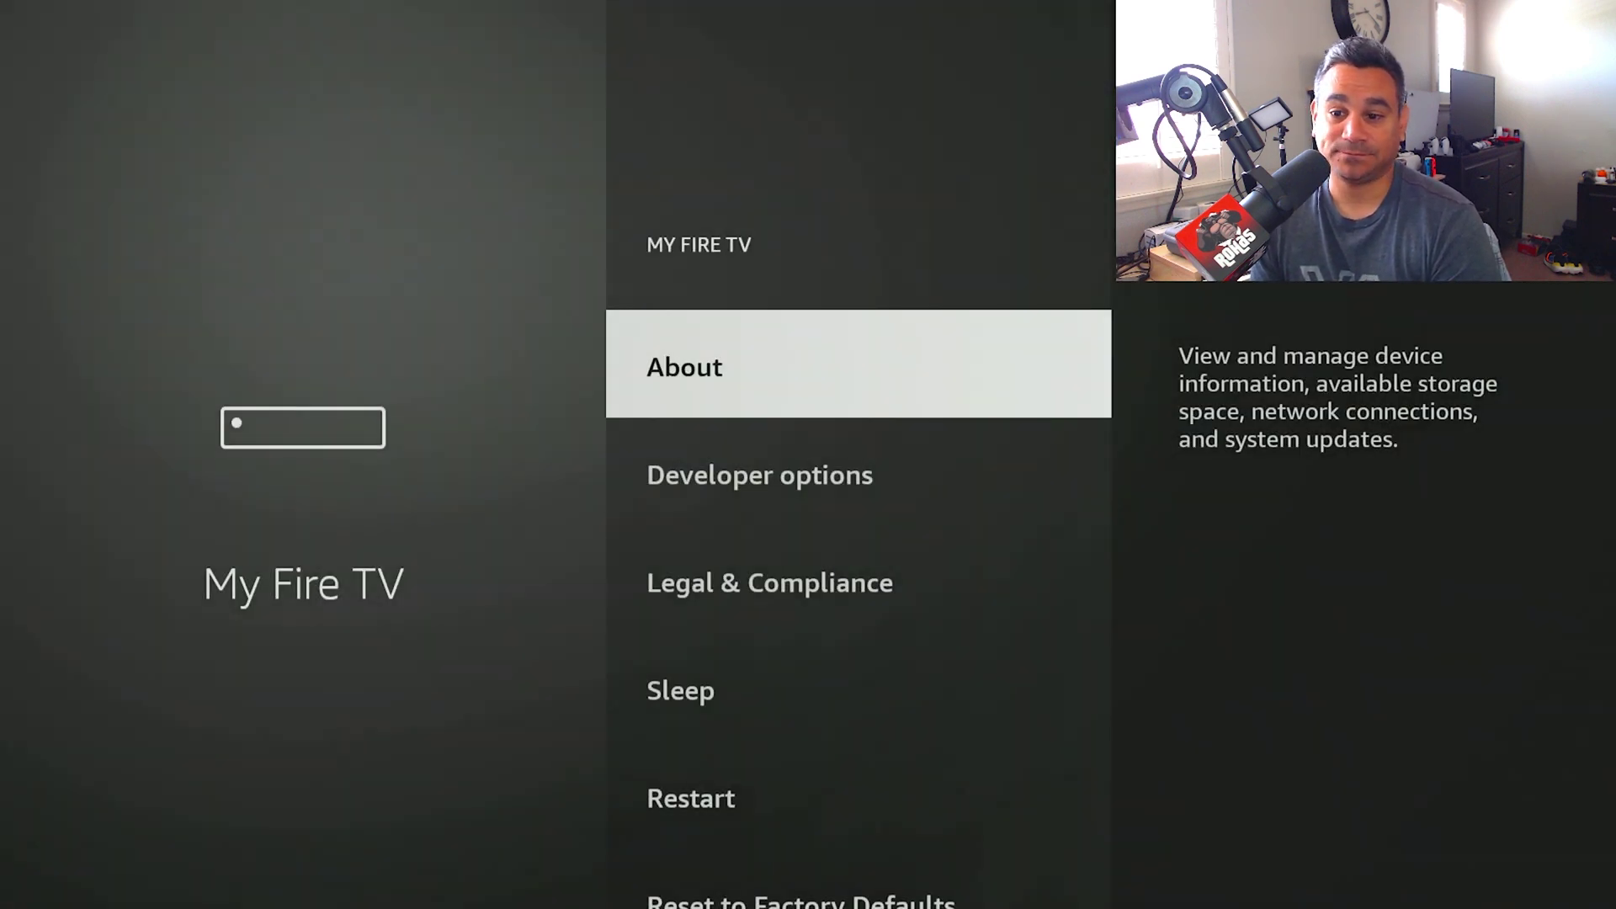
# - Bring up the Reset to Factory Defaults confirmation and dismiss it without resetting the device
pyautogui.press('Down')
pyautogui.press('Down')
pyautogui.press('Down')
pyautogui.press('Down')
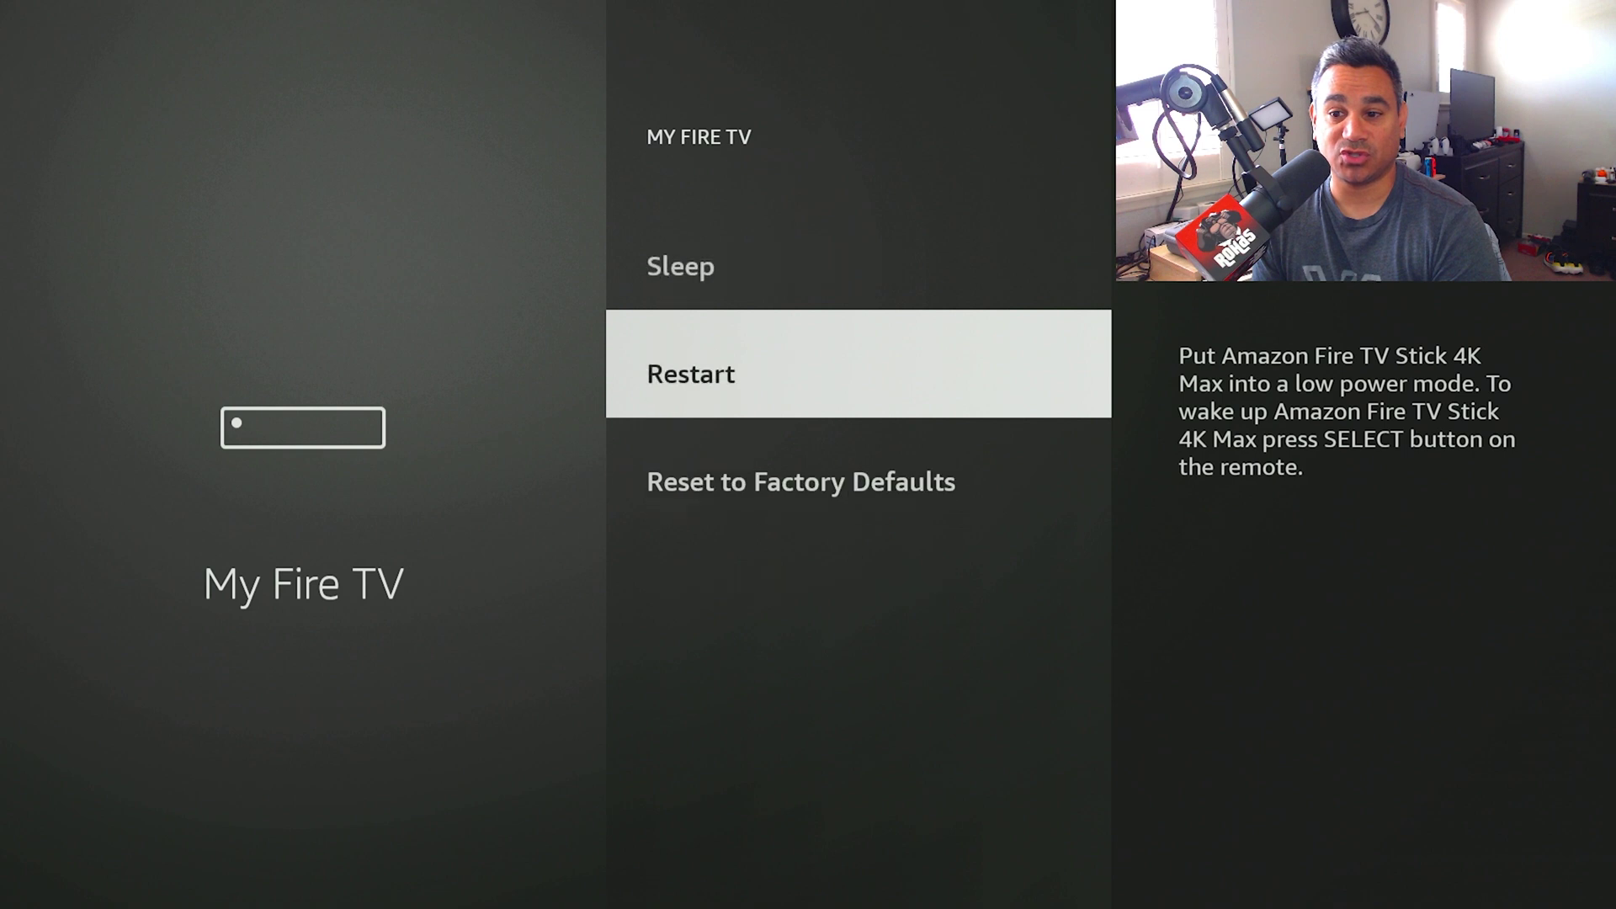
pyautogui.press('Down')
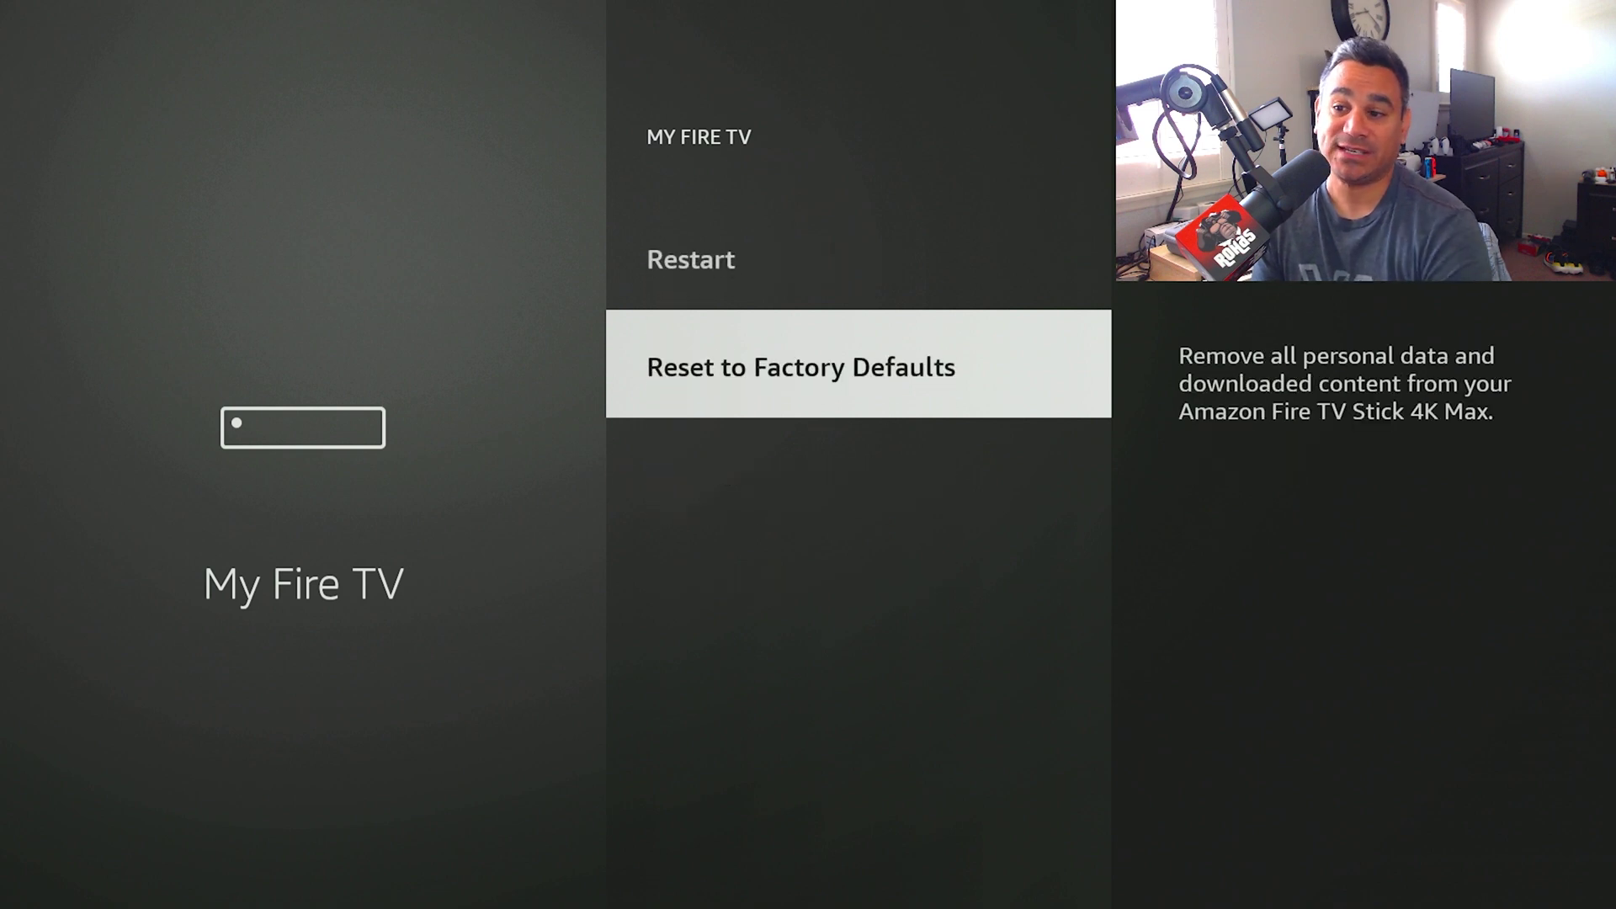
pyautogui.press('Return')
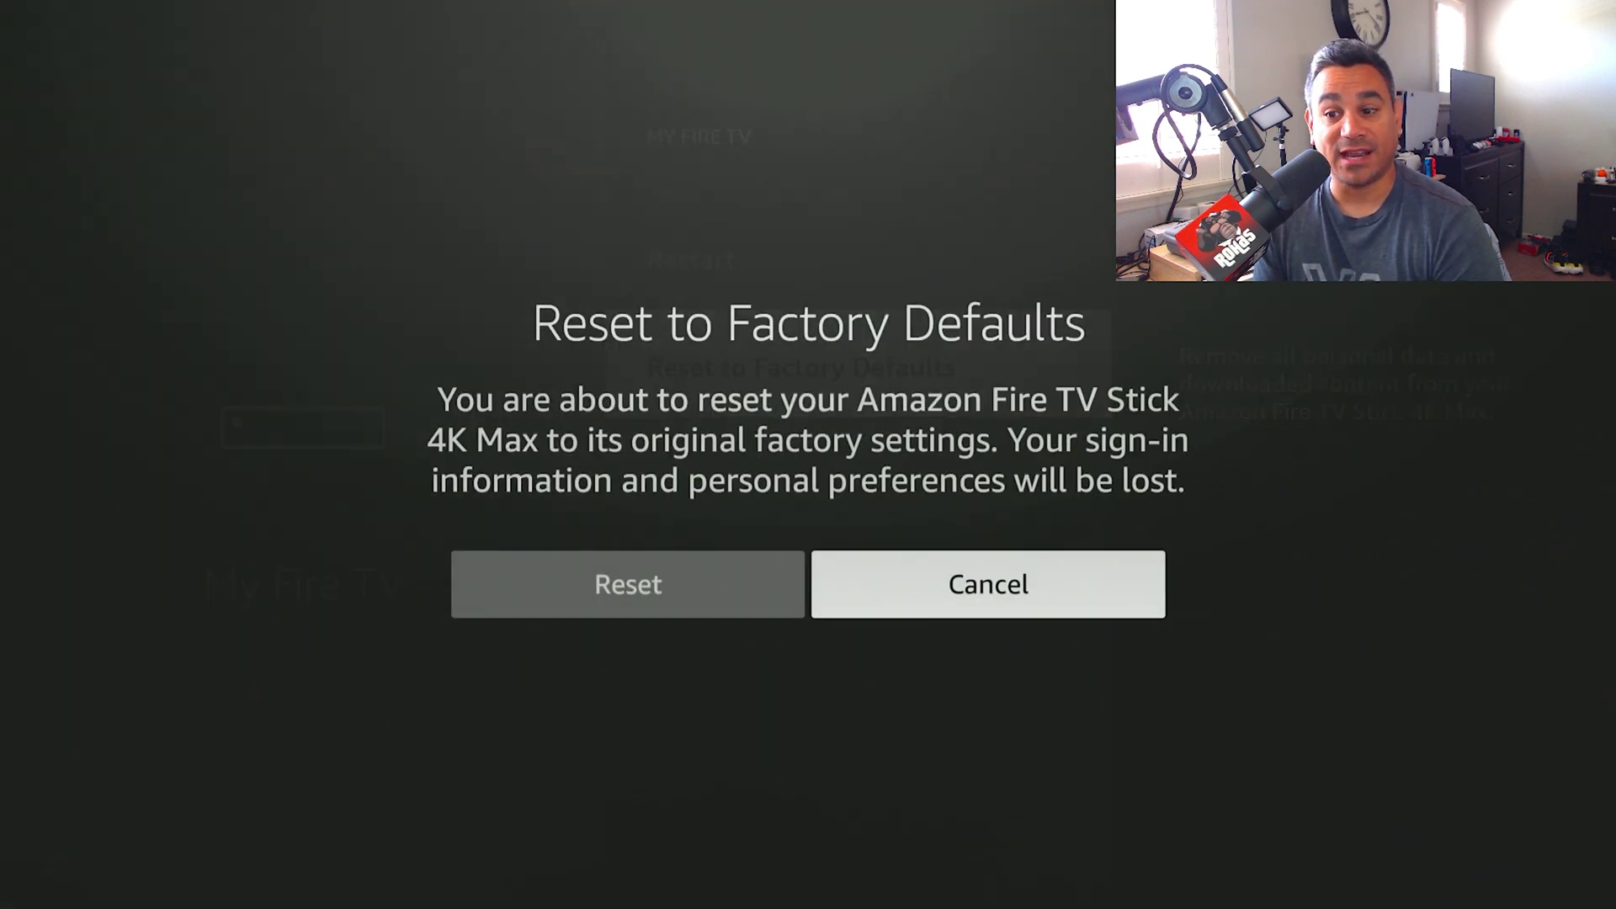
pyautogui.press('Left')
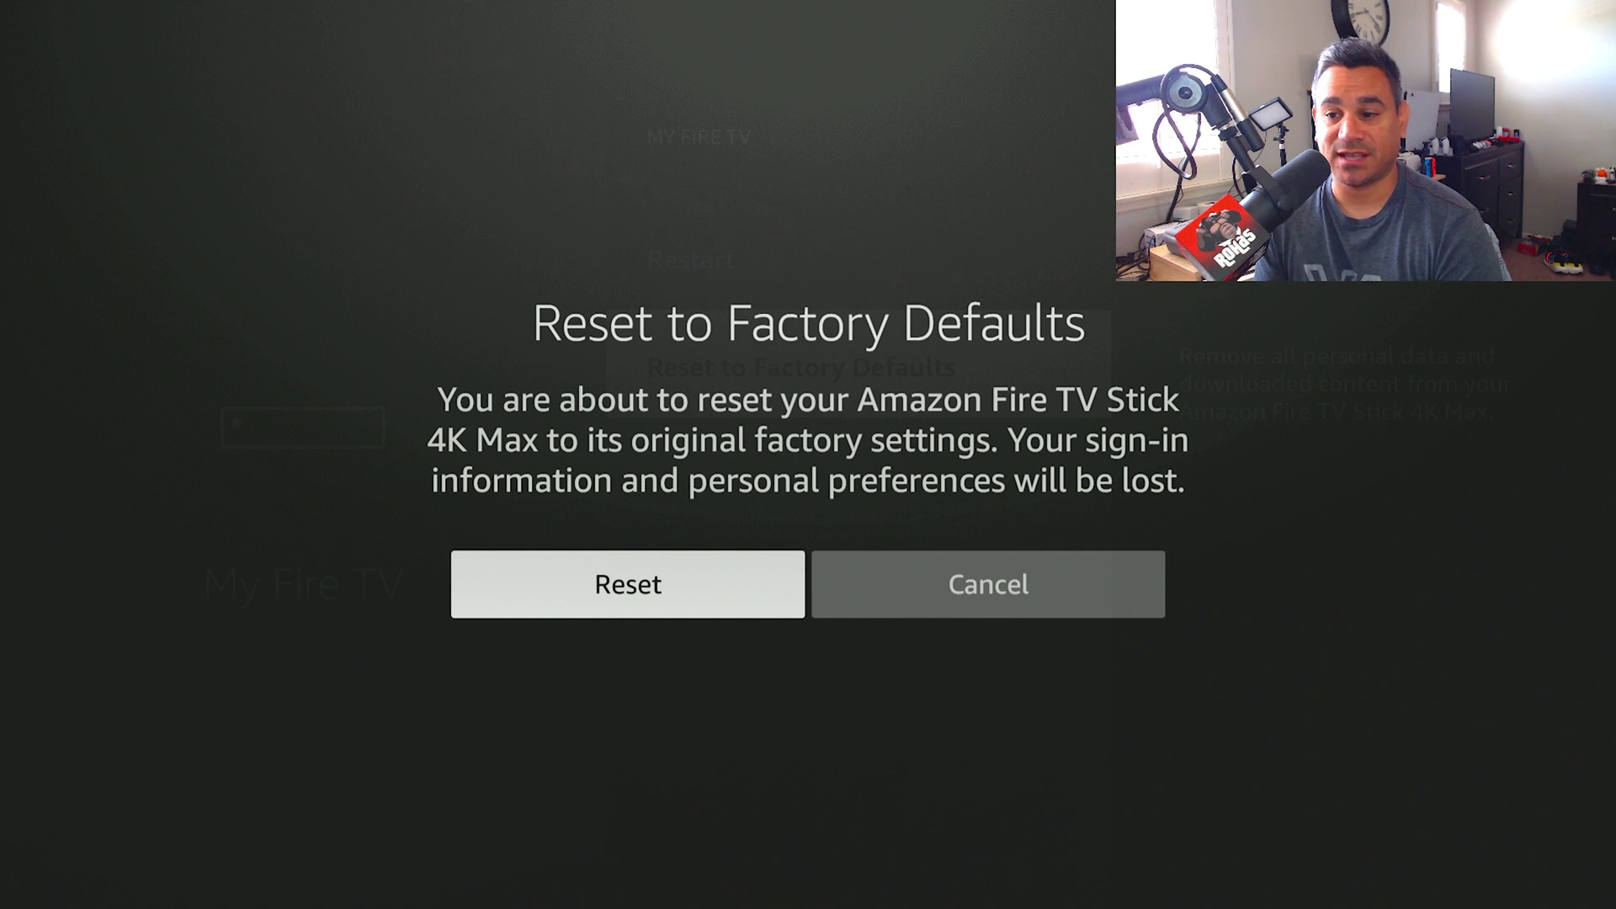
pyautogui.press('Escape')
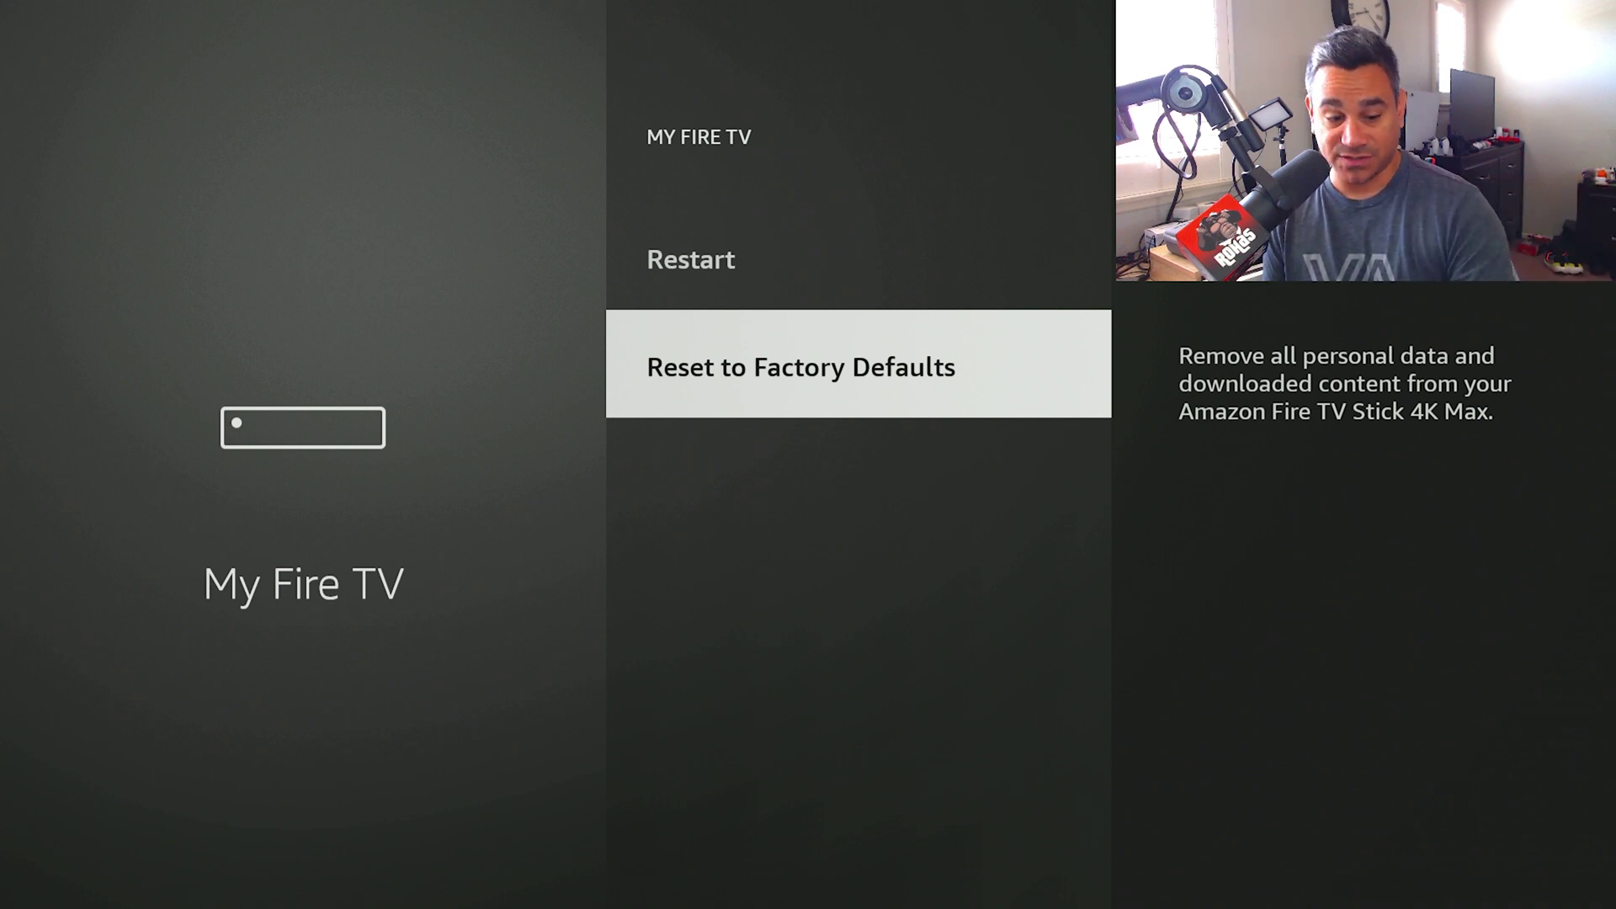
# - Leave My Fire TV and open the Manage Installed Applications list in the Applications settings
pyautogui.press('Escape')
pyautogui.press('Up')
pyautogui.press('Right')
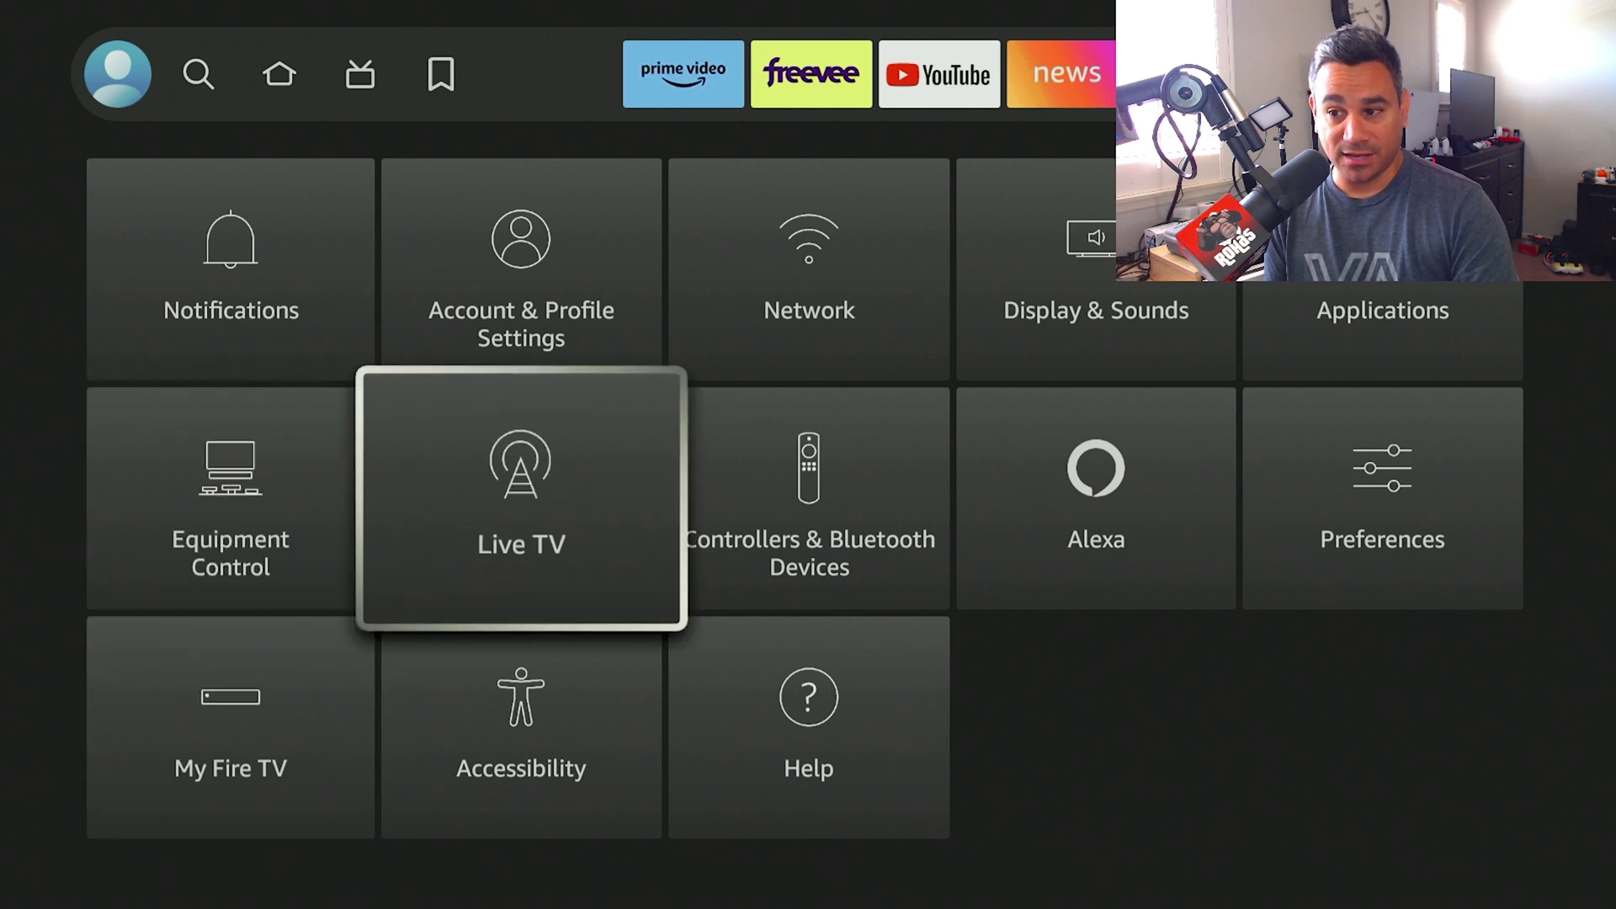
pyautogui.press('Up')
pyautogui.press('Right')
pyautogui.press('Right')
pyautogui.press('Right')
pyautogui.press('Return')
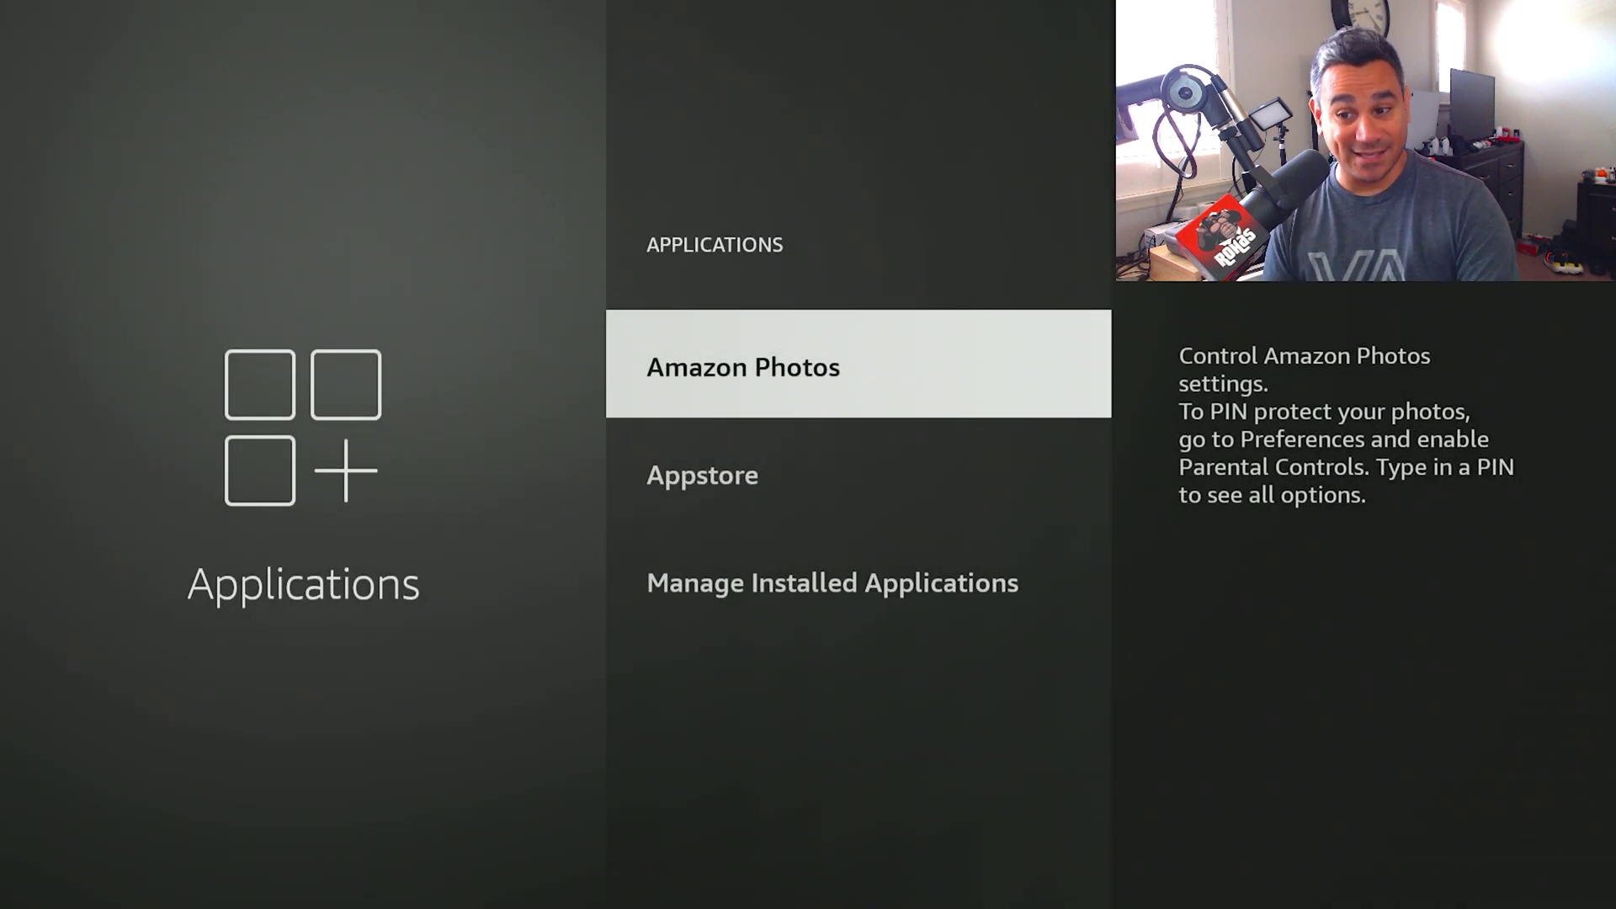
pyautogui.press('Down')
pyautogui.press('Down')
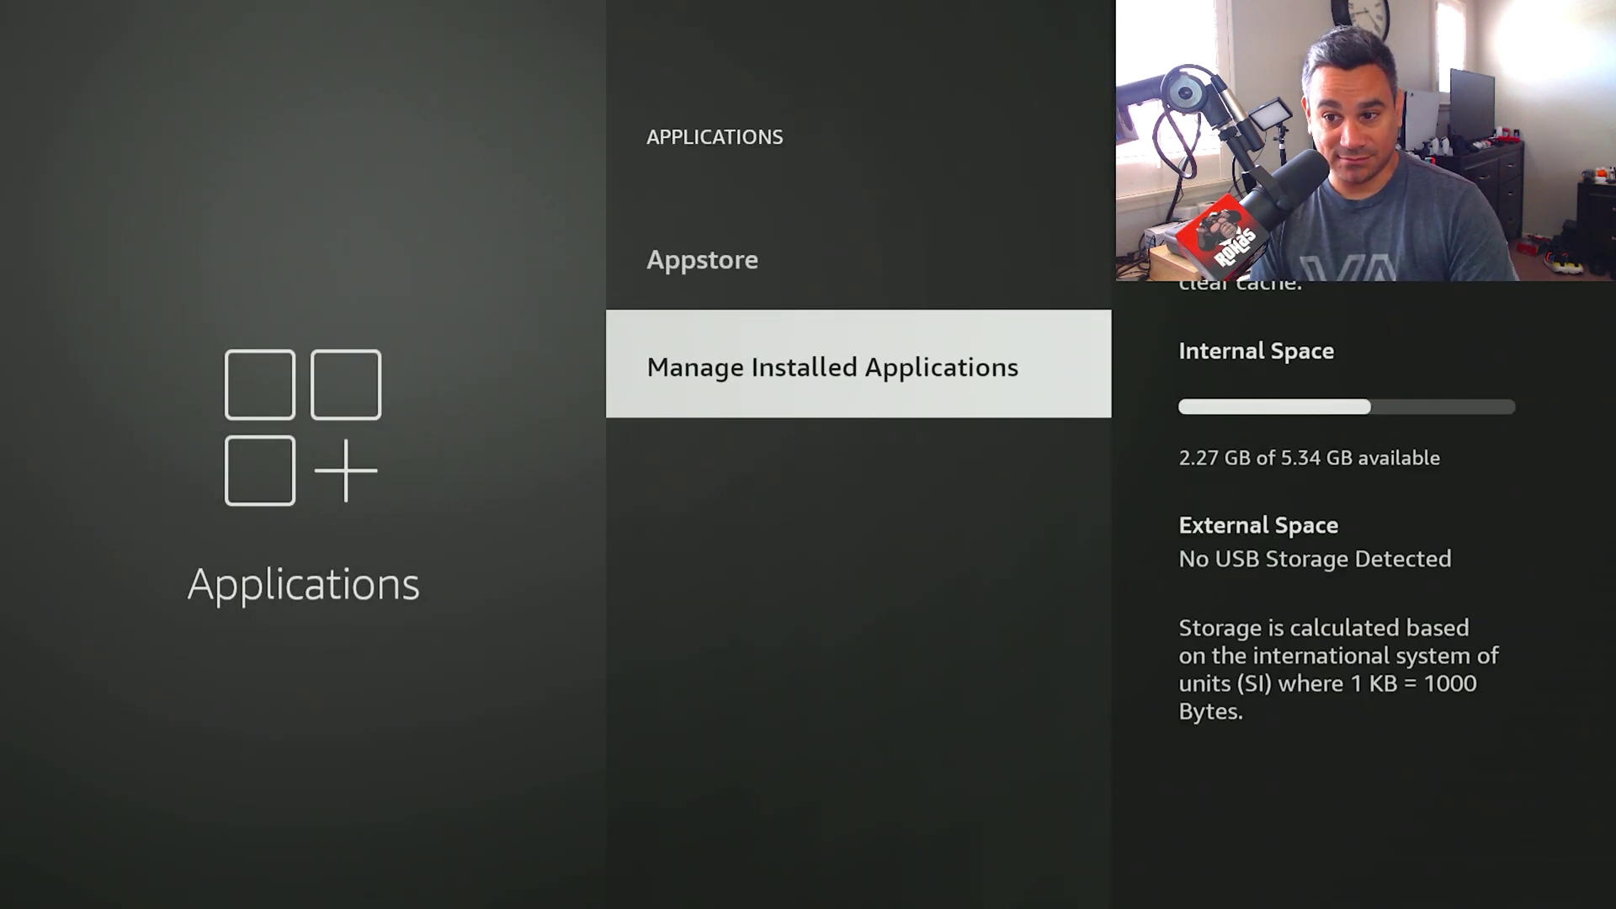
pyautogui.press('Return')
# - Browse the installed applications to examine each app's size, storage and cache use, and return to the home screen
pyautogui.press('Down')
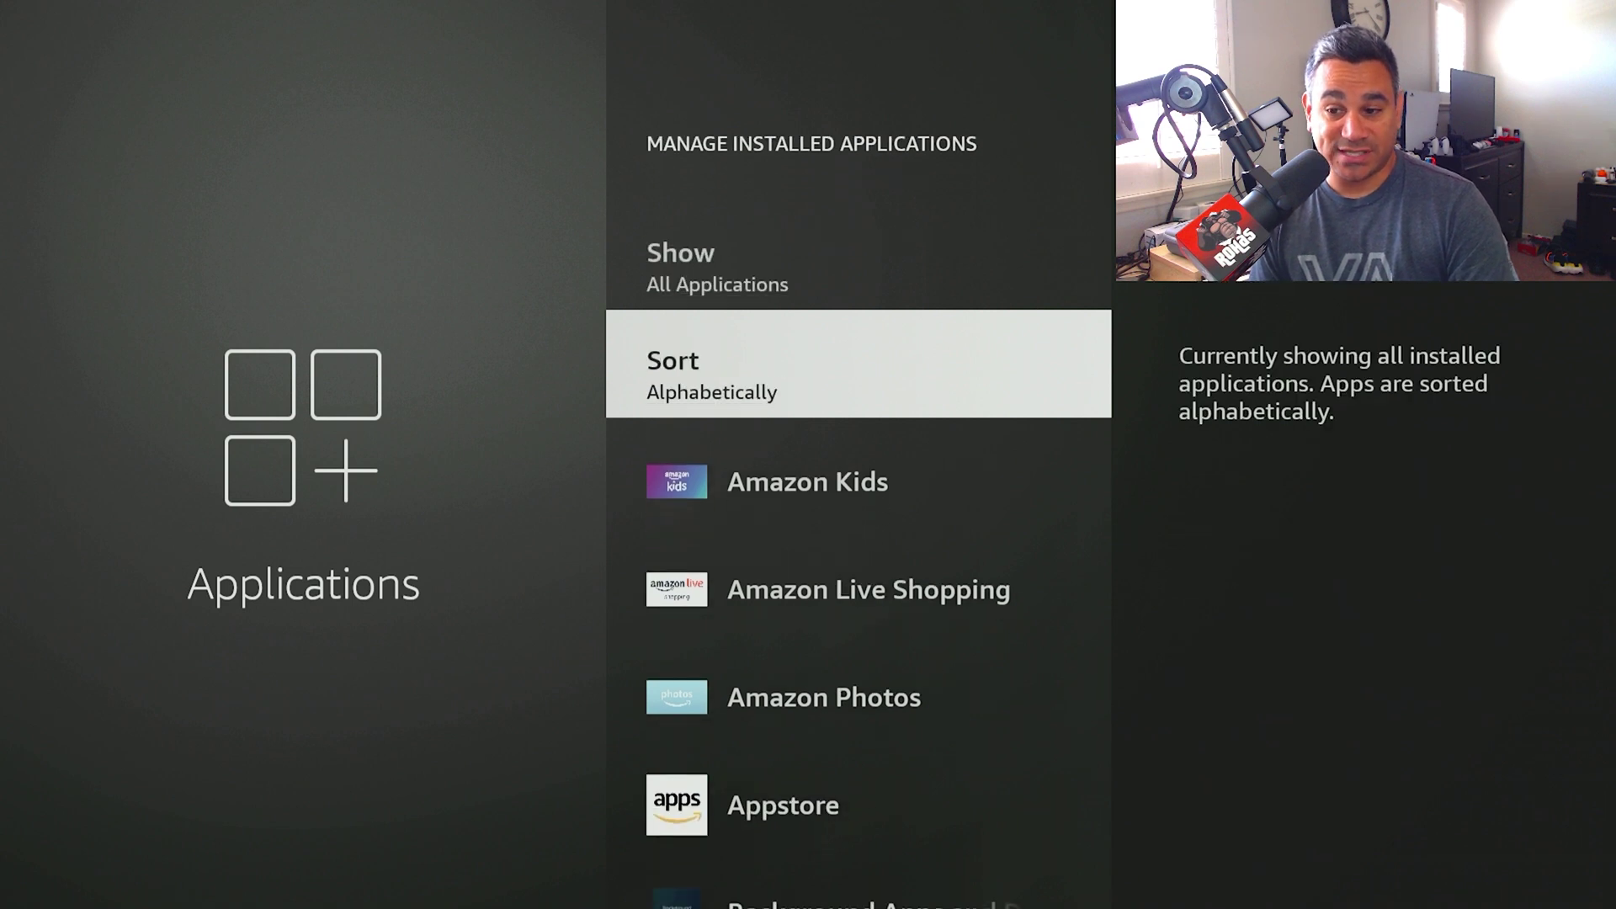
pyautogui.press('Down')
pyautogui.press('Down')
pyautogui.press('Down')
pyautogui.press('Down')
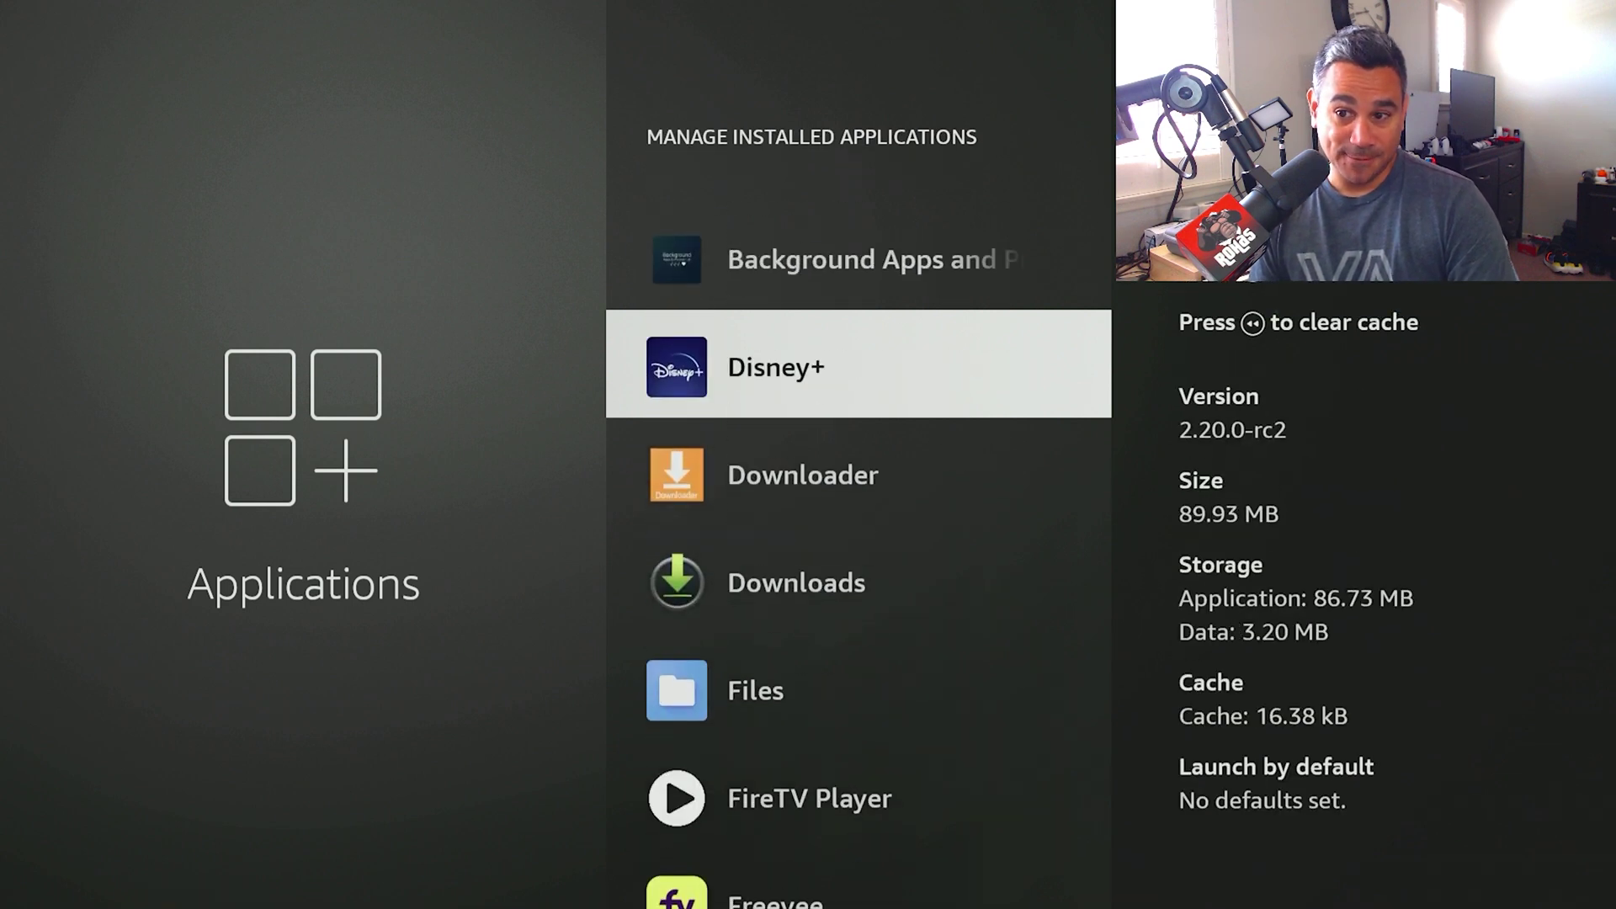
pyautogui.press('Down')
pyautogui.press('Down')
pyautogui.press('Down')
pyautogui.press('Down')
pyautogui.press('Down')
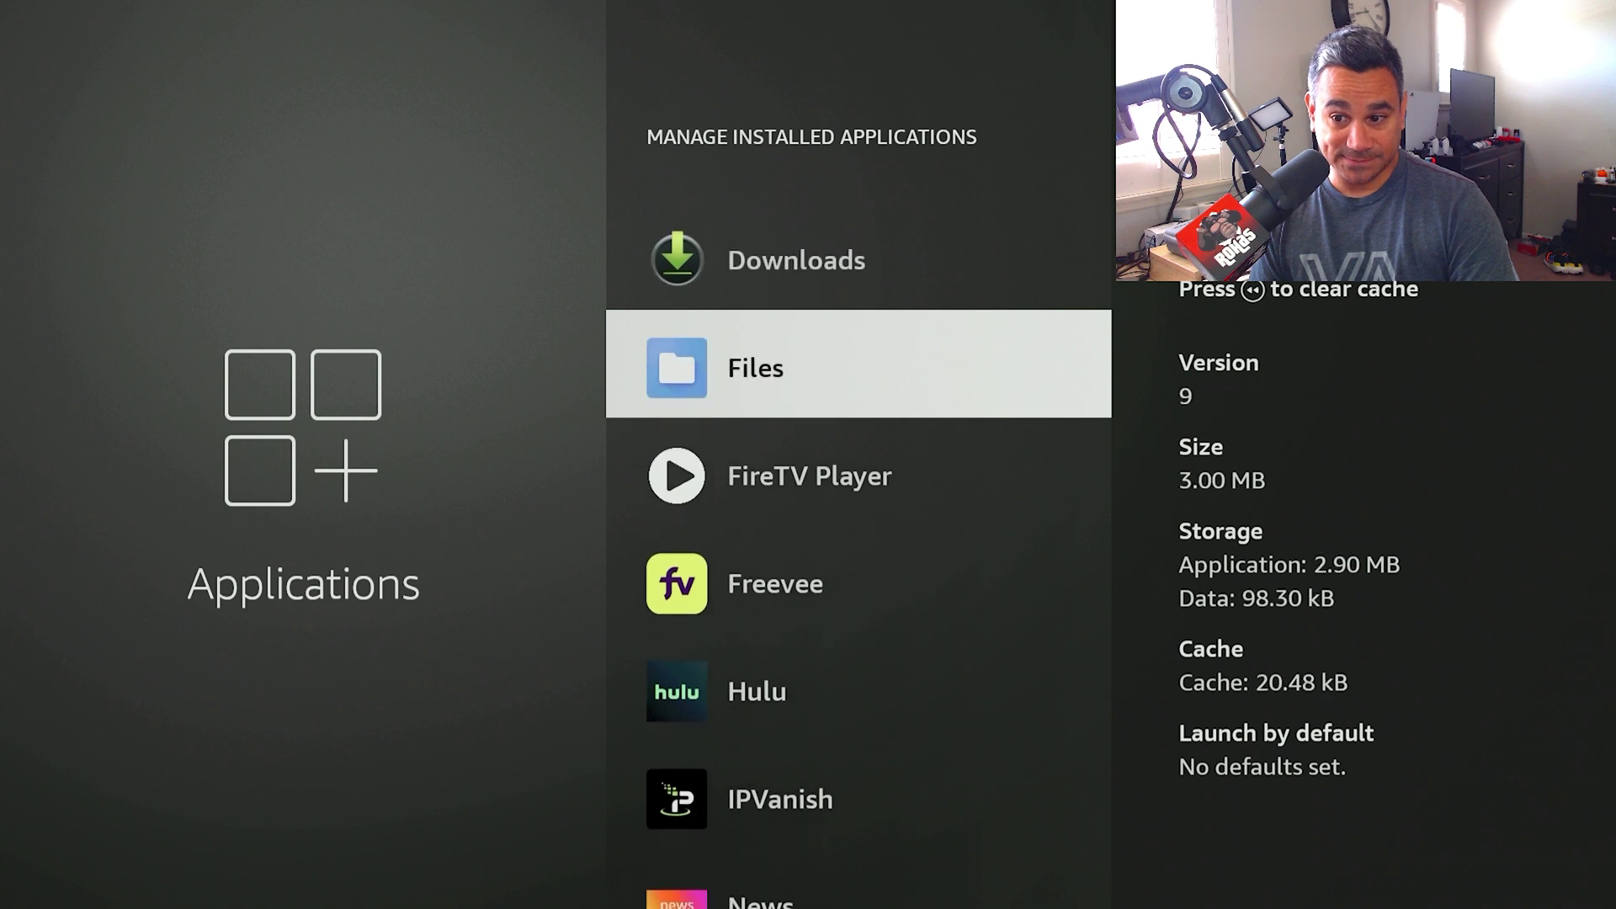
pyautogui.press('Down')
pyautogui.press('Down')
pyautogui.press('Down')
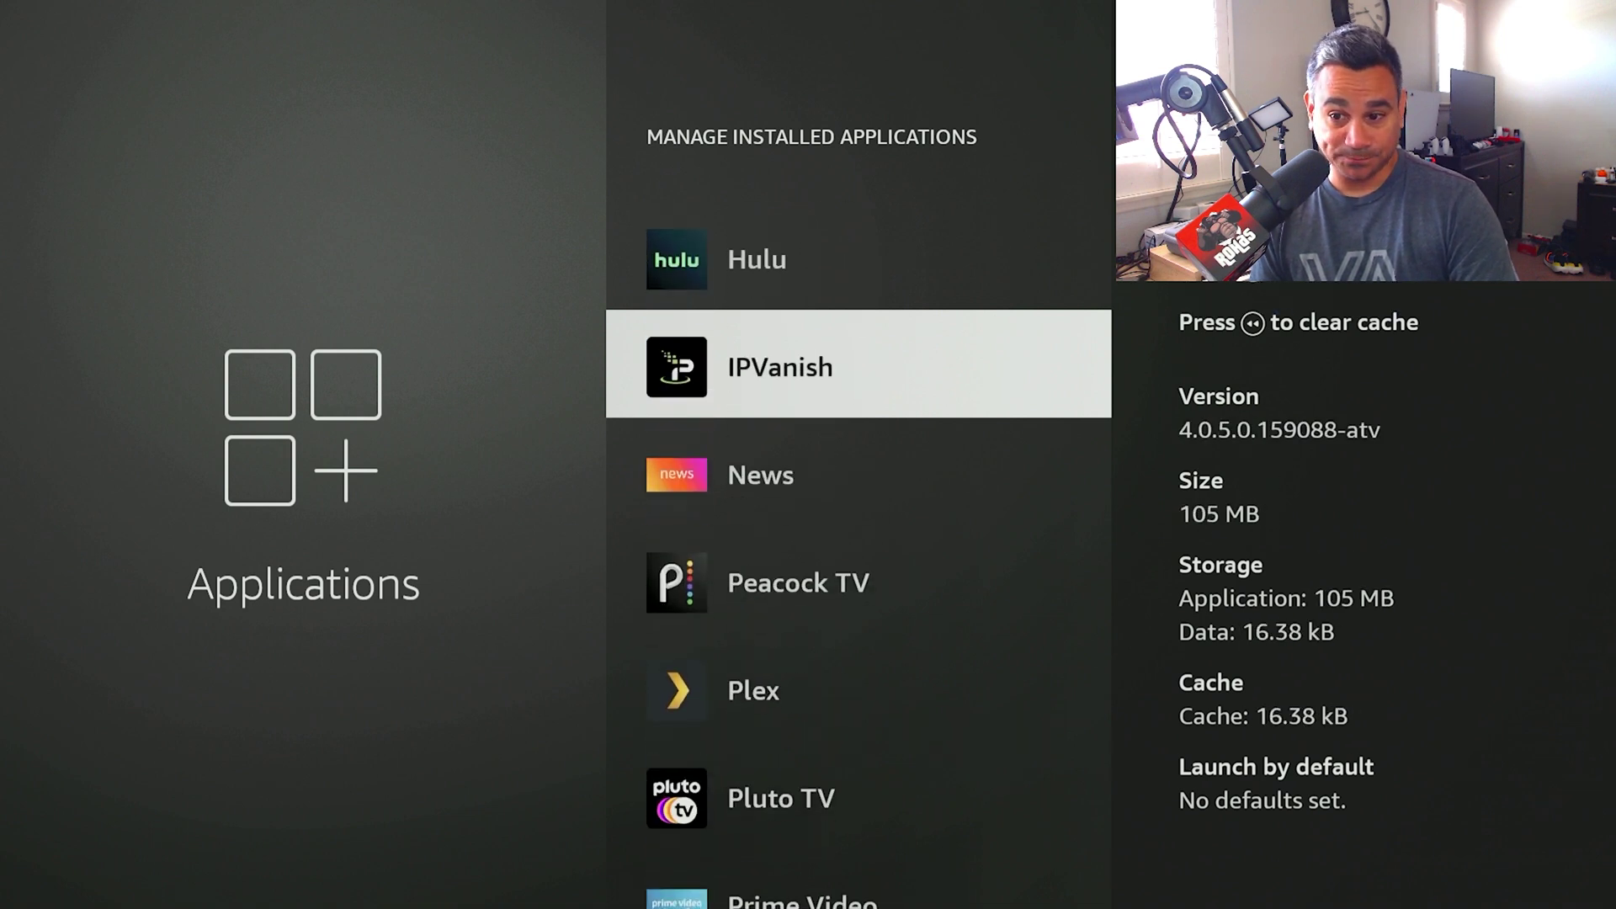
pyautogui.press('Up')
pyautogui.press('Down')
pyautogui.press('Down')
pyautogui.press('Down')
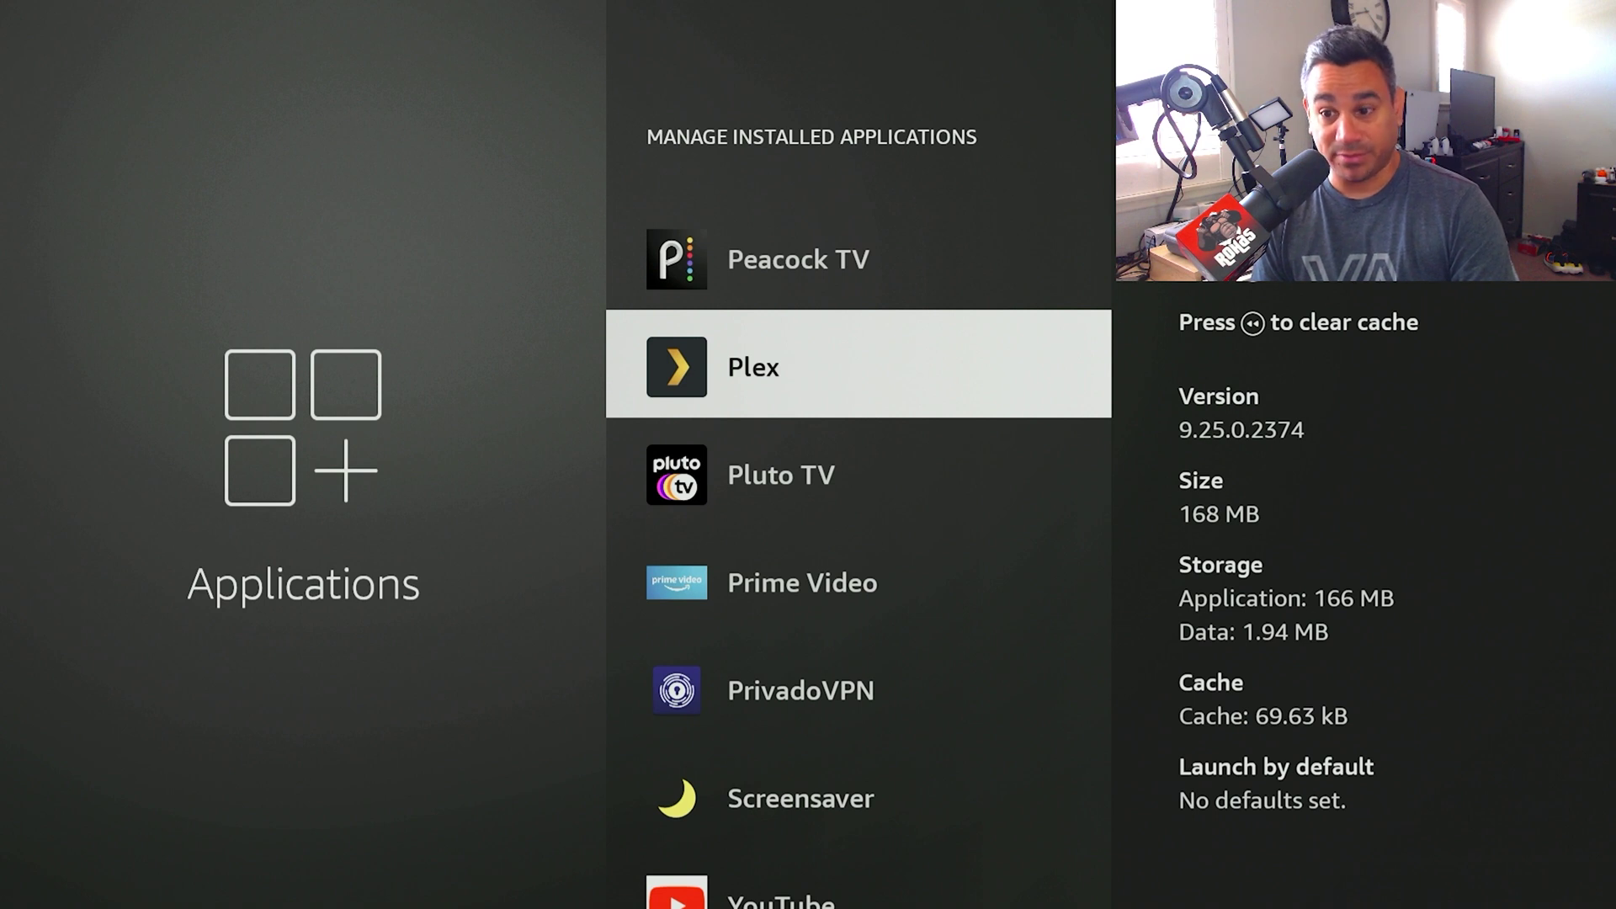
pyautogui.press('Up')
pyautogui.press('Down')
pyautogui.press('Down')
pyautogui.press('Down')
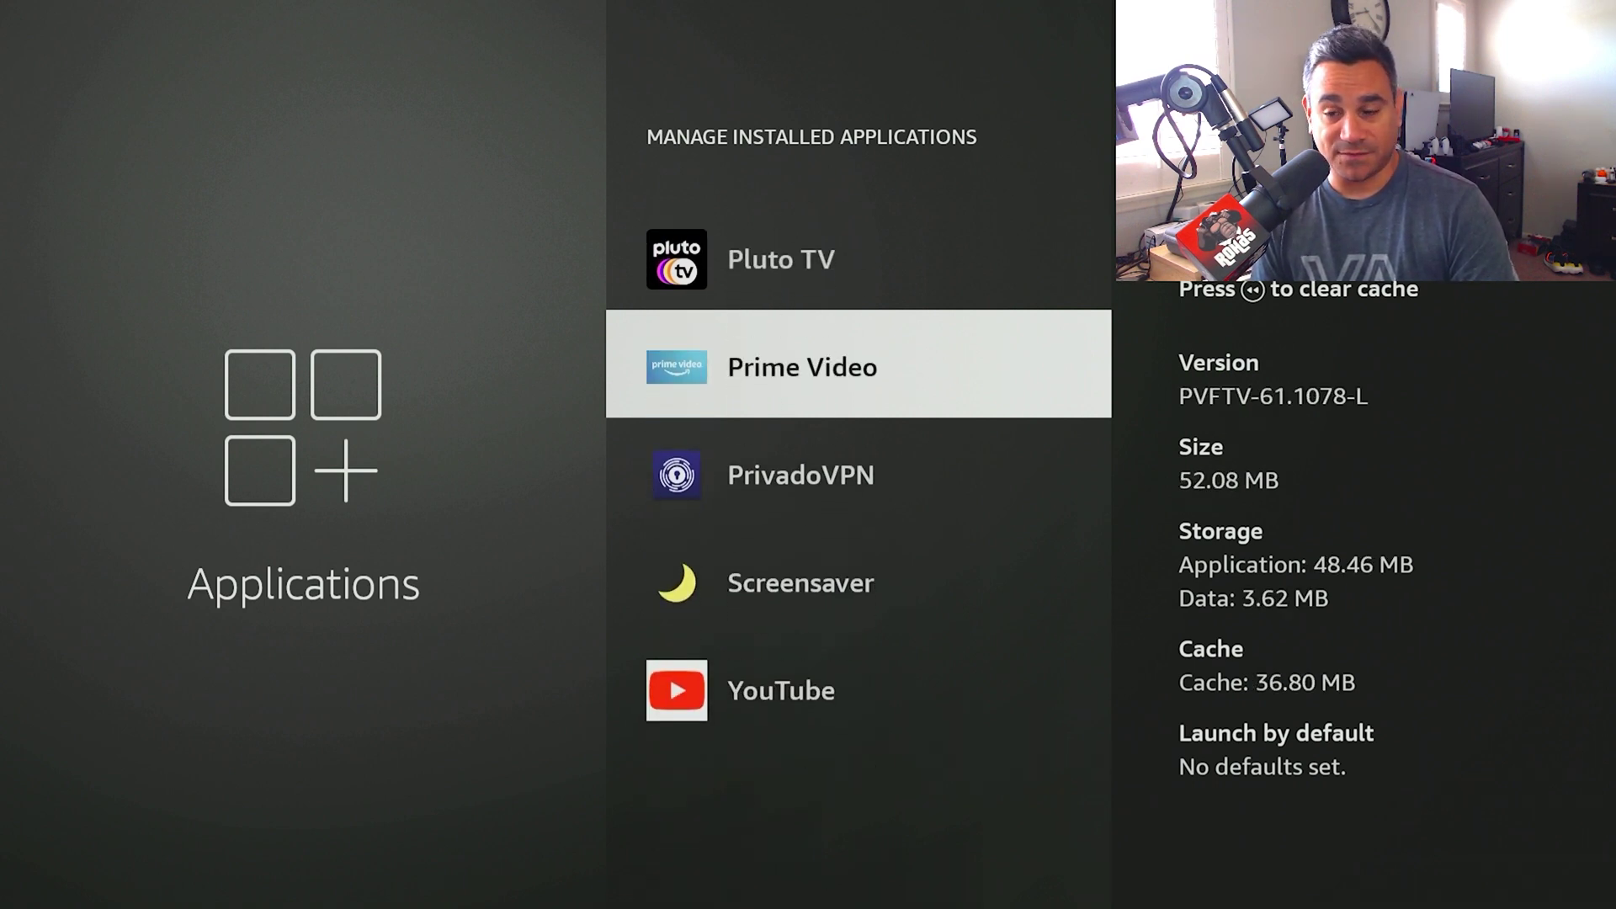
pyautogui.press('Up')
pyautogui.press('Up')
pyautogui.press('Up')
pyautogui.press('Up')
pyautogui.press('Up')
pyautogui.press('Up')
pyautogui.press('Up')
pyautogui.press('Up')
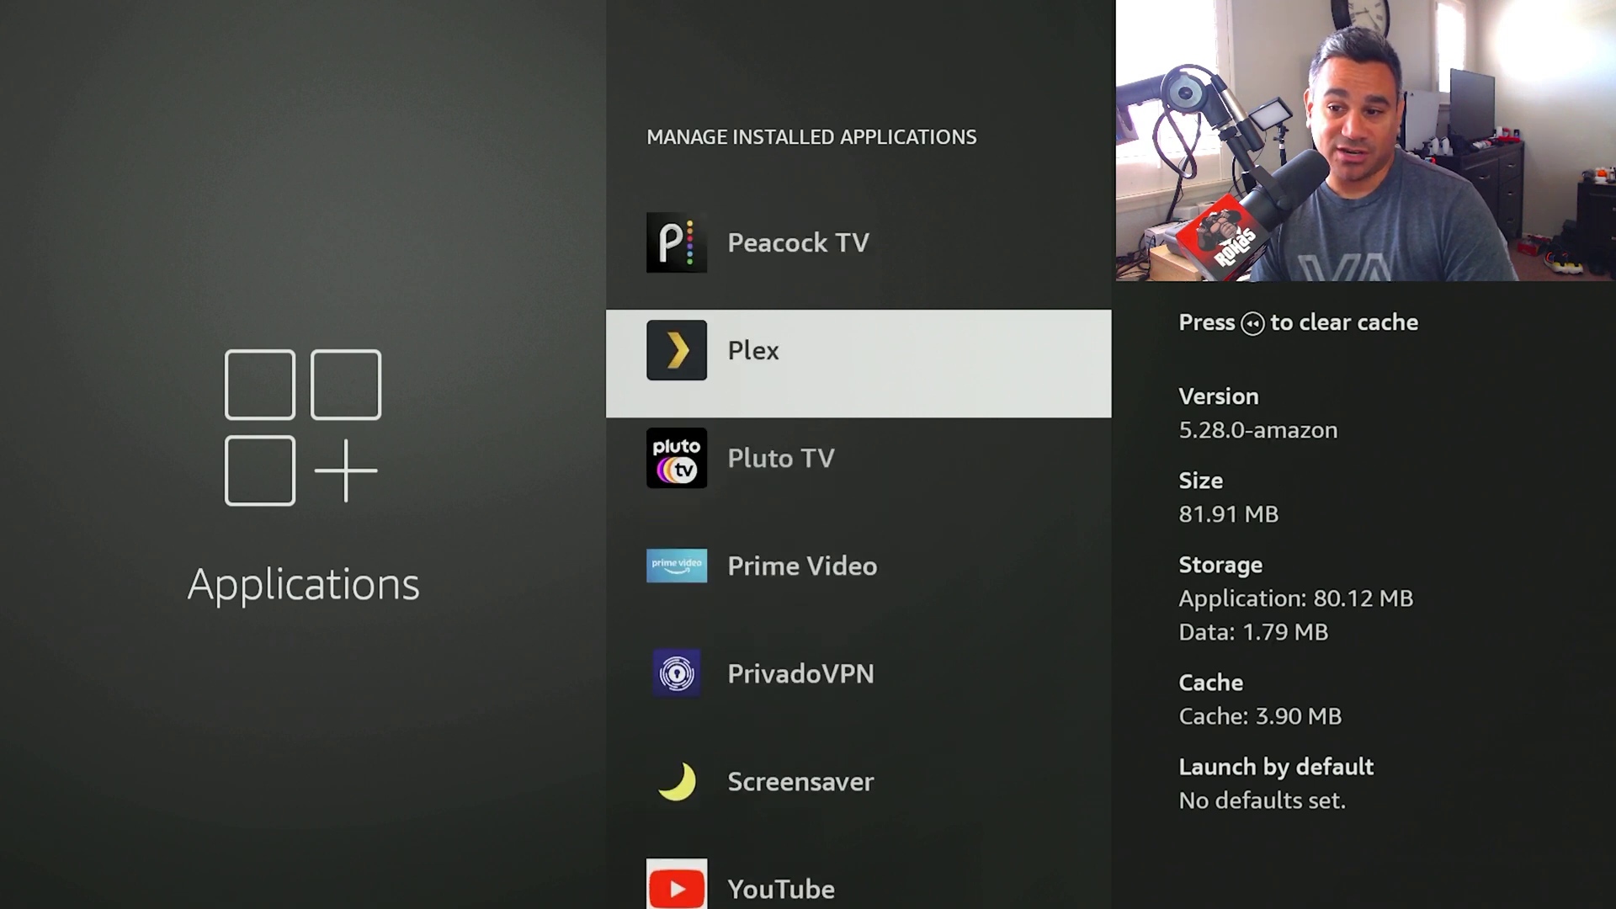
pyautogui.press('Up')
pyautogui.press('Up')
pyautogui.press('Up')
pyautogui.press('Up')
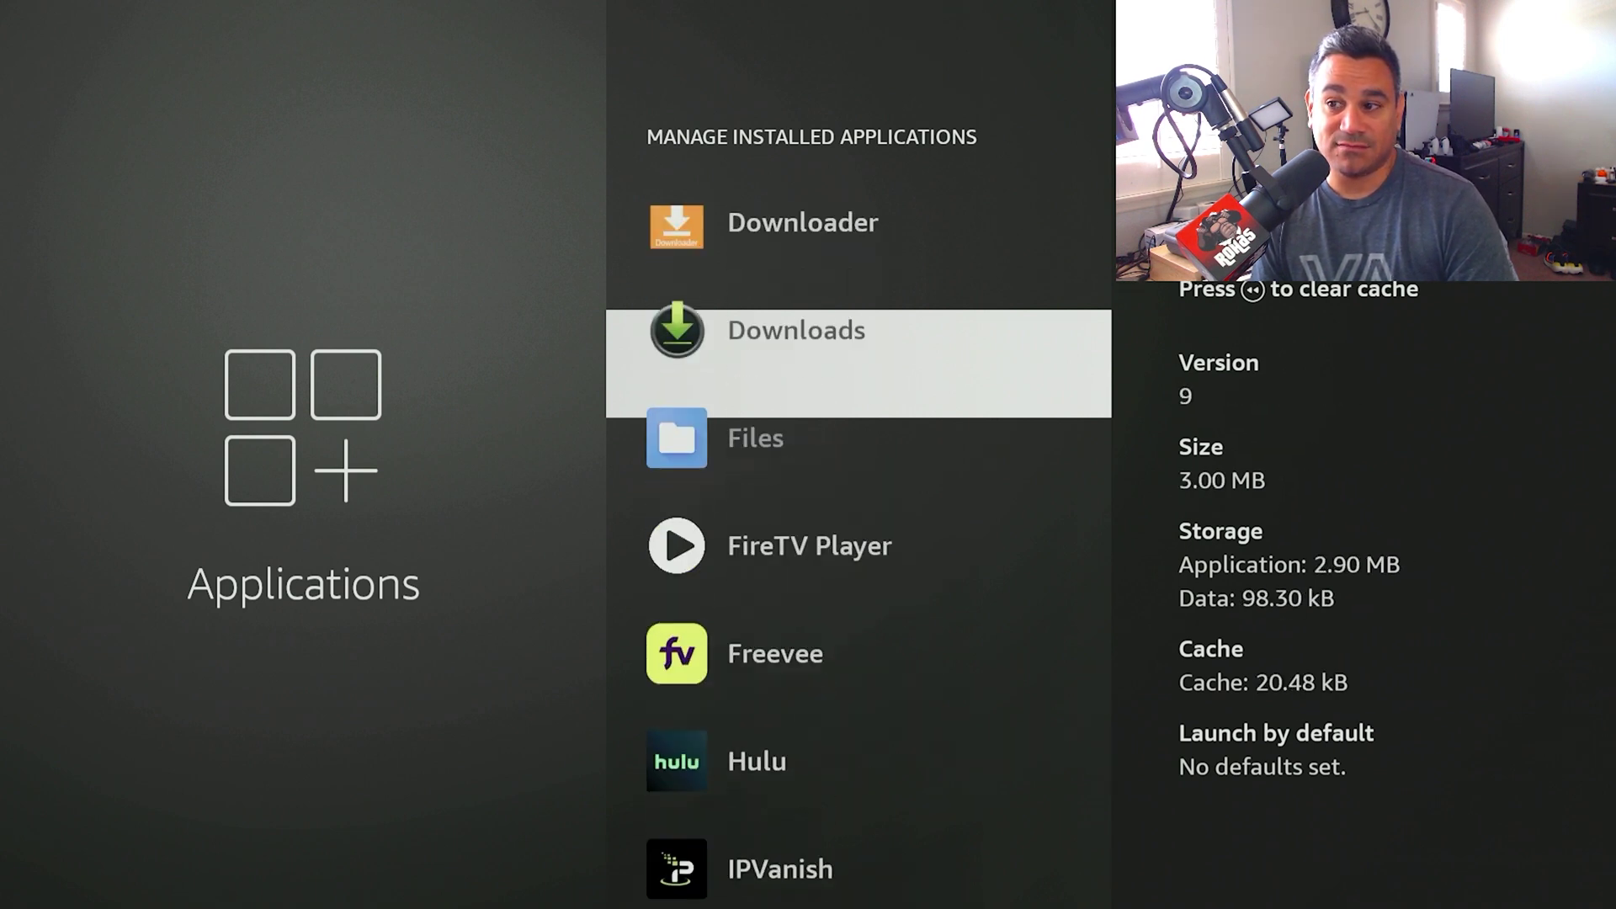
pyautogui.press('Escape')
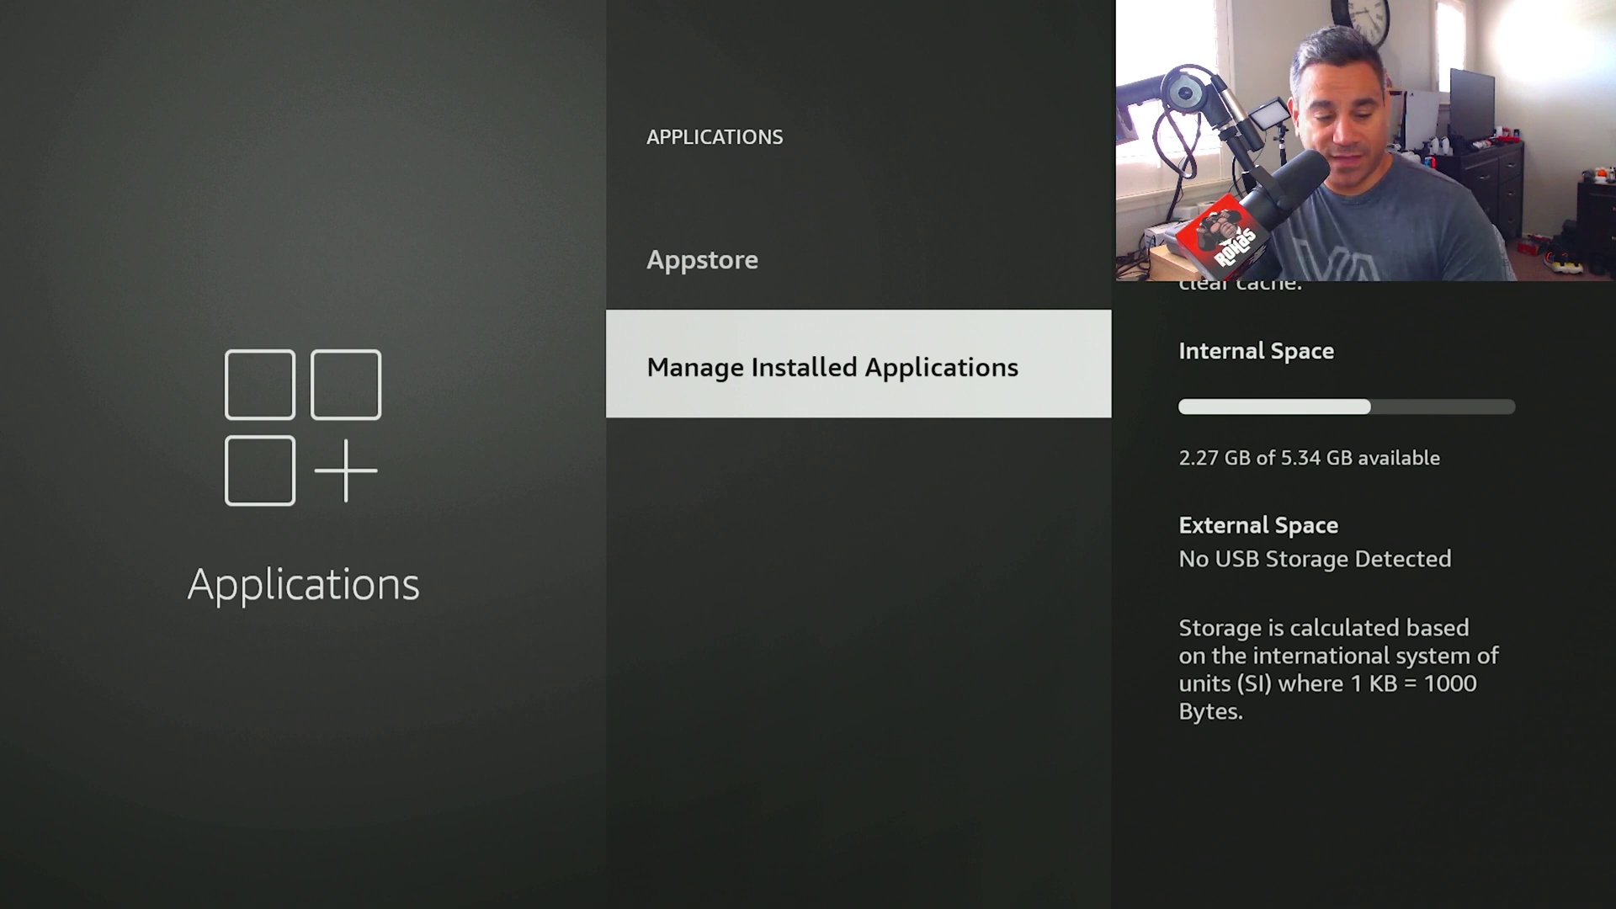
pyautogui.press('Home')
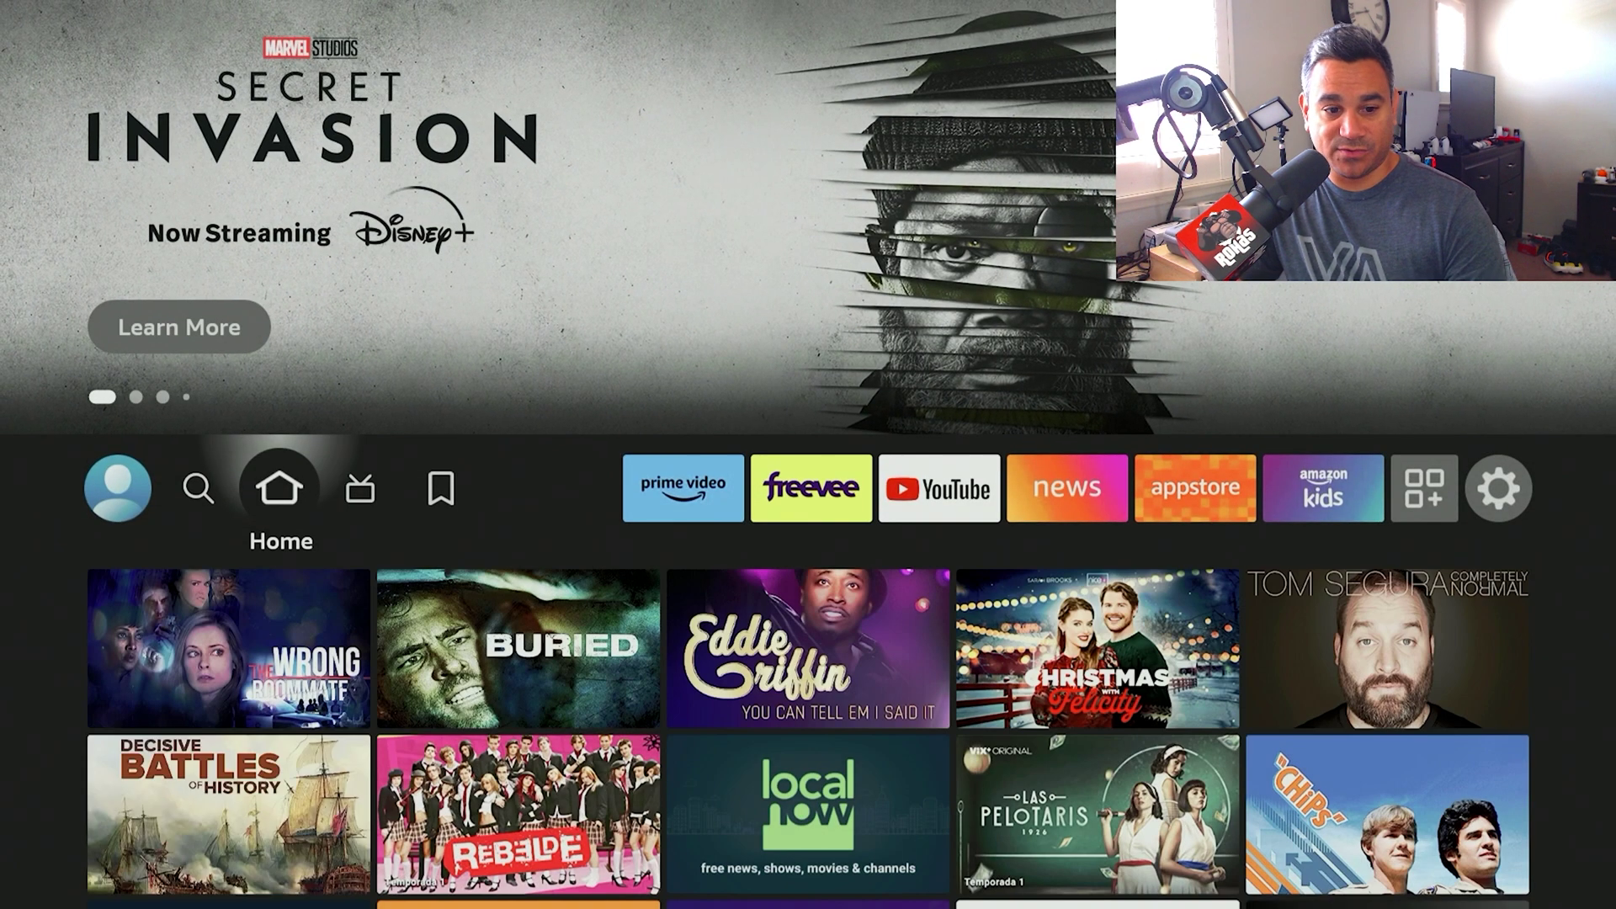